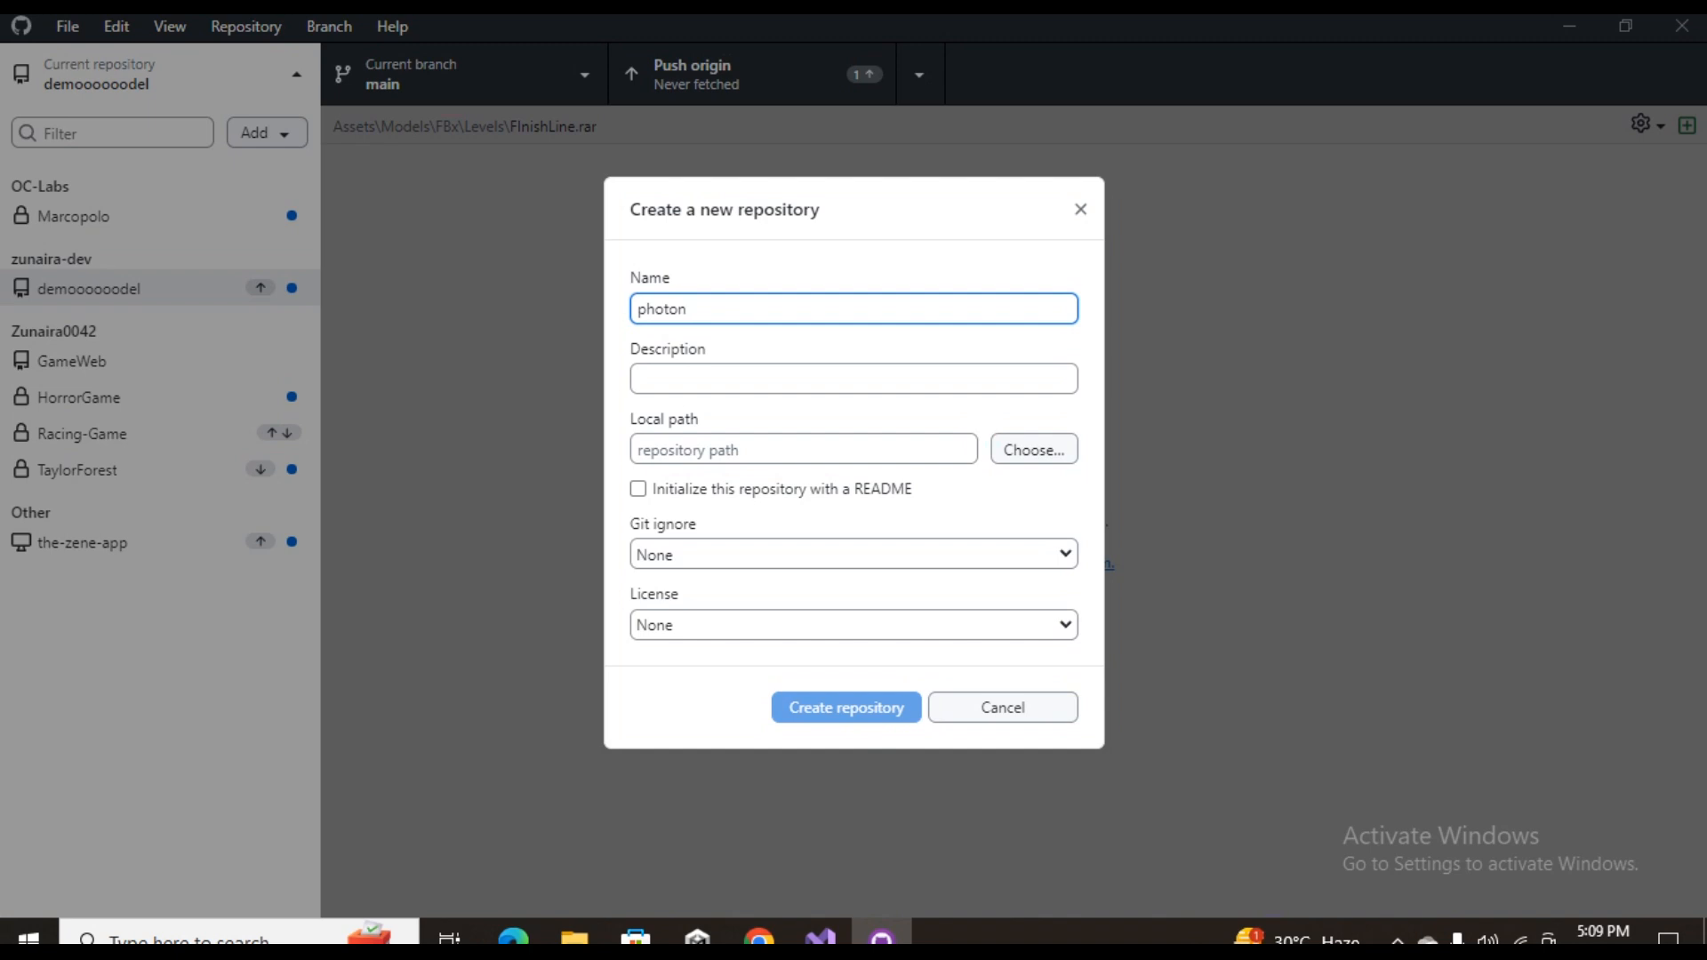
Set the new repository's local path to D:\UnityProjects\Mine\Photon Fusion
click(1033, 450)
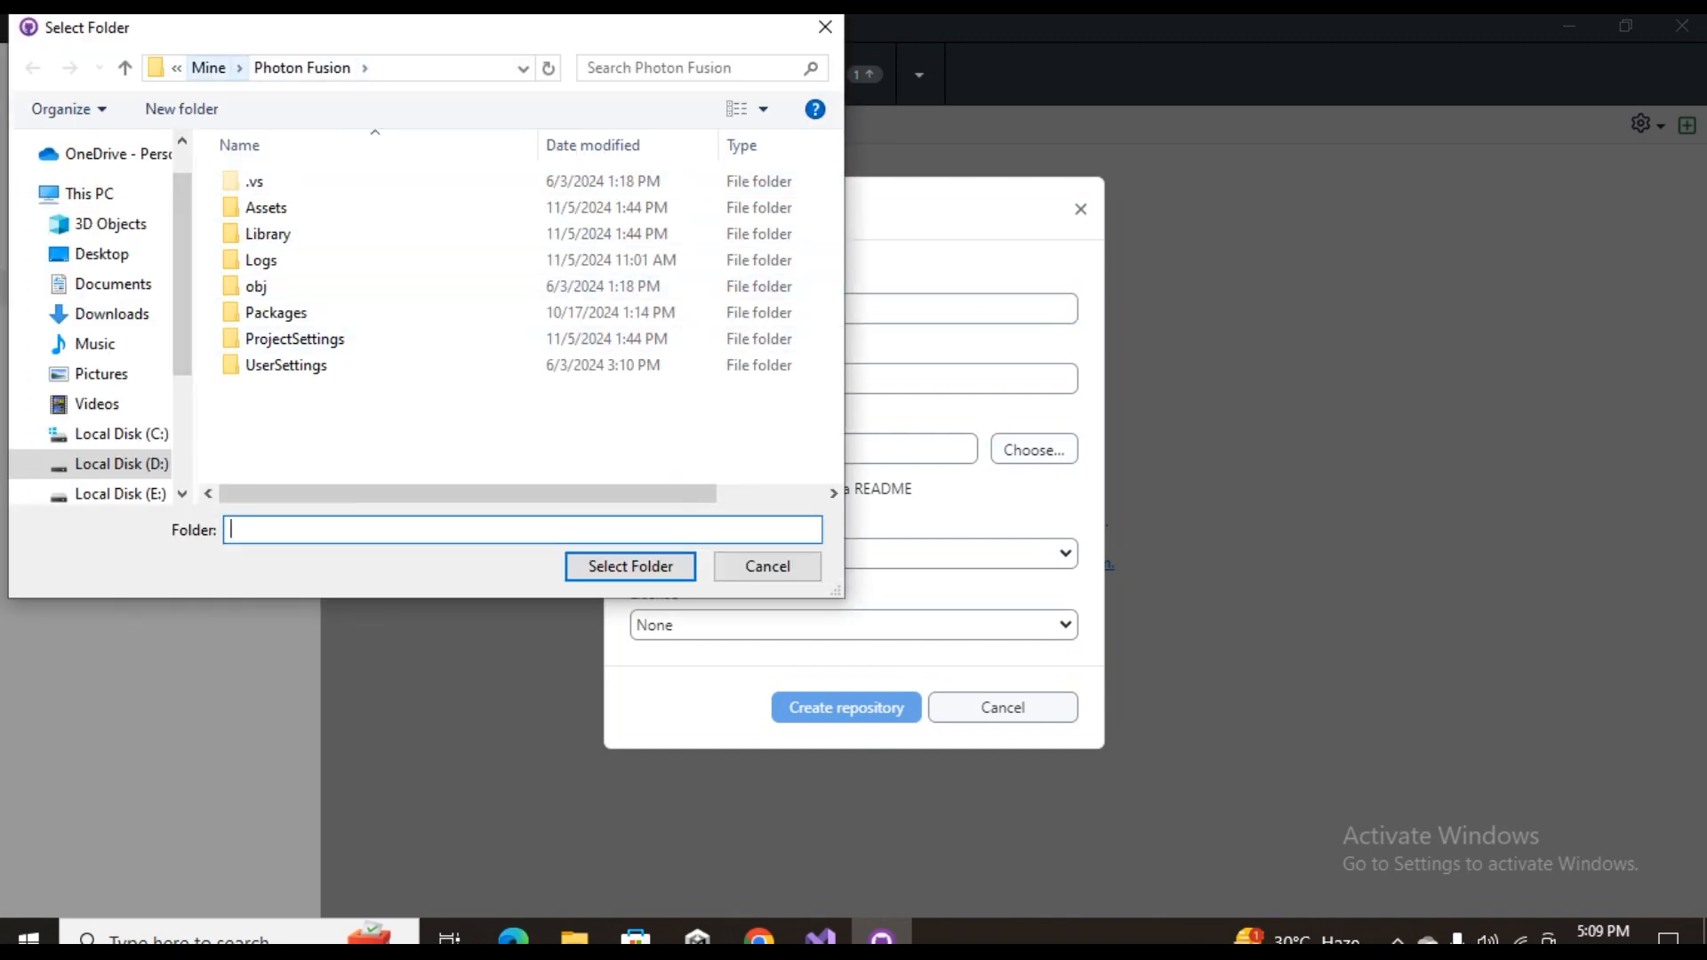
click(208, 68)
scroll(293, 395, down, 1)
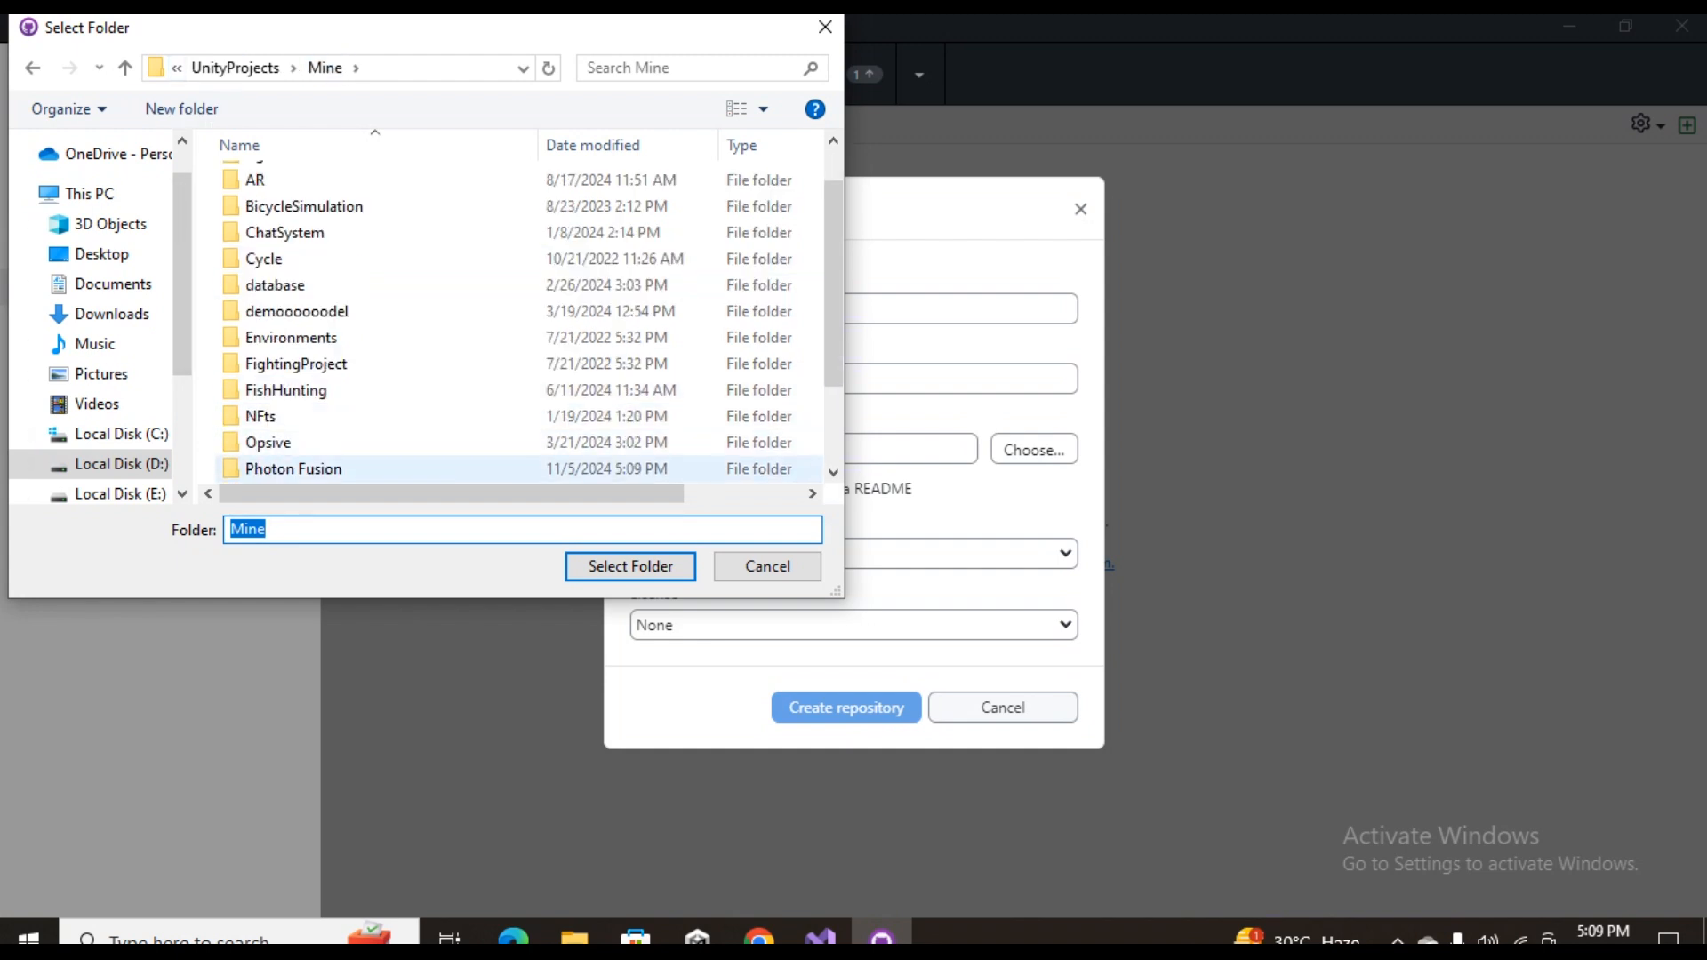
double_click(293, 468)
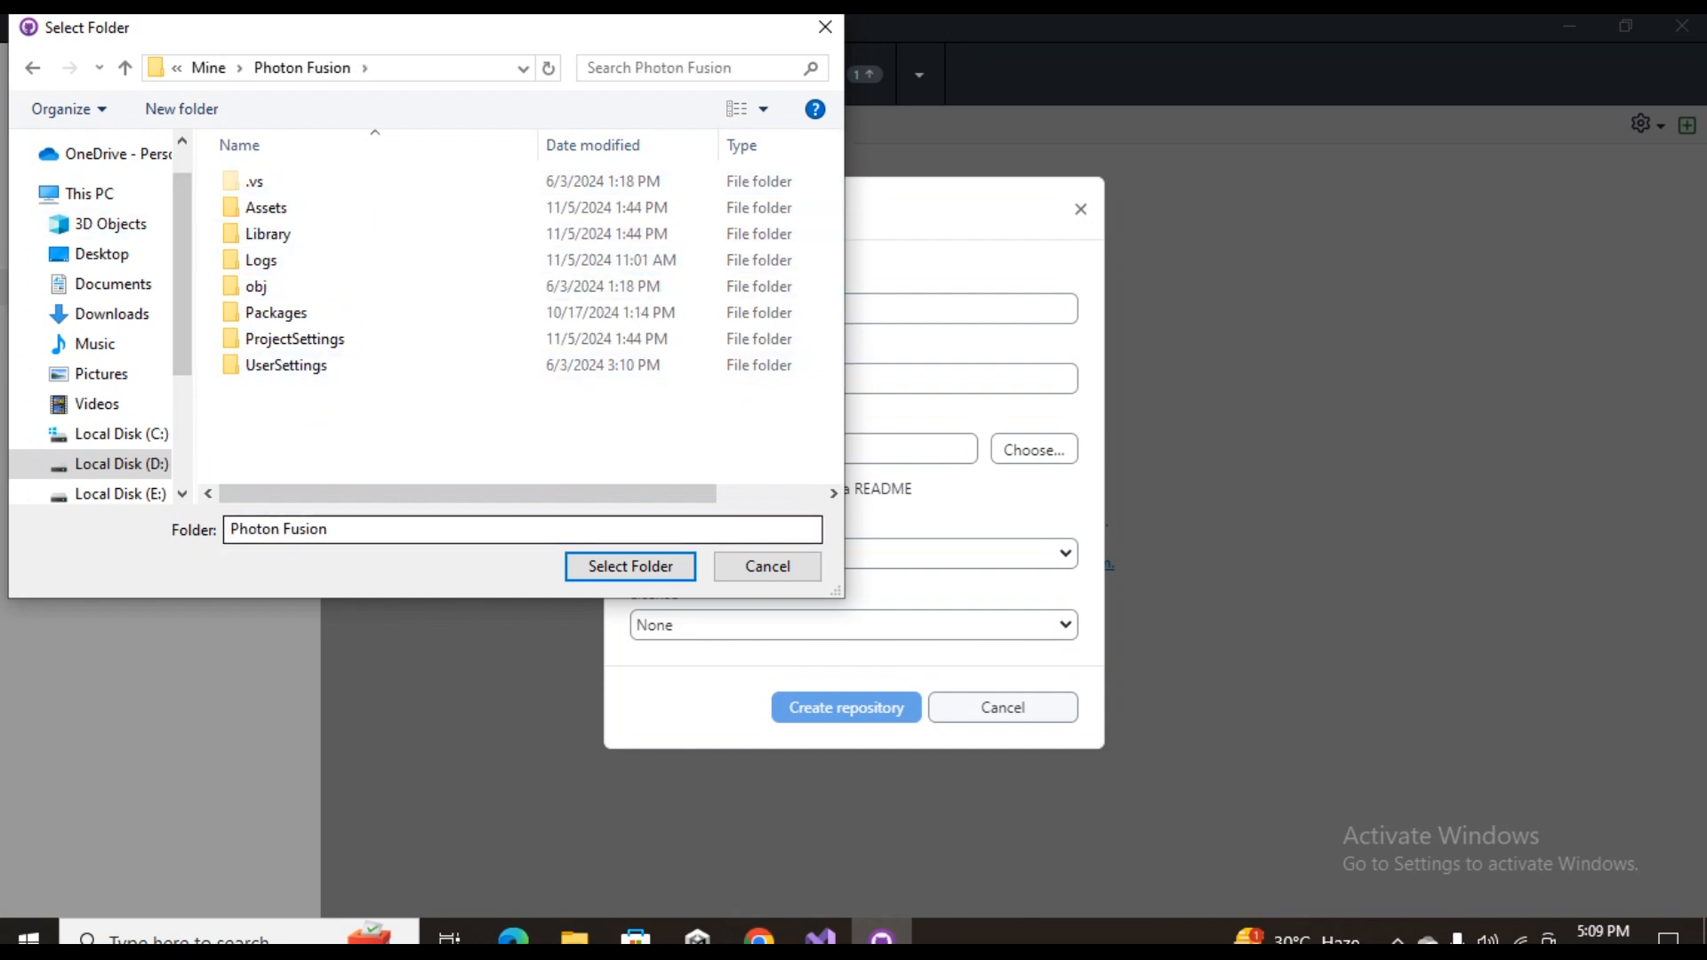
click(630, 566)
Create the photon repository with a README and the Unity Git ignore template
click(638, 465)
key(Tab)
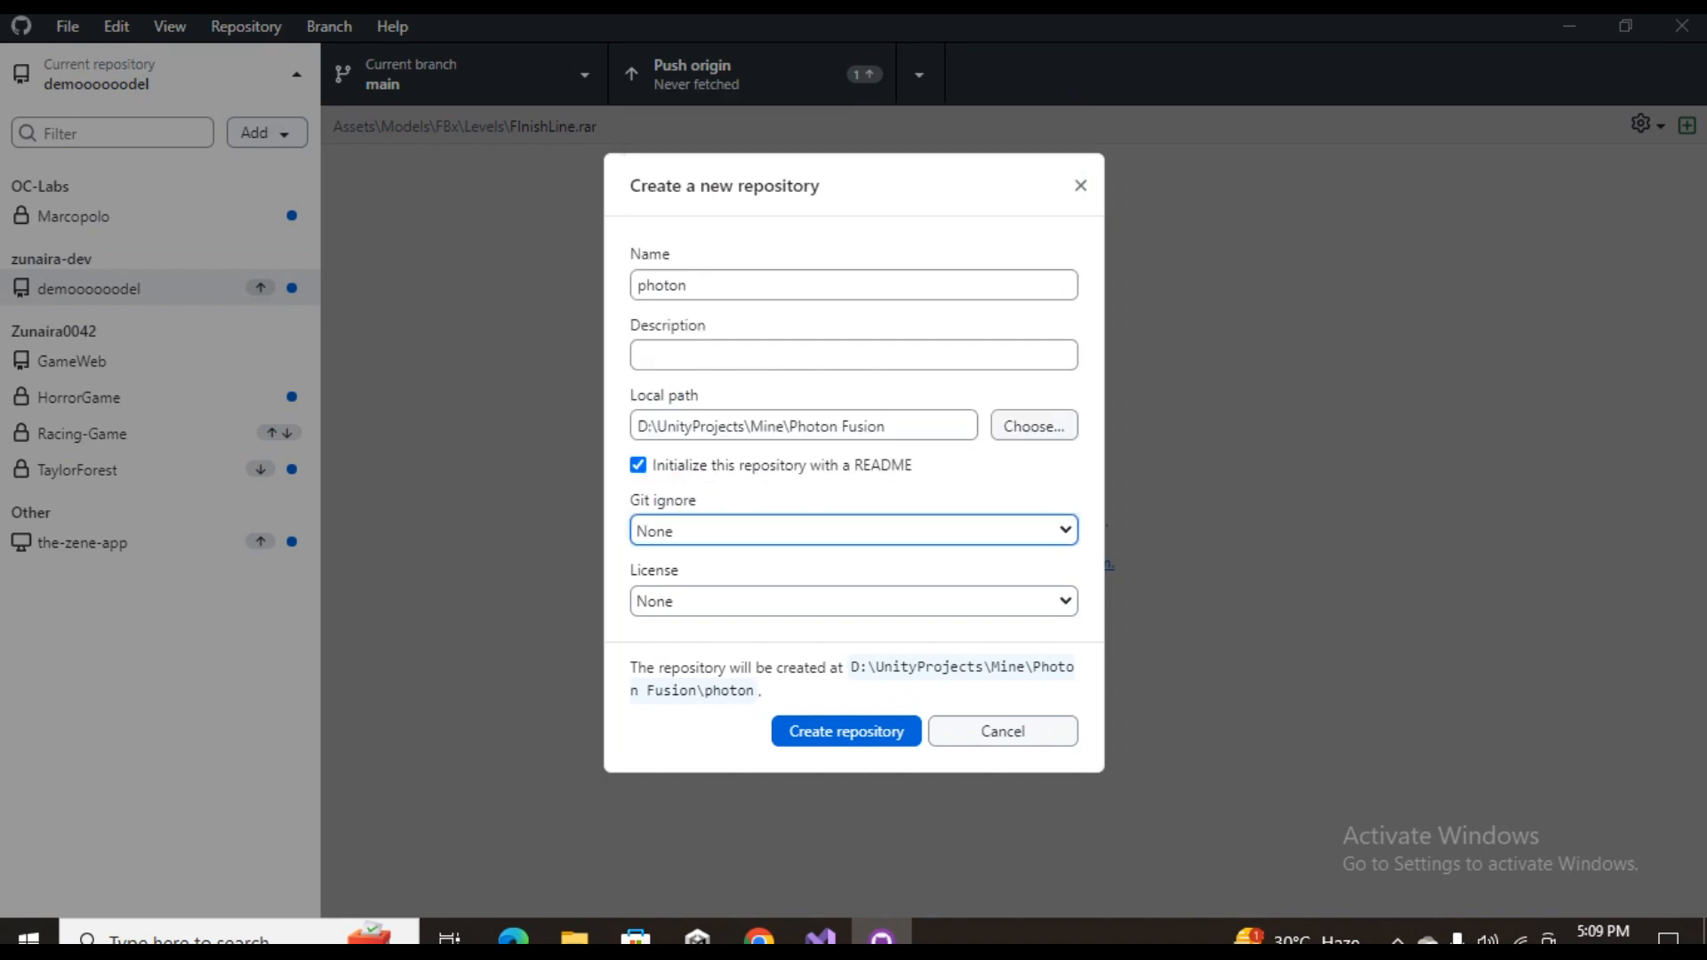
click(854, 531)
drag(1071, 124, 1071, 485)
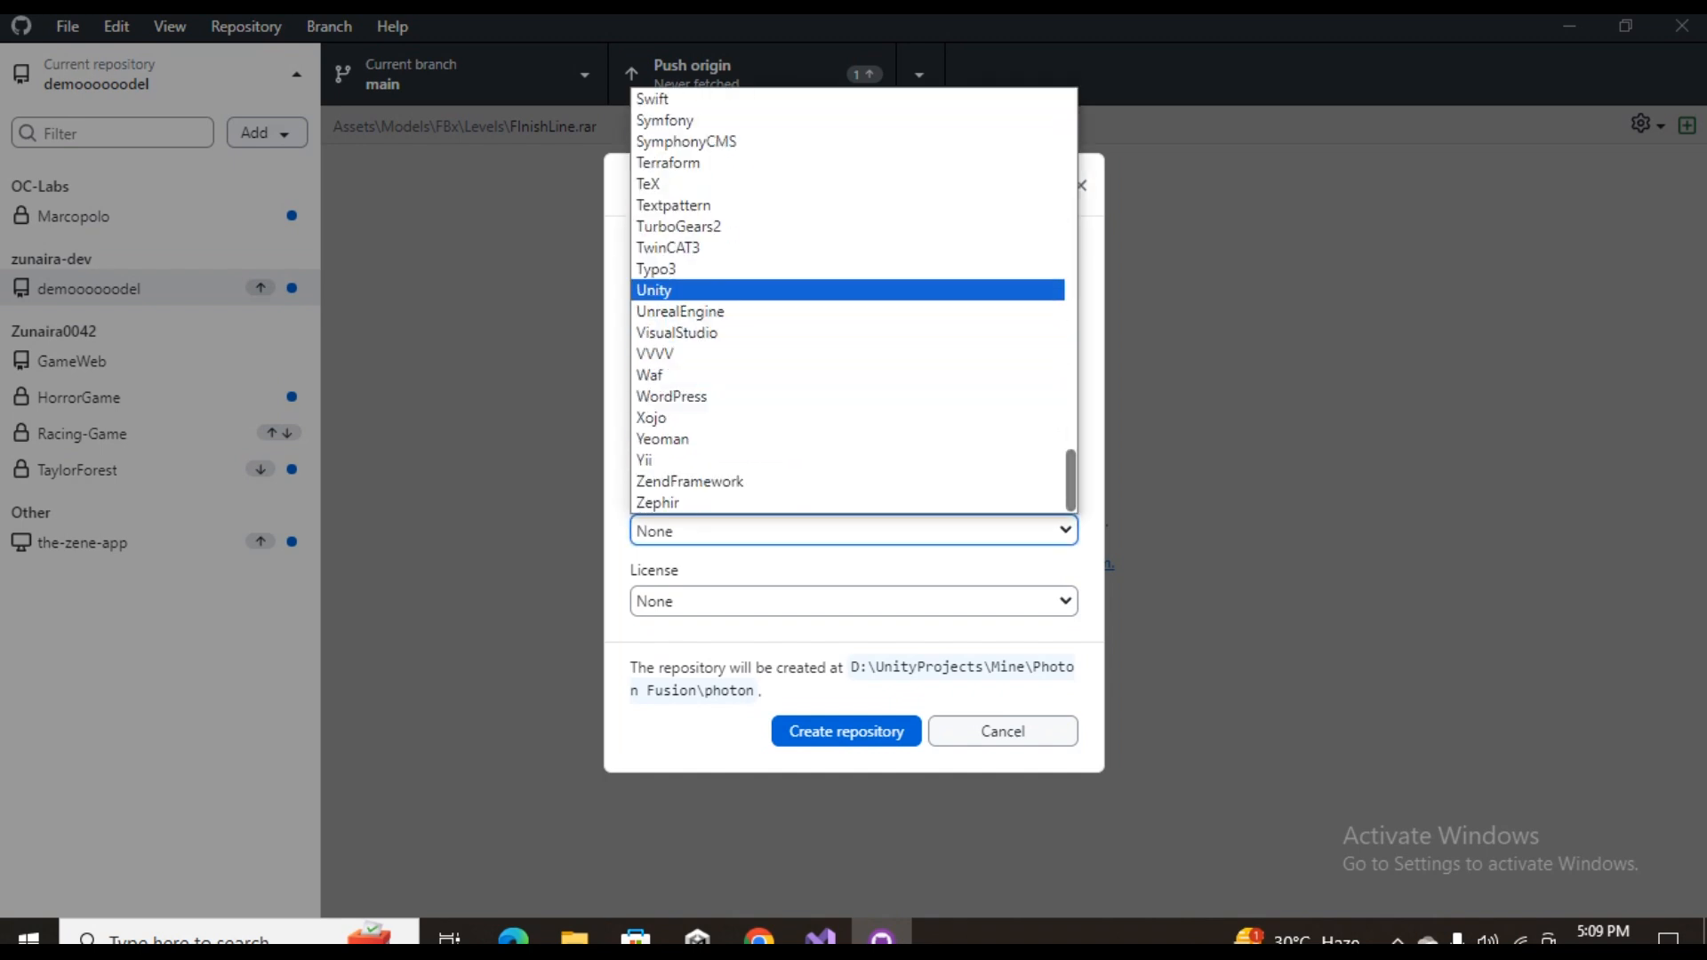
key(Return)
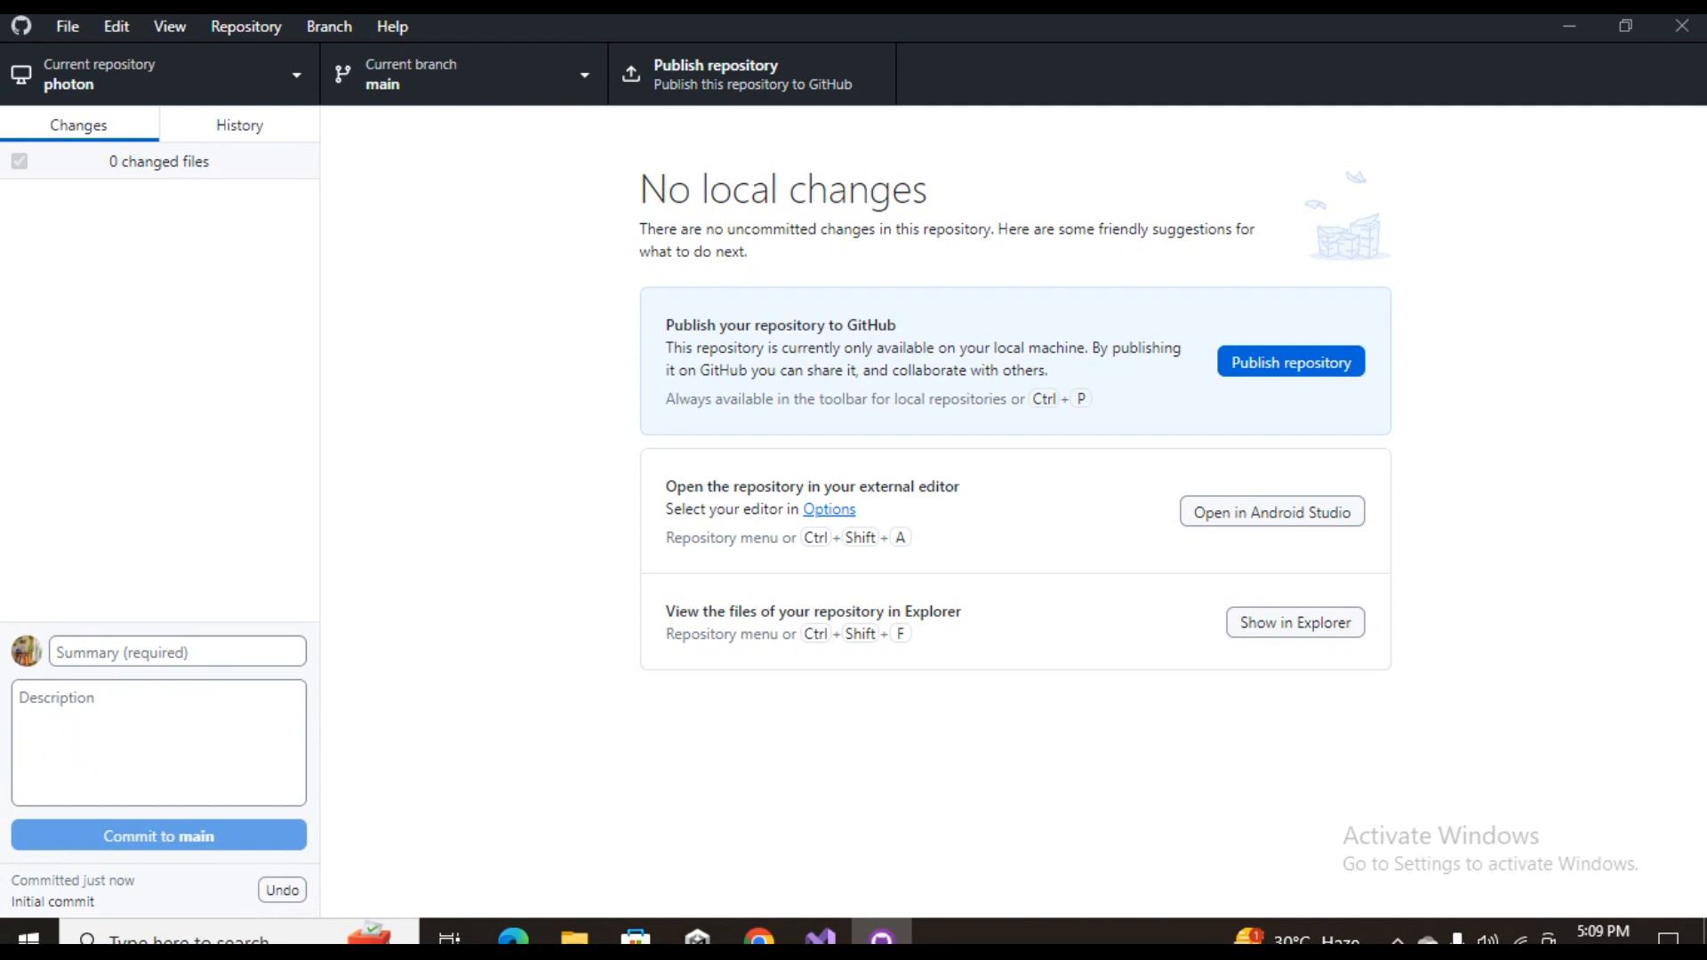
Publish the photon repository to GitHub and show its local folder in File Explorer
click(1290, 361)
key(Return)
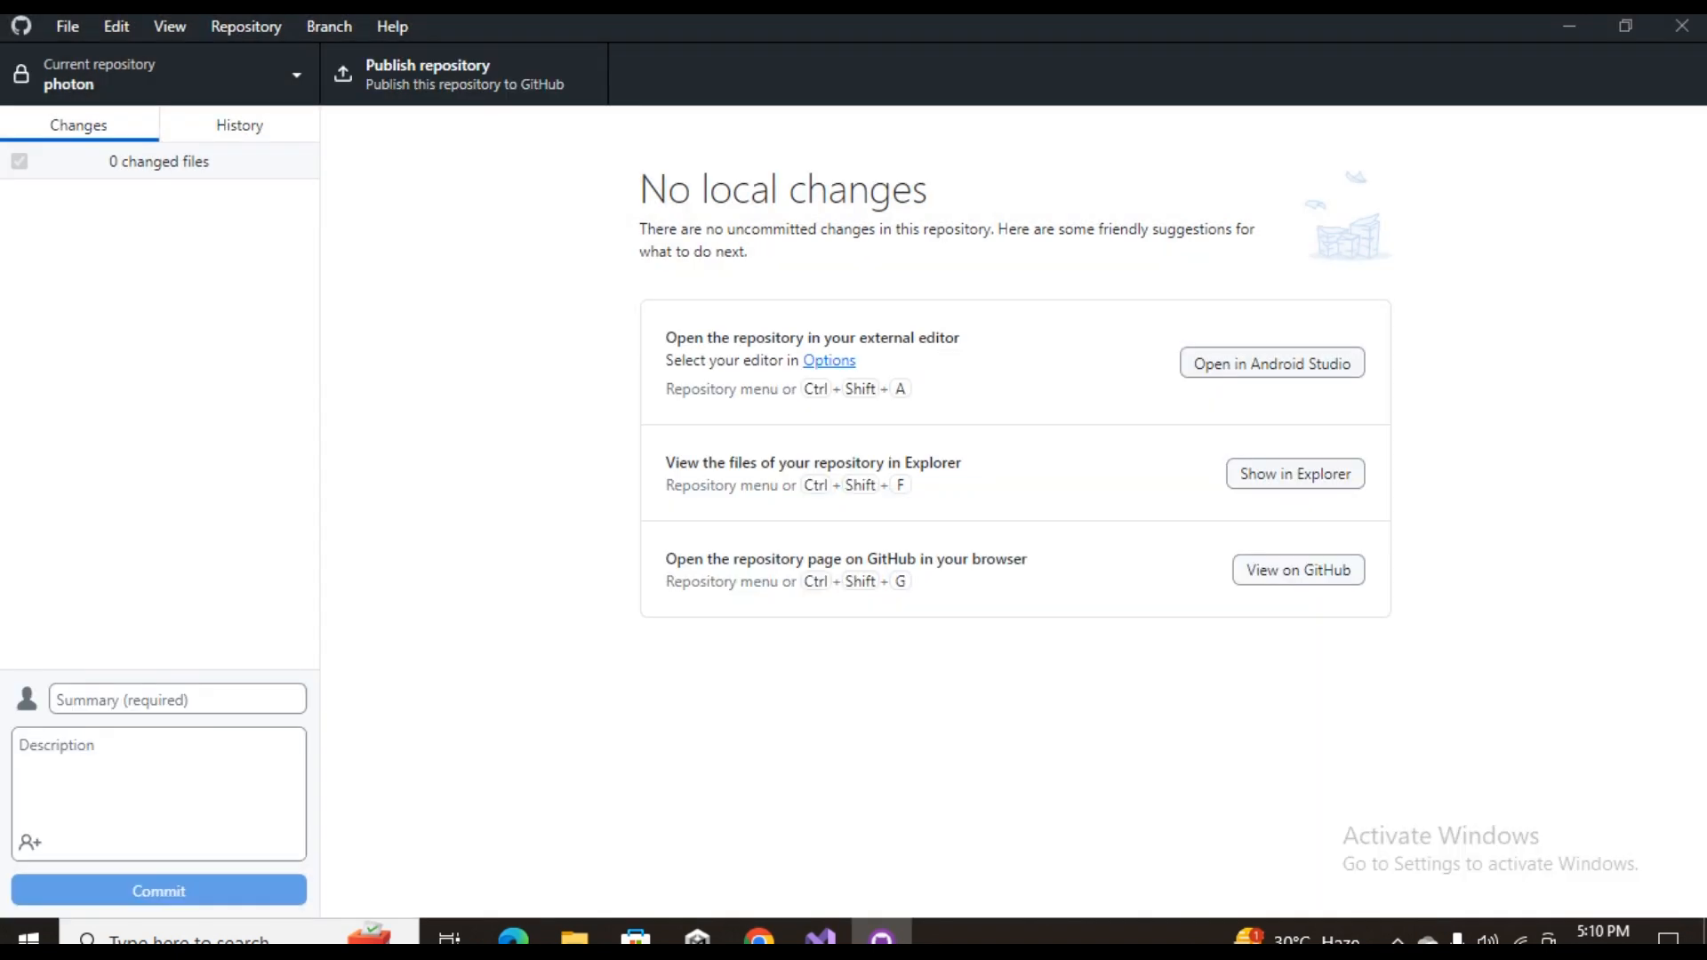
click(169, 26)
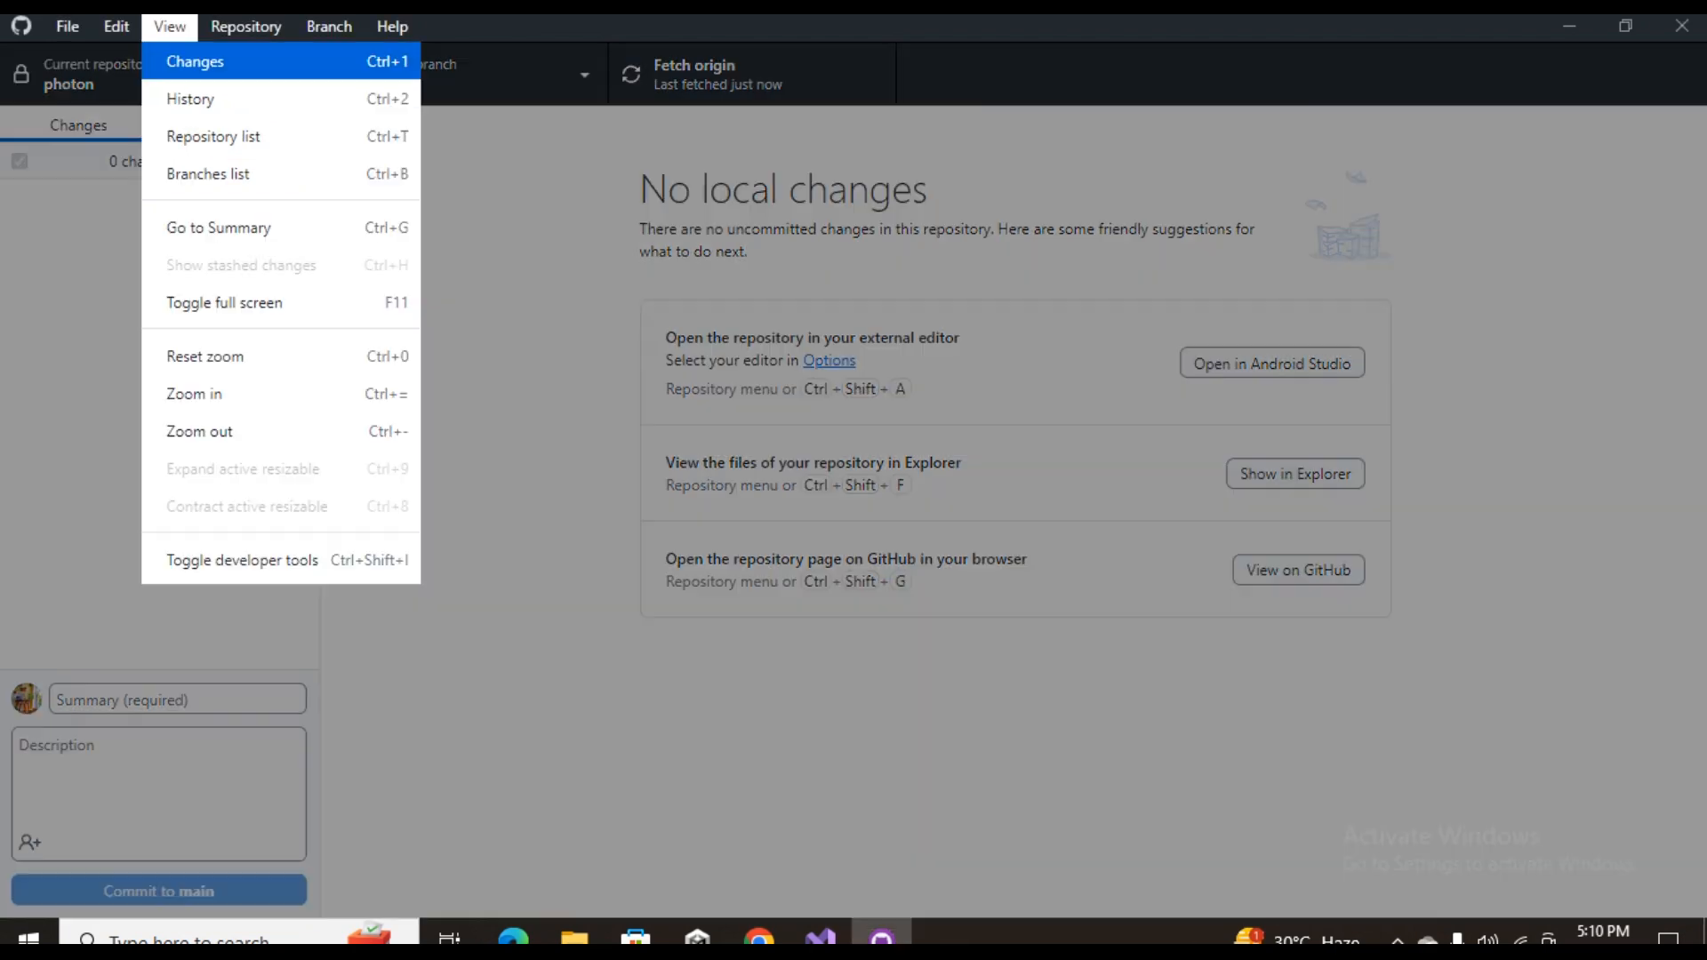
key(Right)
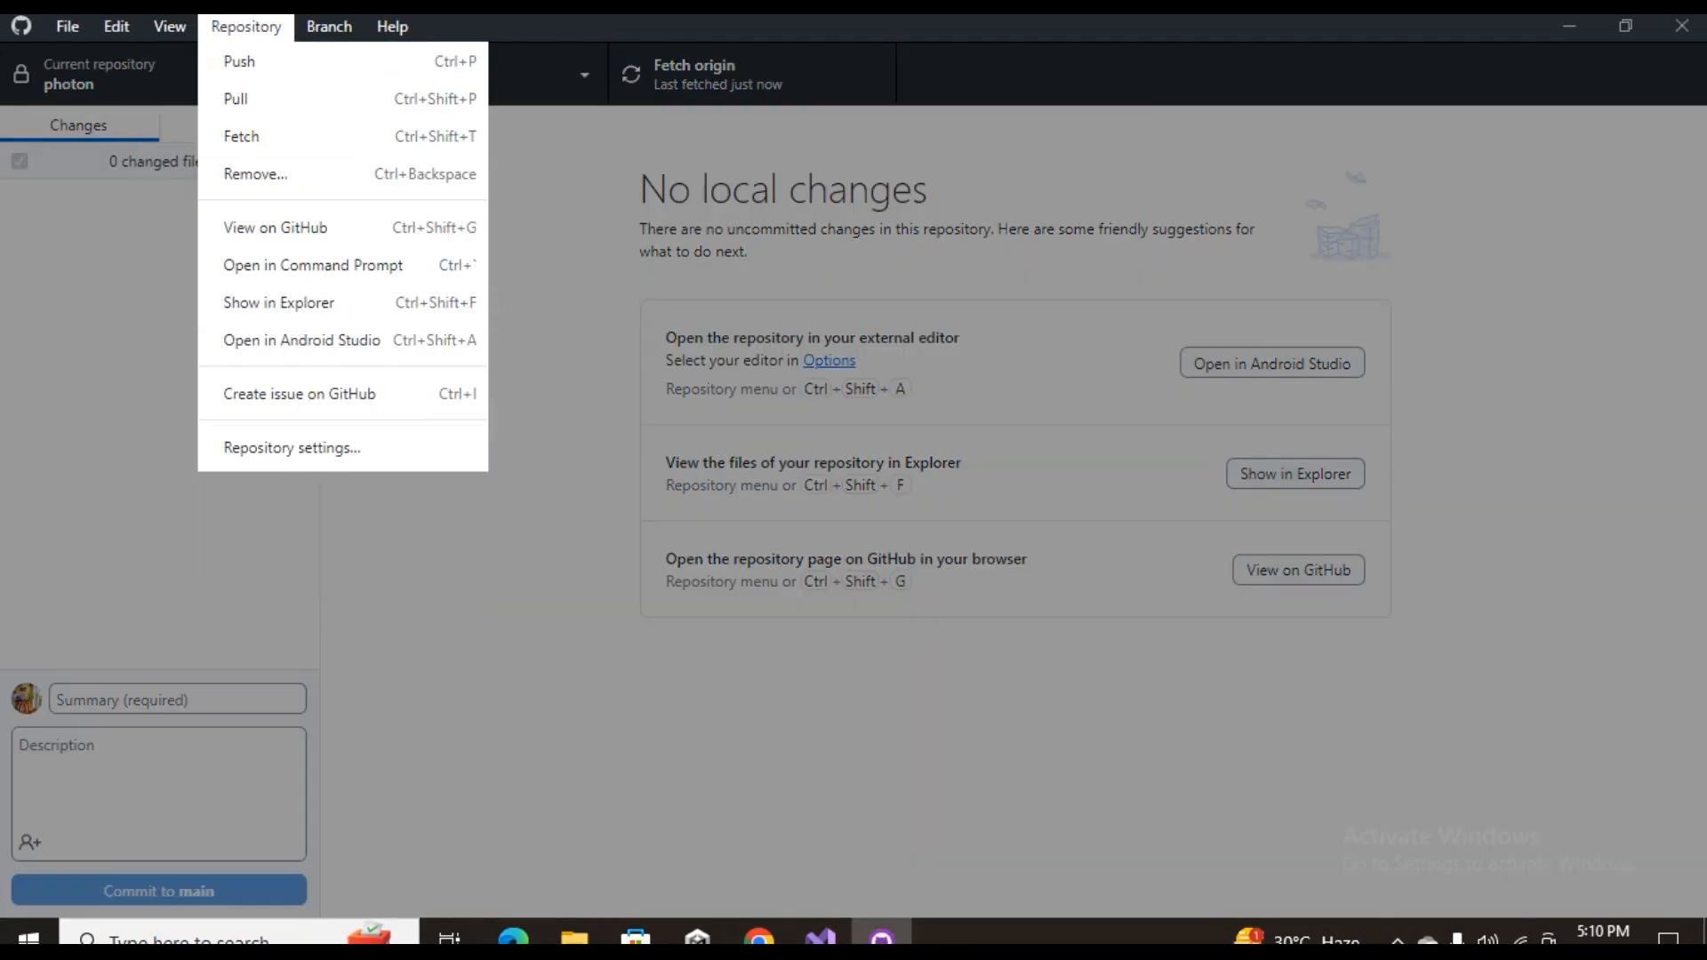
click(342, 303)
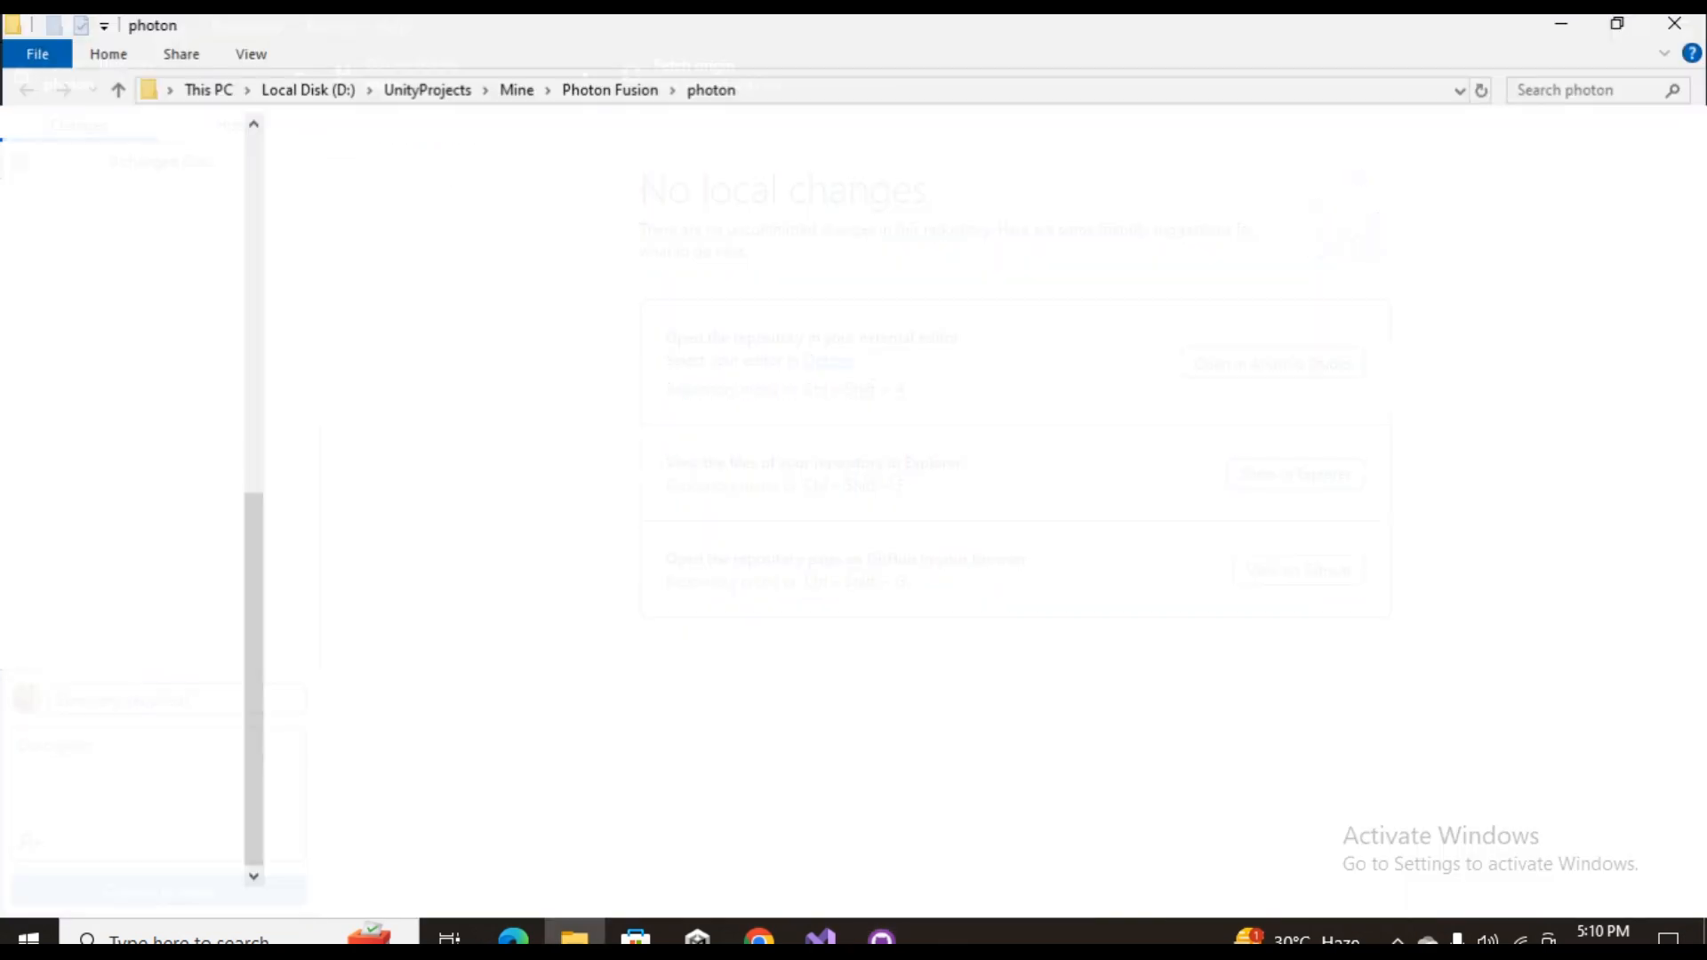
Move the .git folder, .gitattributes, .gitignore and README.md from the photon folder up into the parent Photon Fusion folder
click(1137, 208)
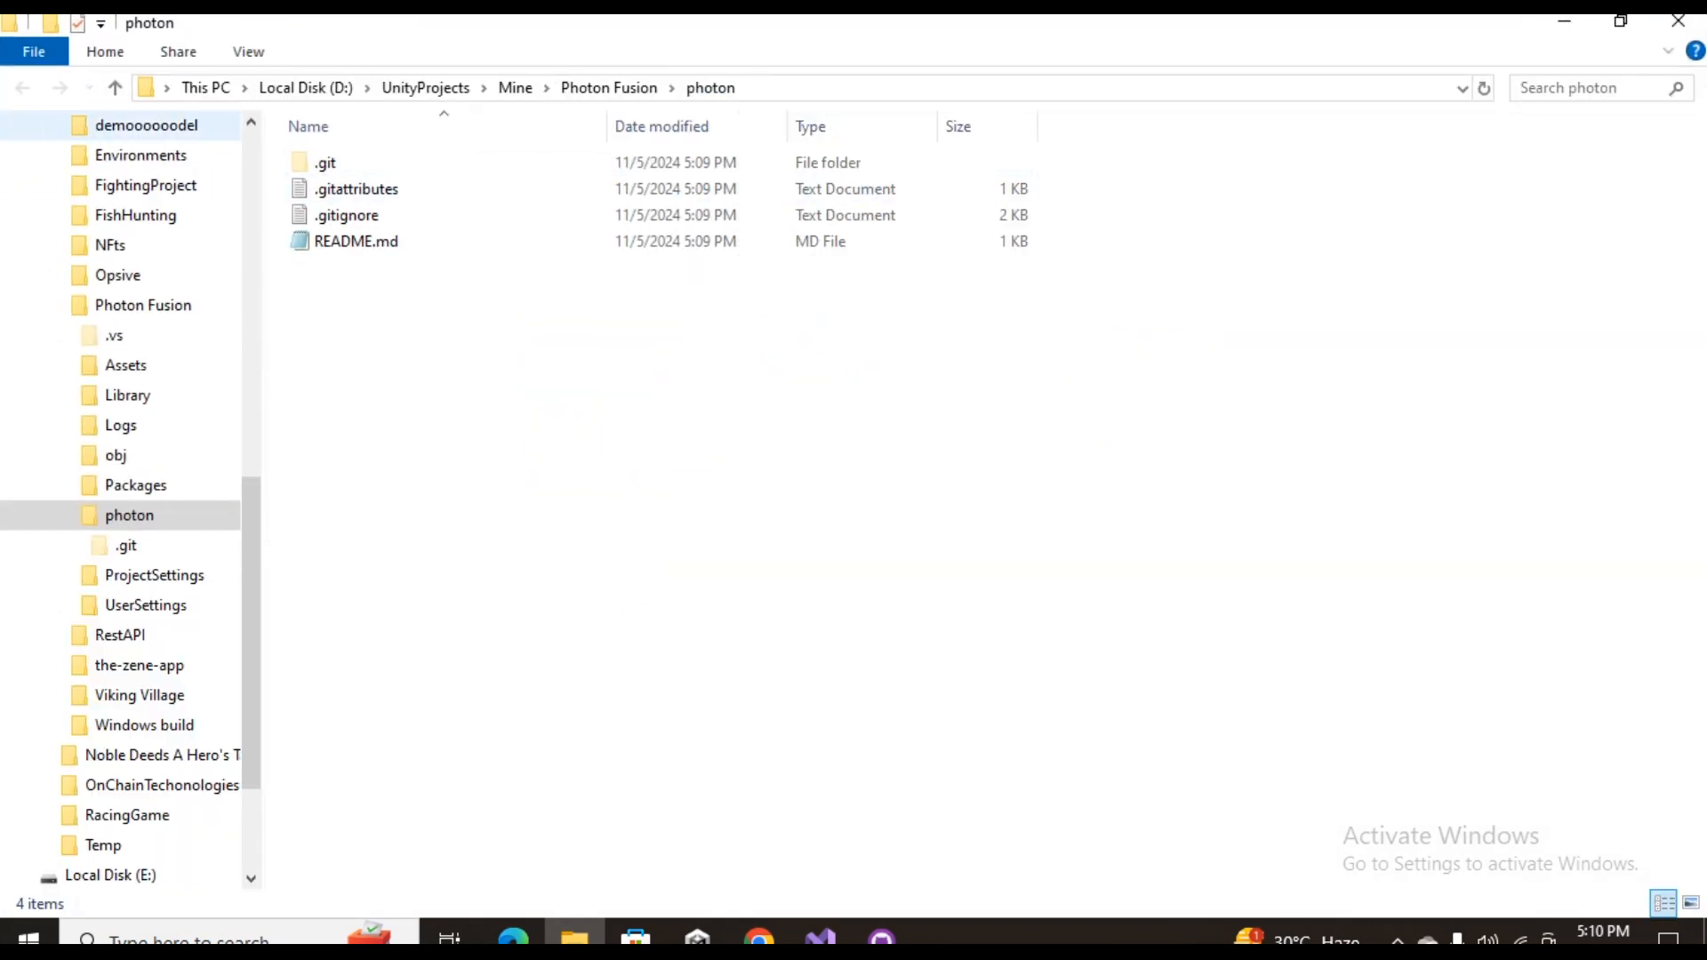
click(610, 88)
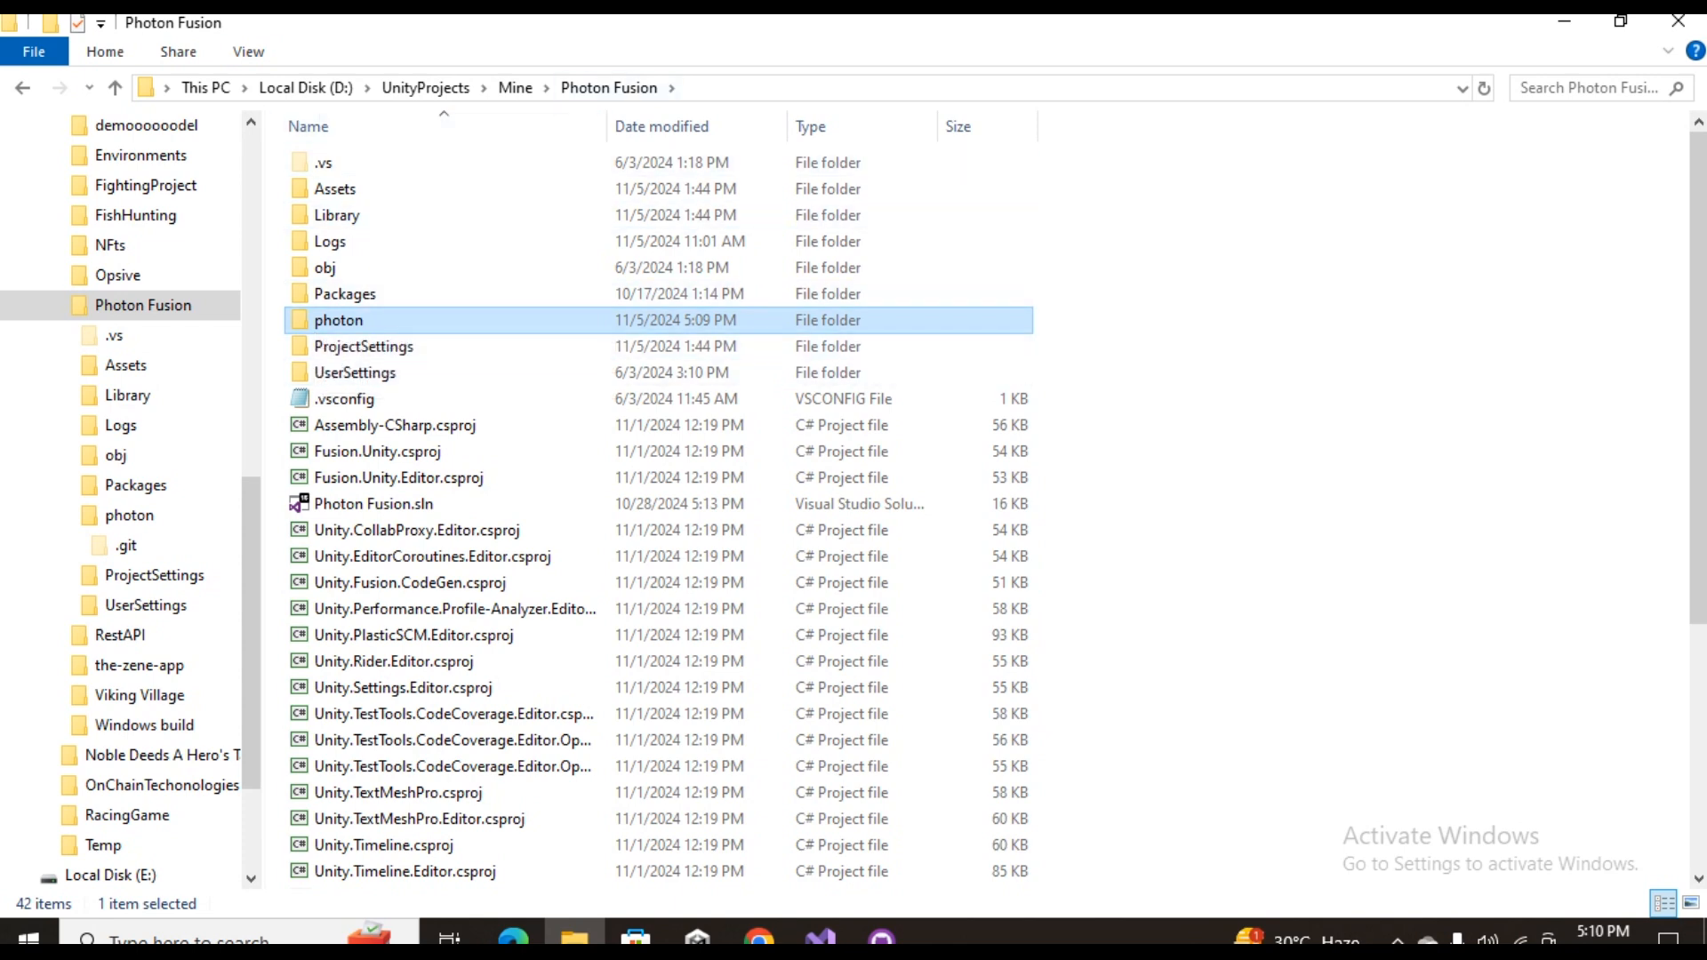
double_click(347, 320)
drag(336, 354, 607, 89)
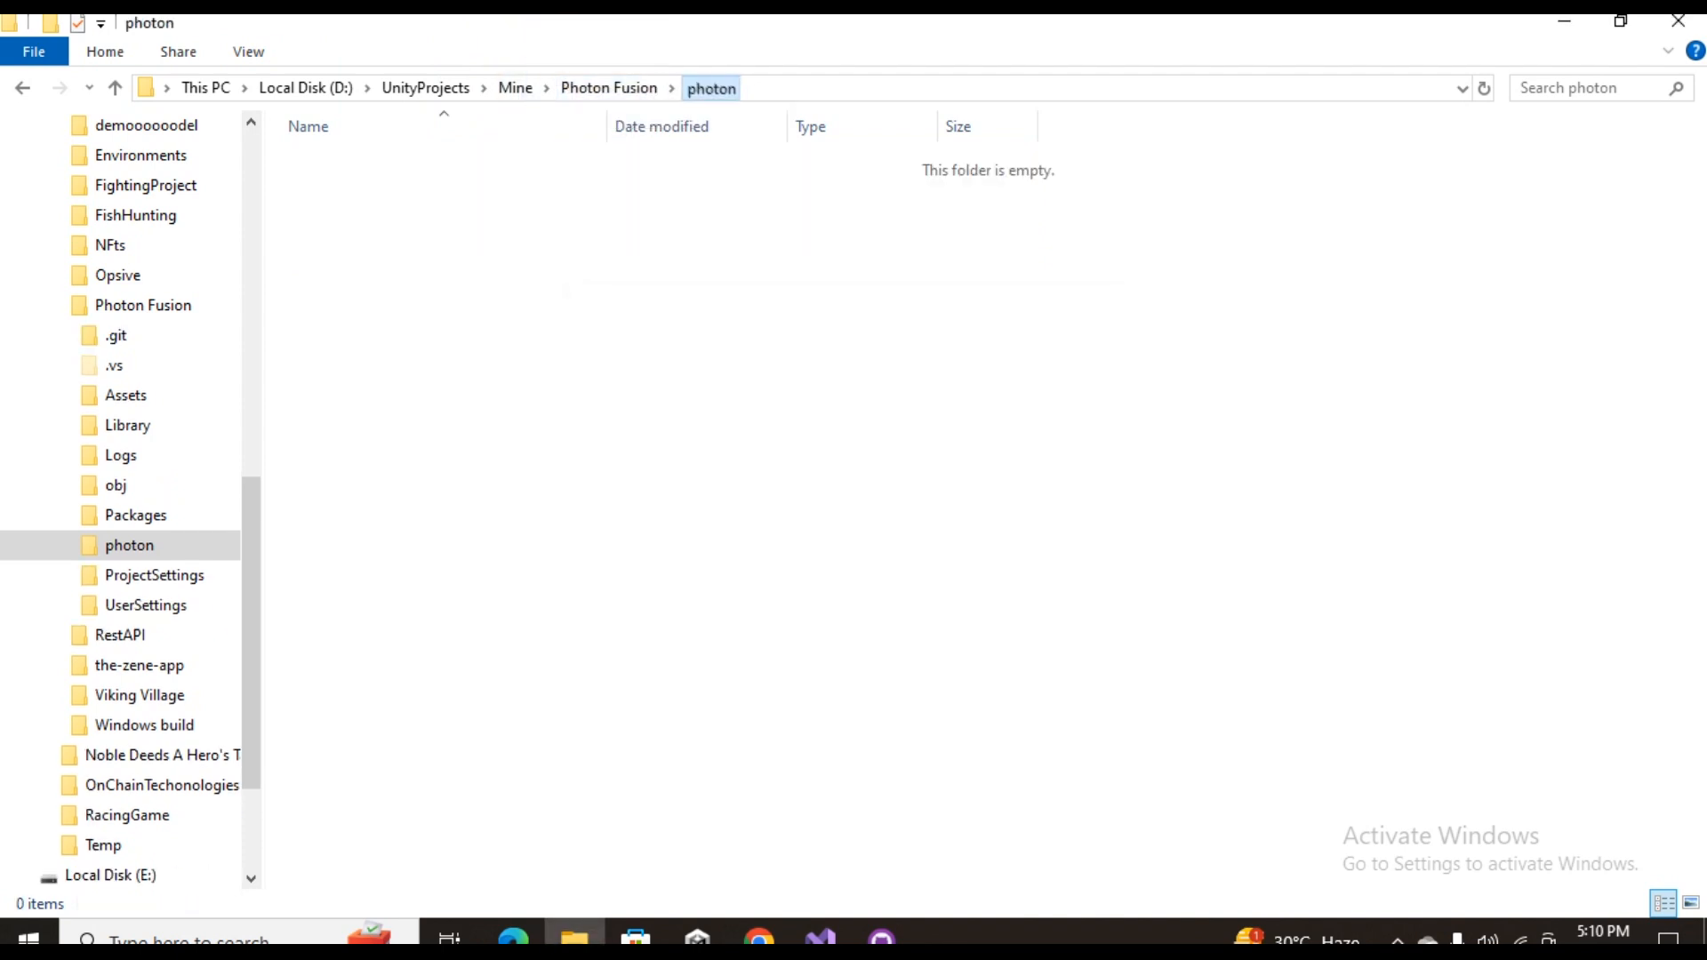
click(609, 87)
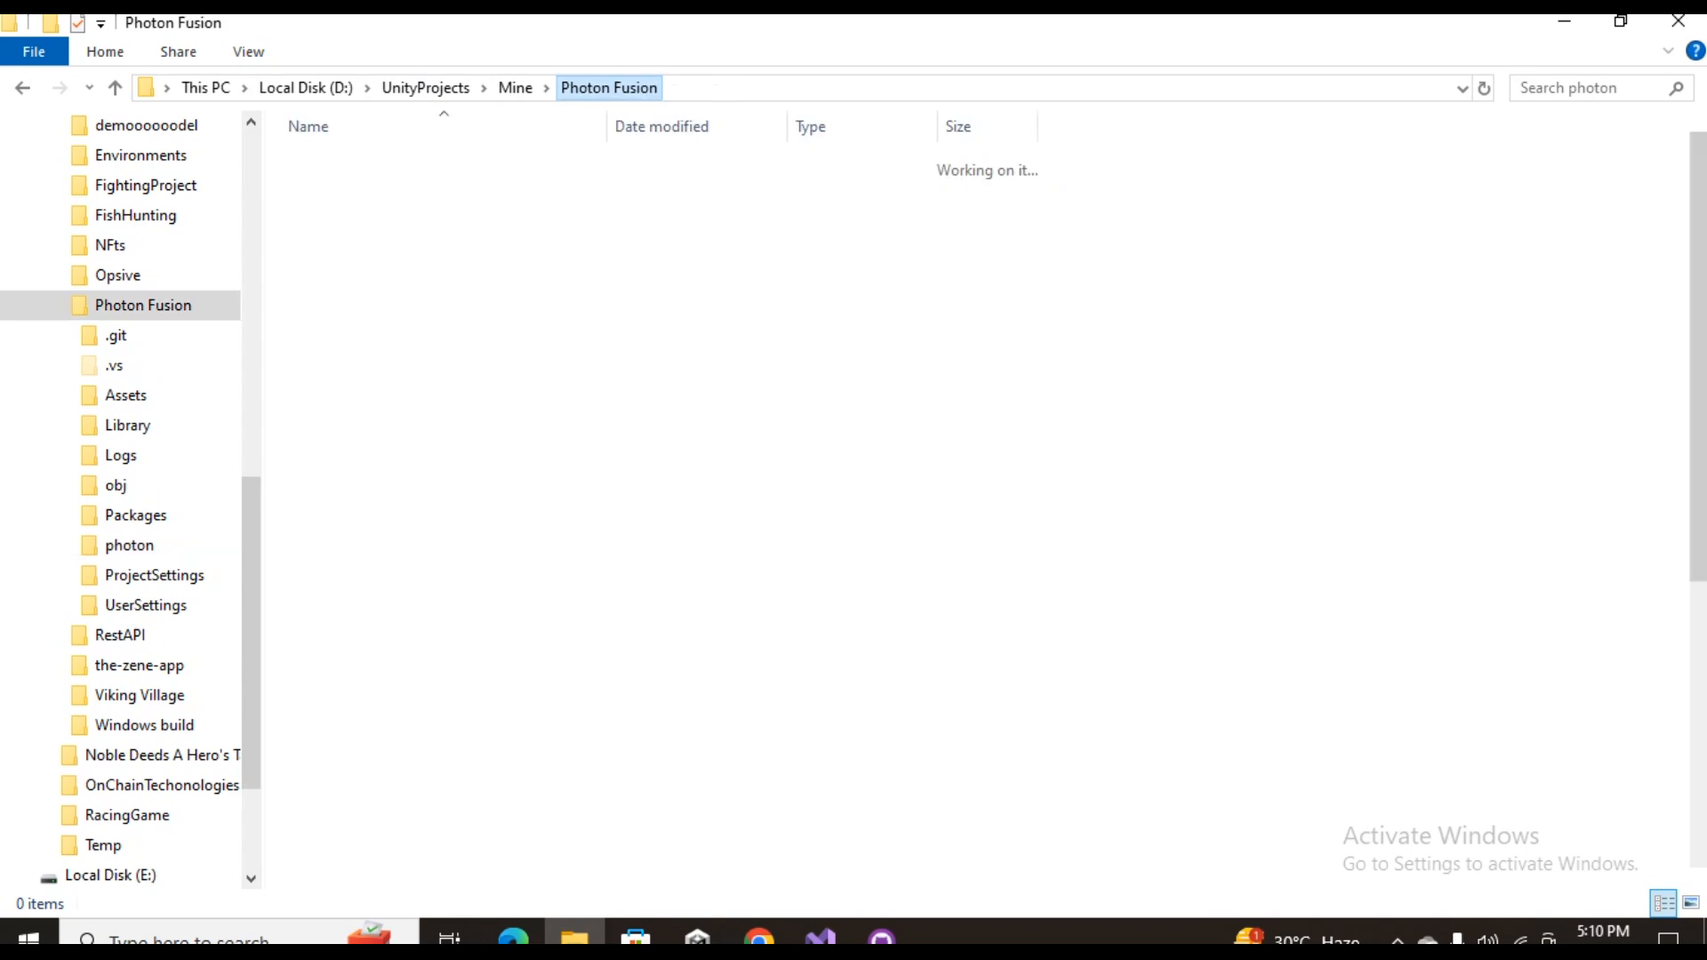
Switch to GitHub Desktop and try to commit the changed files to main with the summary "Project"
click(881, 938)
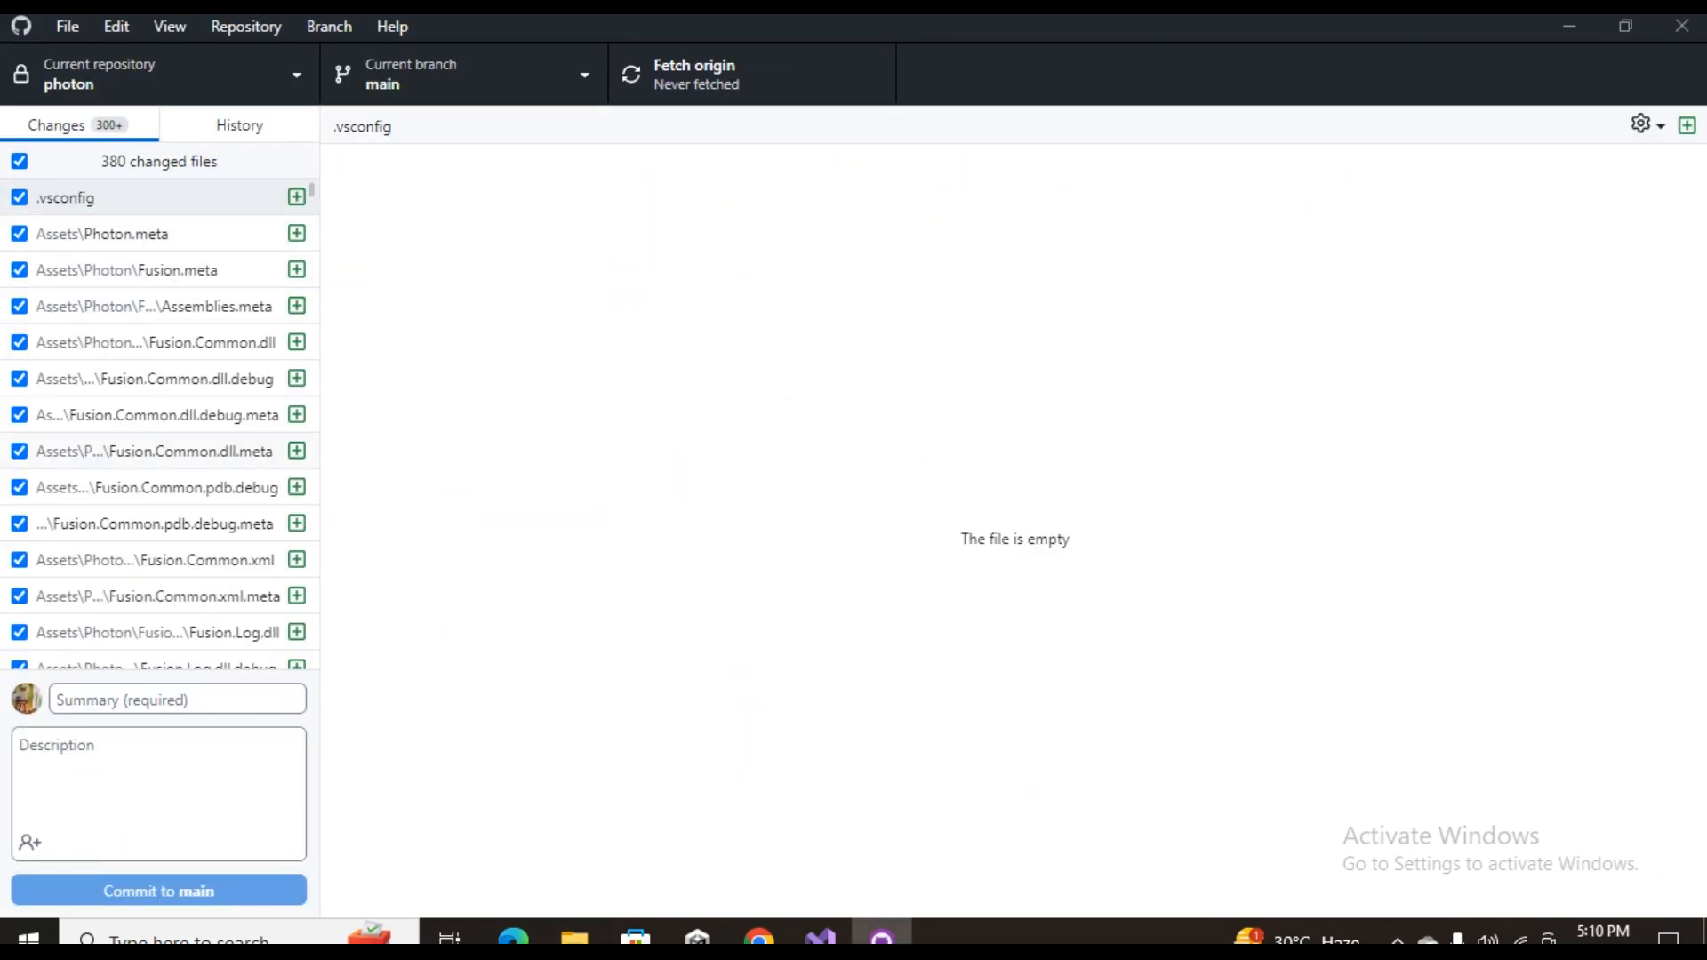
scroll(160, 424, down, 20)
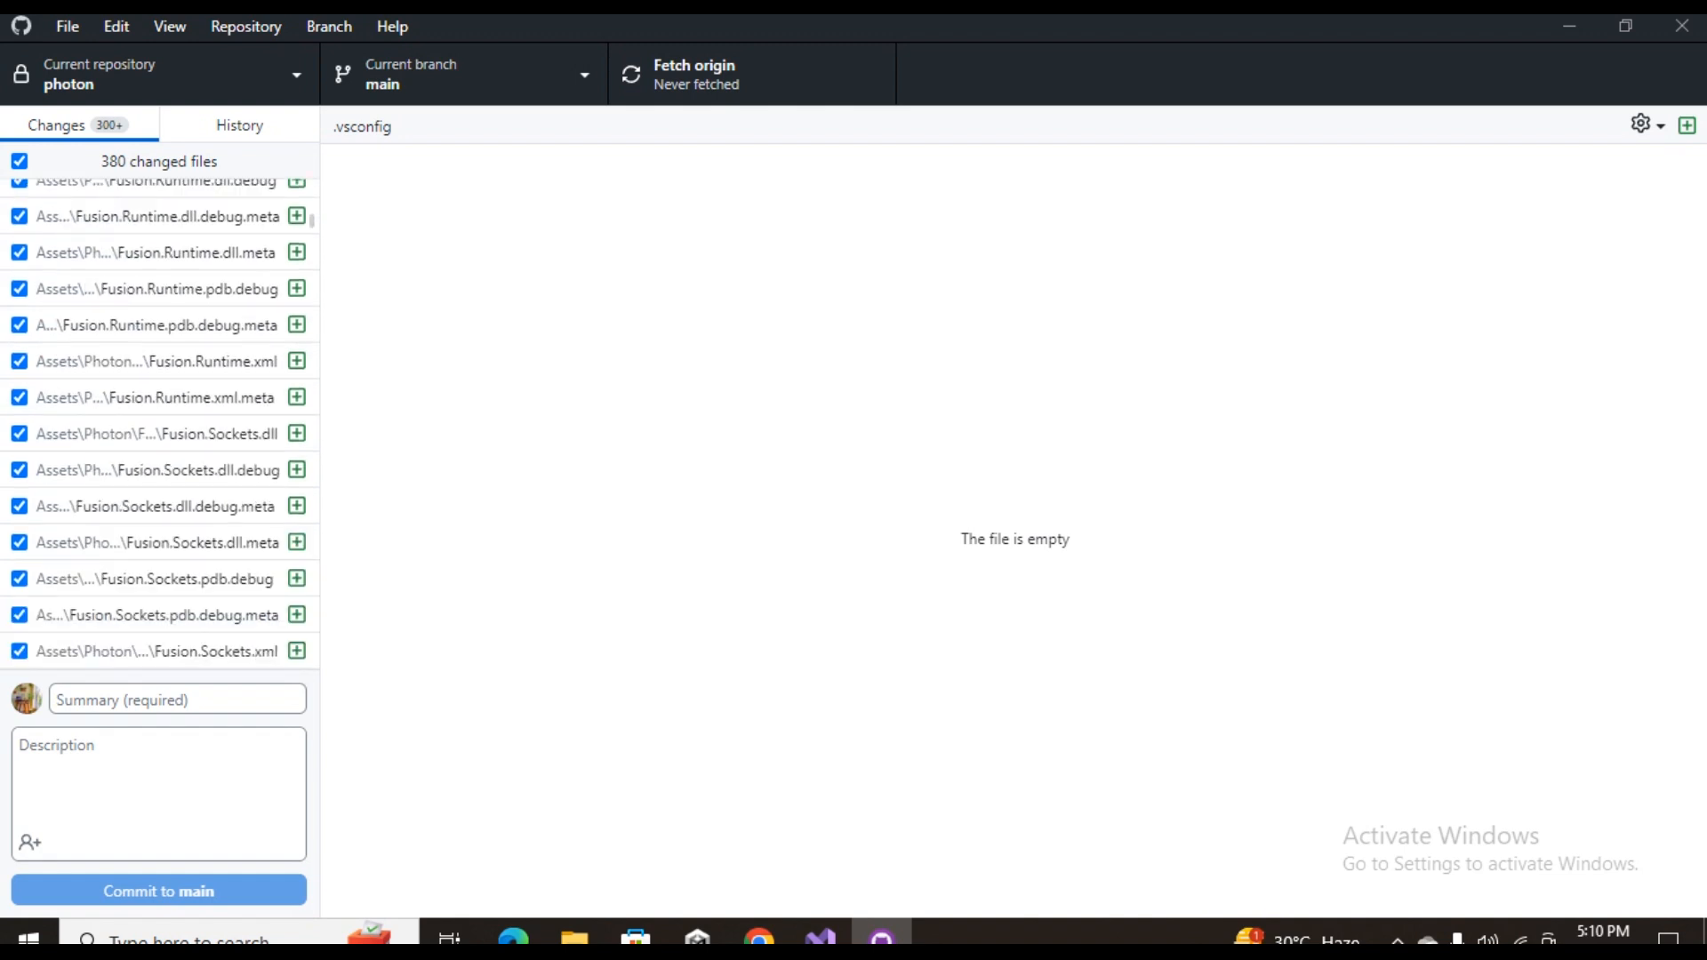
click(177, 700)
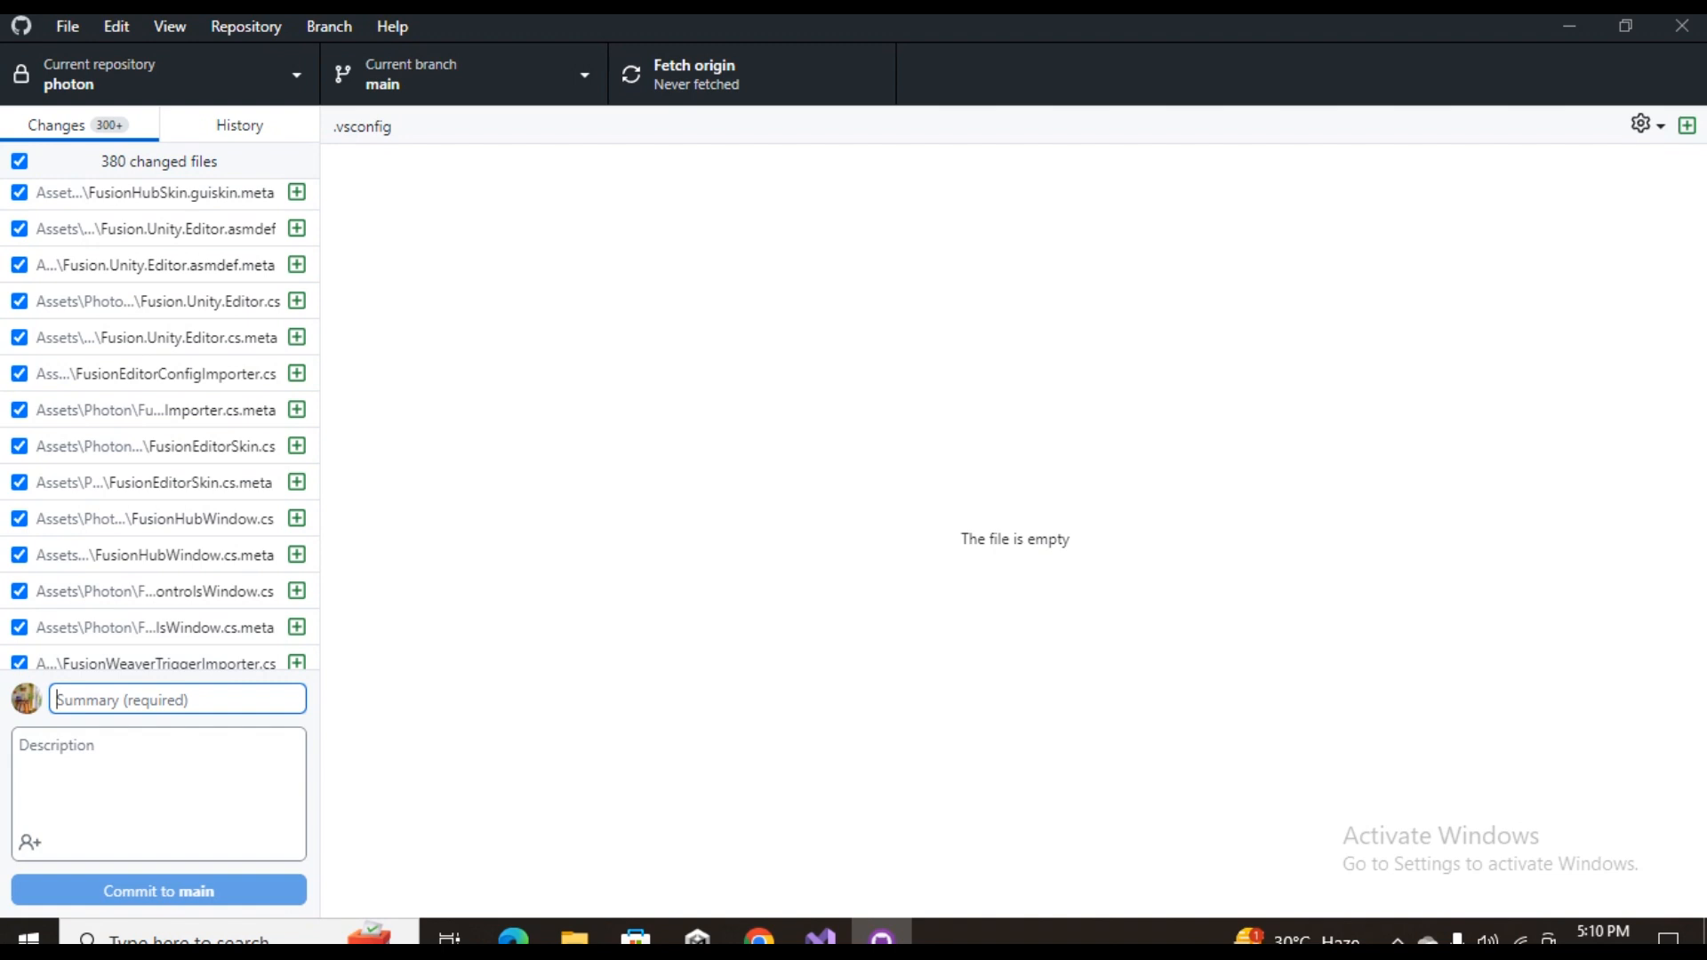
text(Pr)
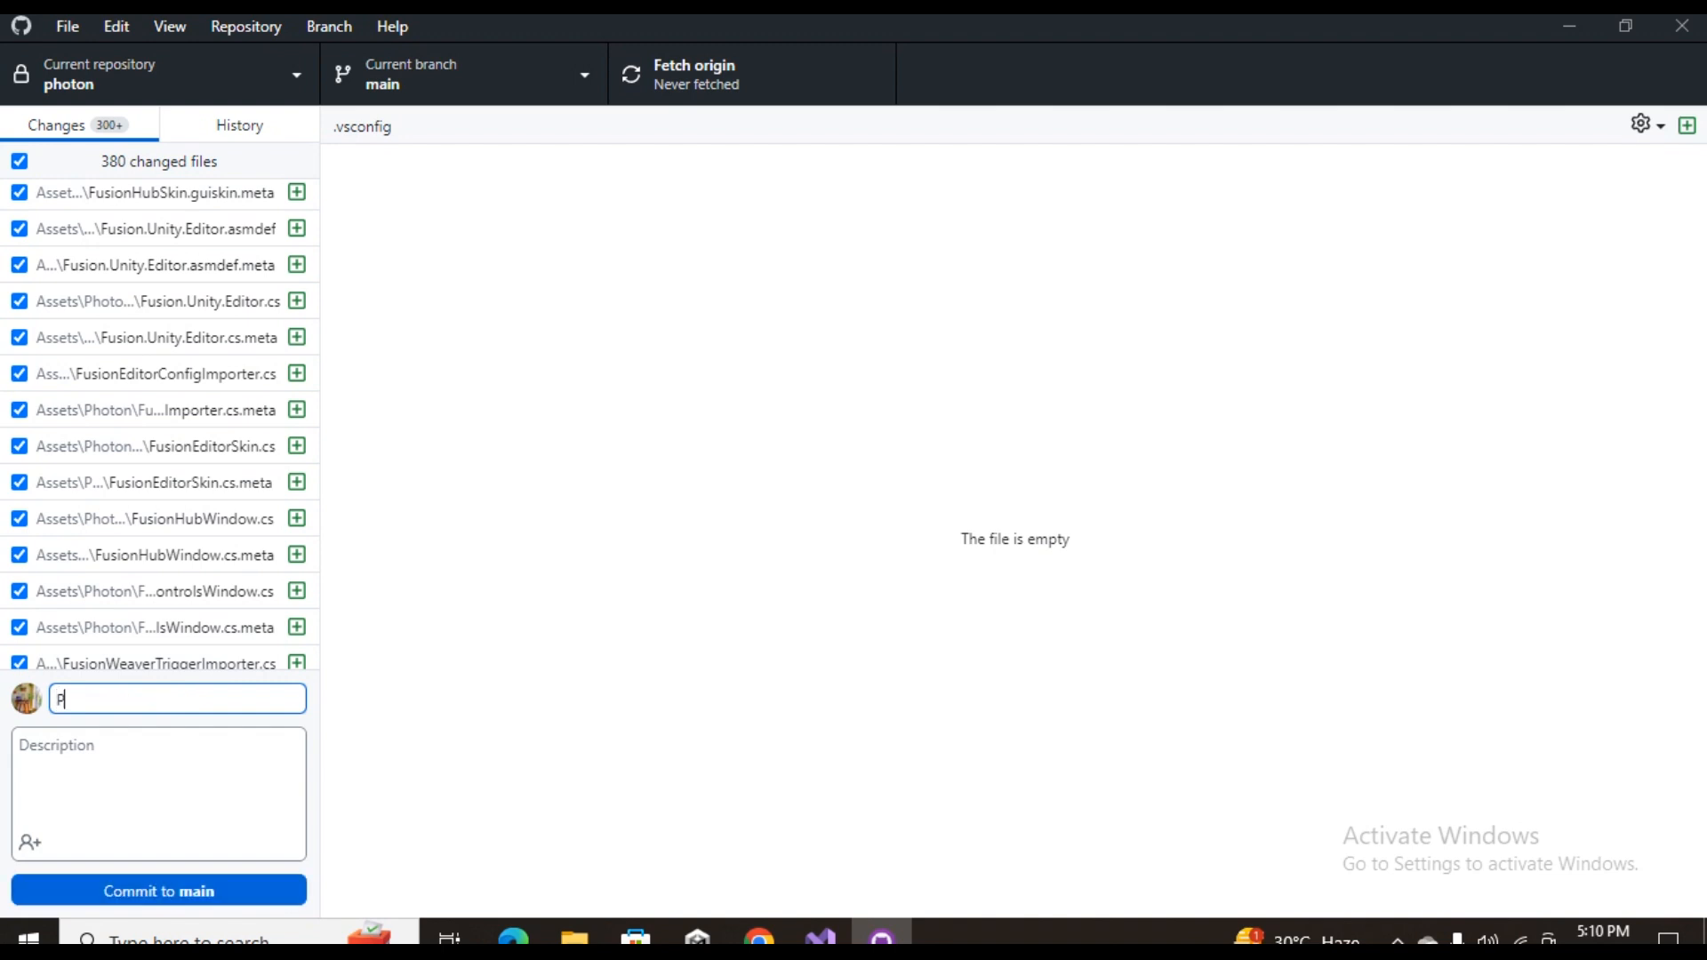
text(oject)
key(ctrl+Return)
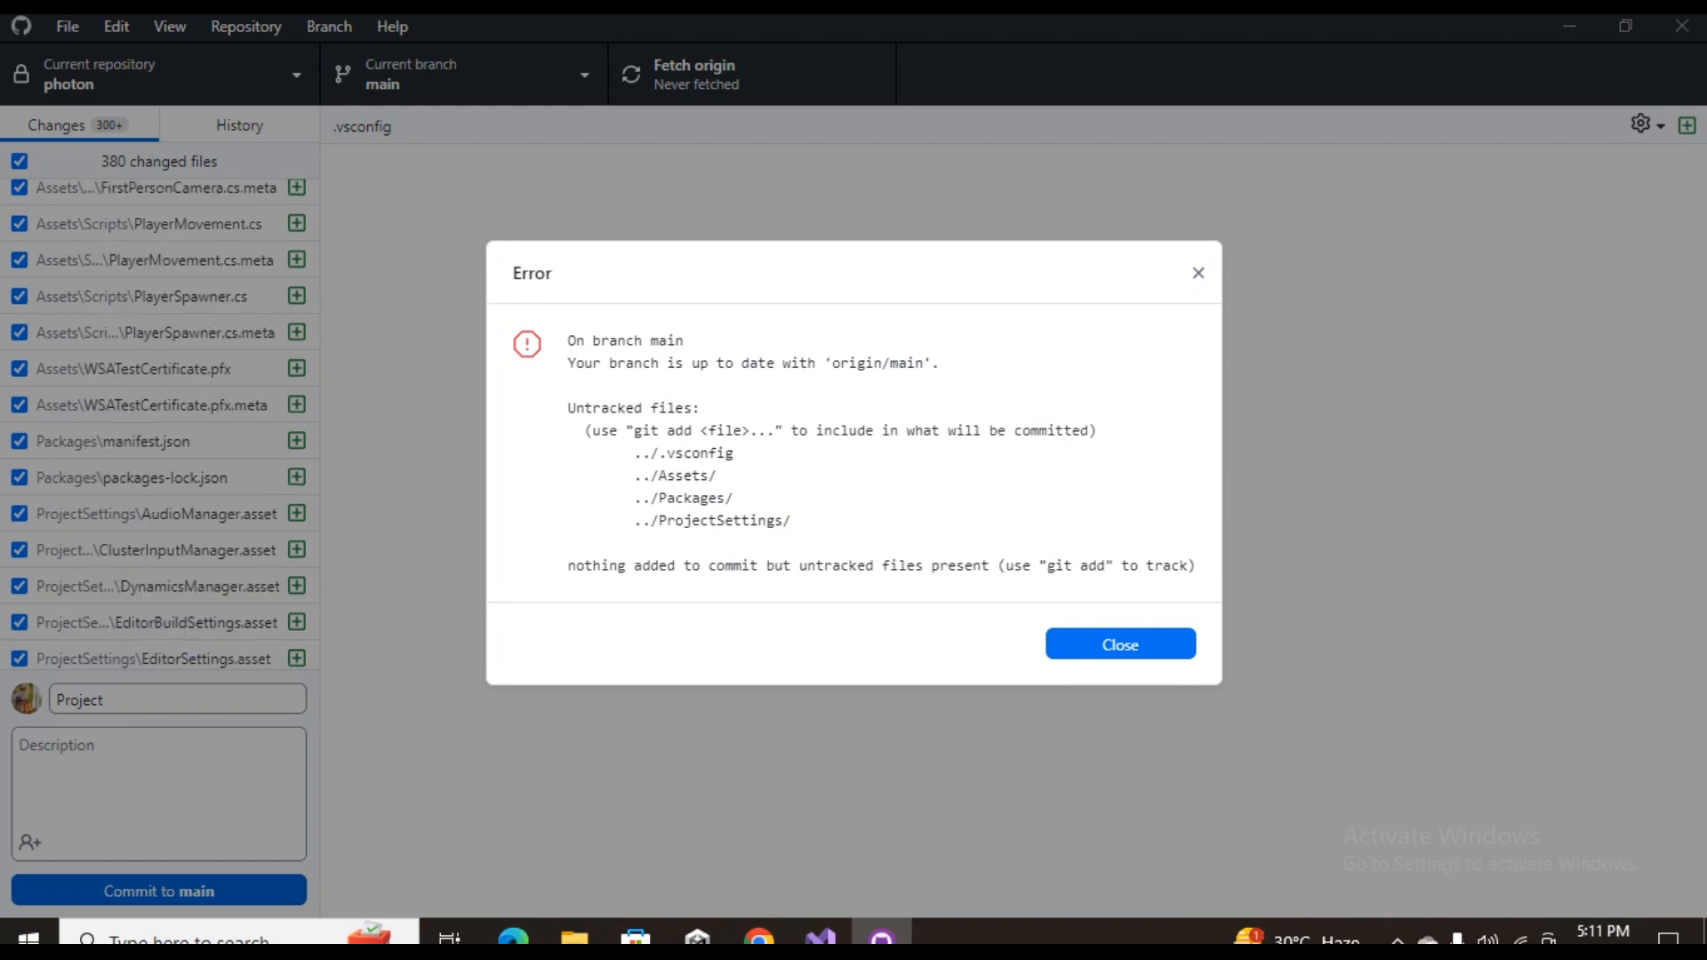
Switch to File Explorer and open Git Bash in the Photon Fusion folder
click(574, 939)
right_click(1458, 305)
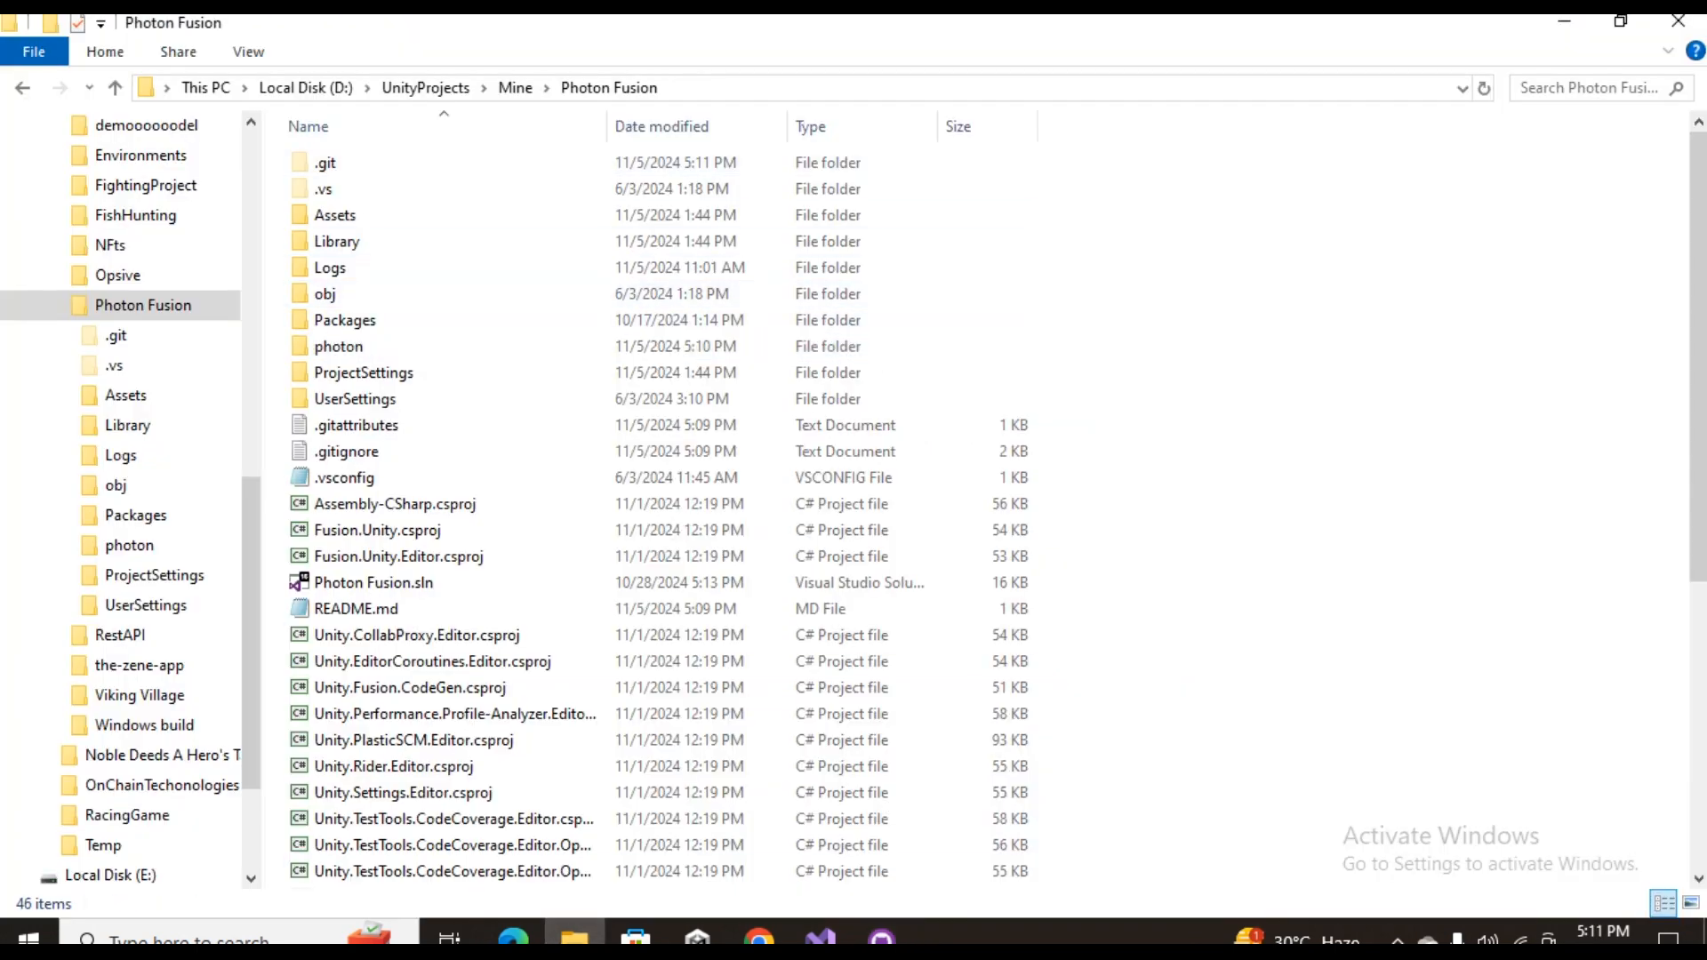
click(1493, 615)
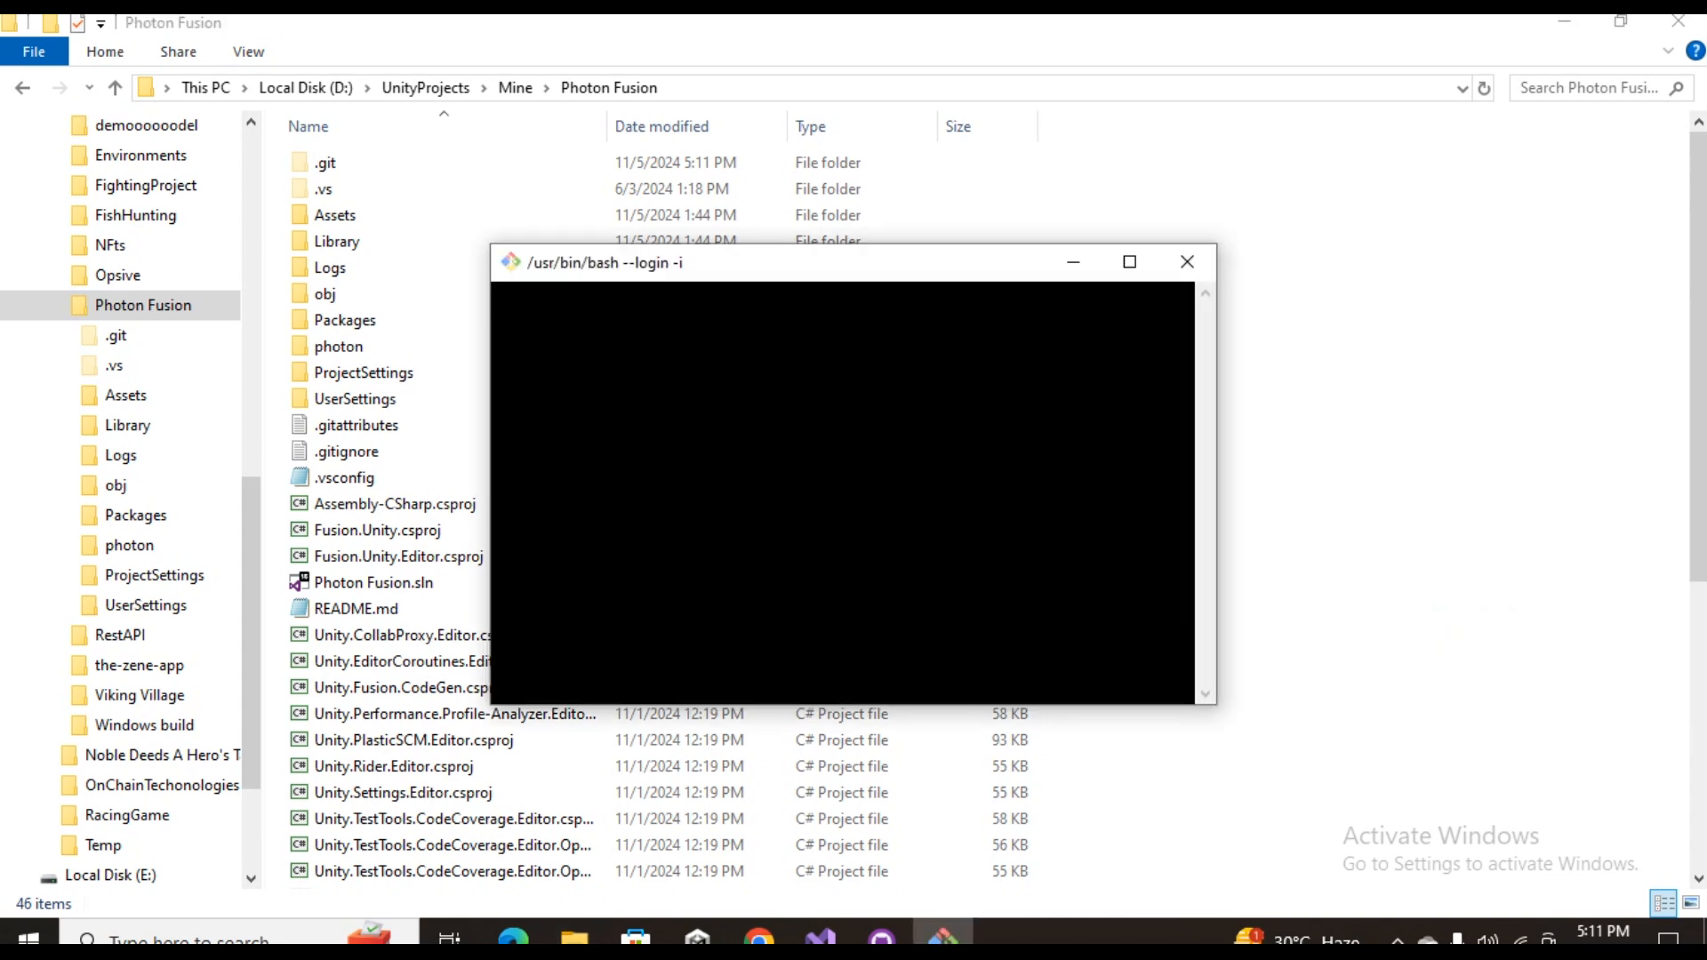
Stage the Assets folder by running git add Assets in Git Bash
text(git add)
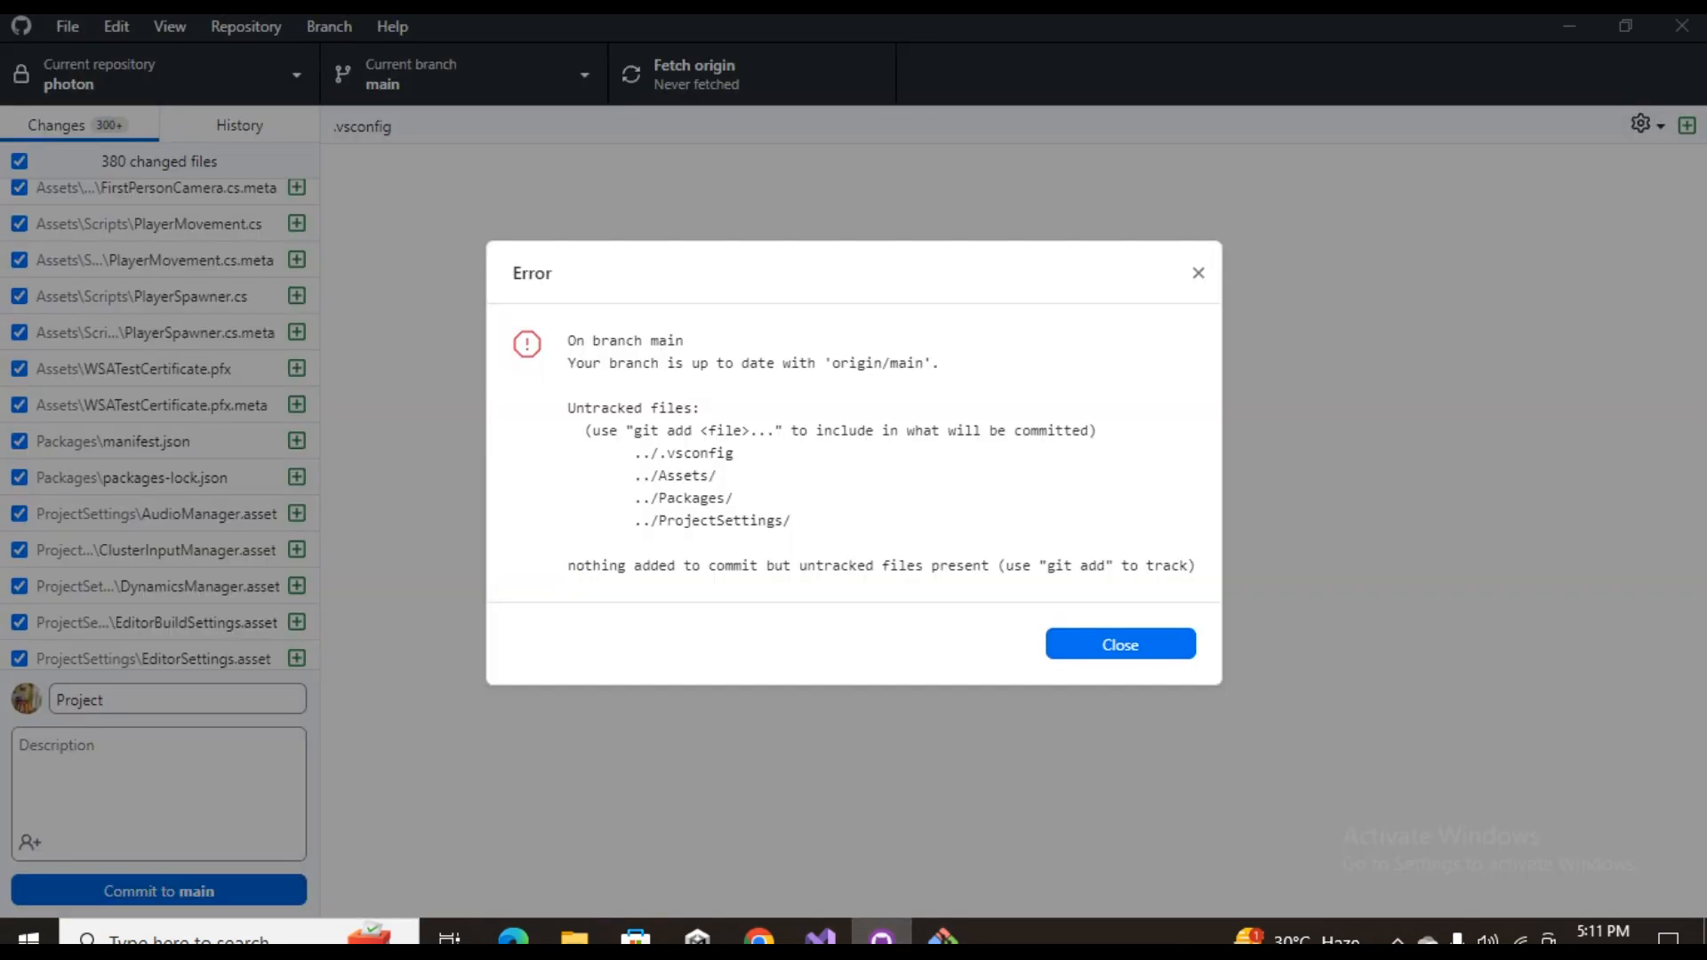
mouse_move(942, 936)
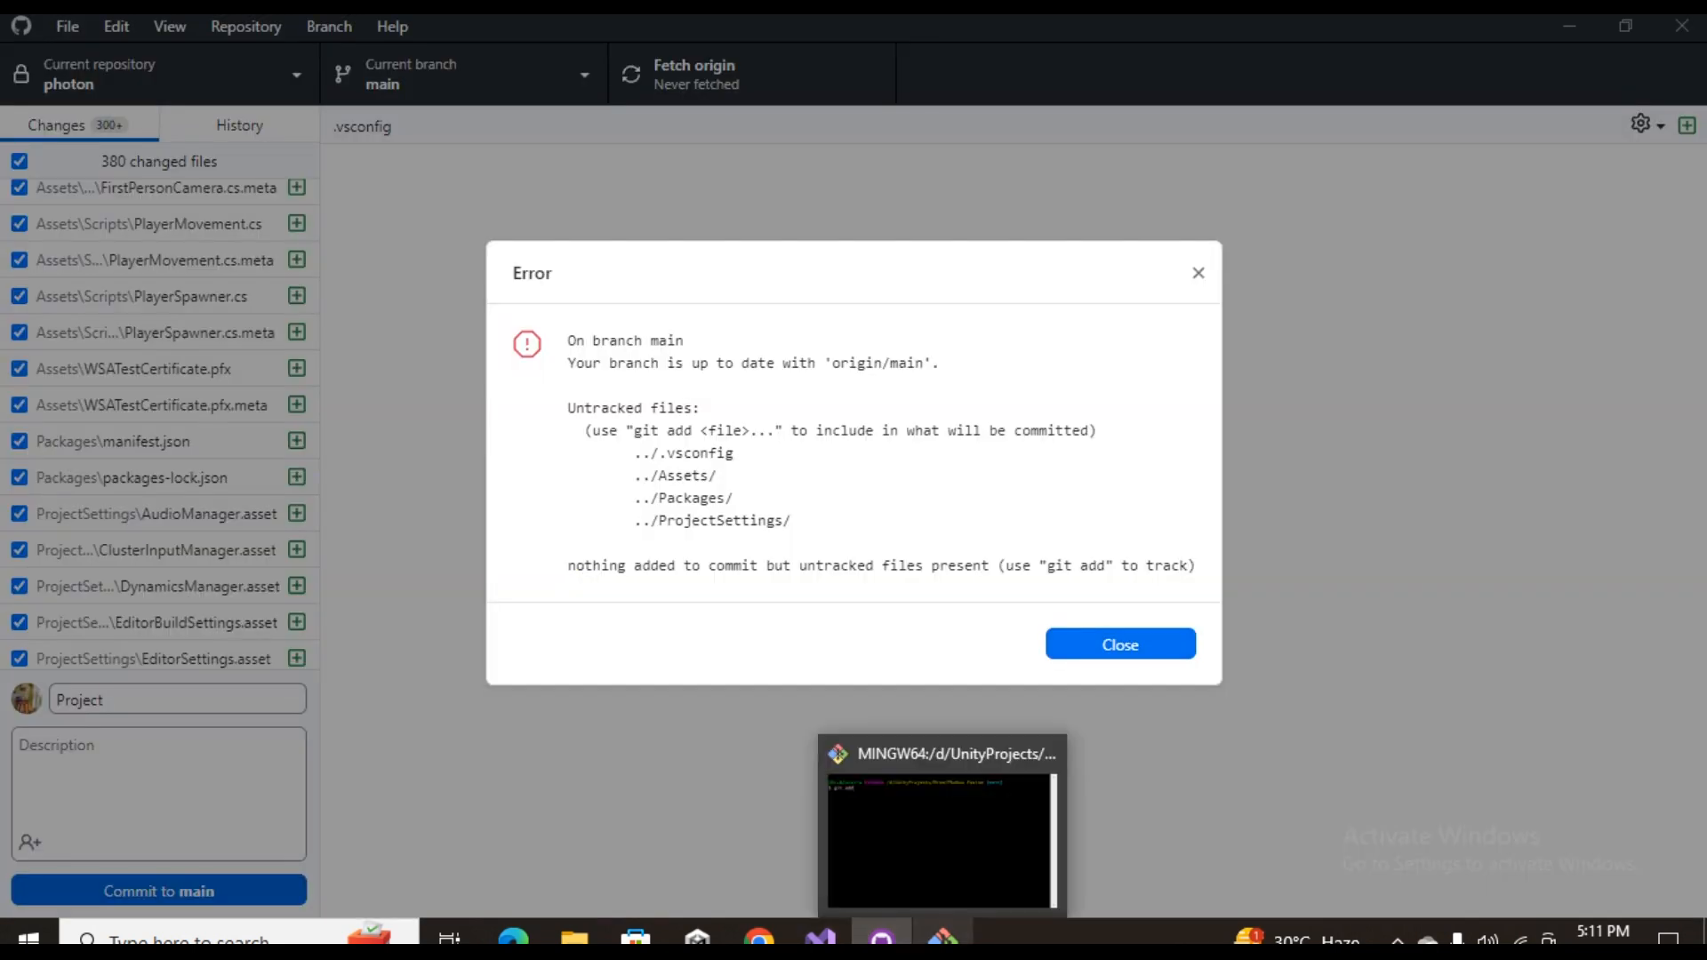
click(942, 831)
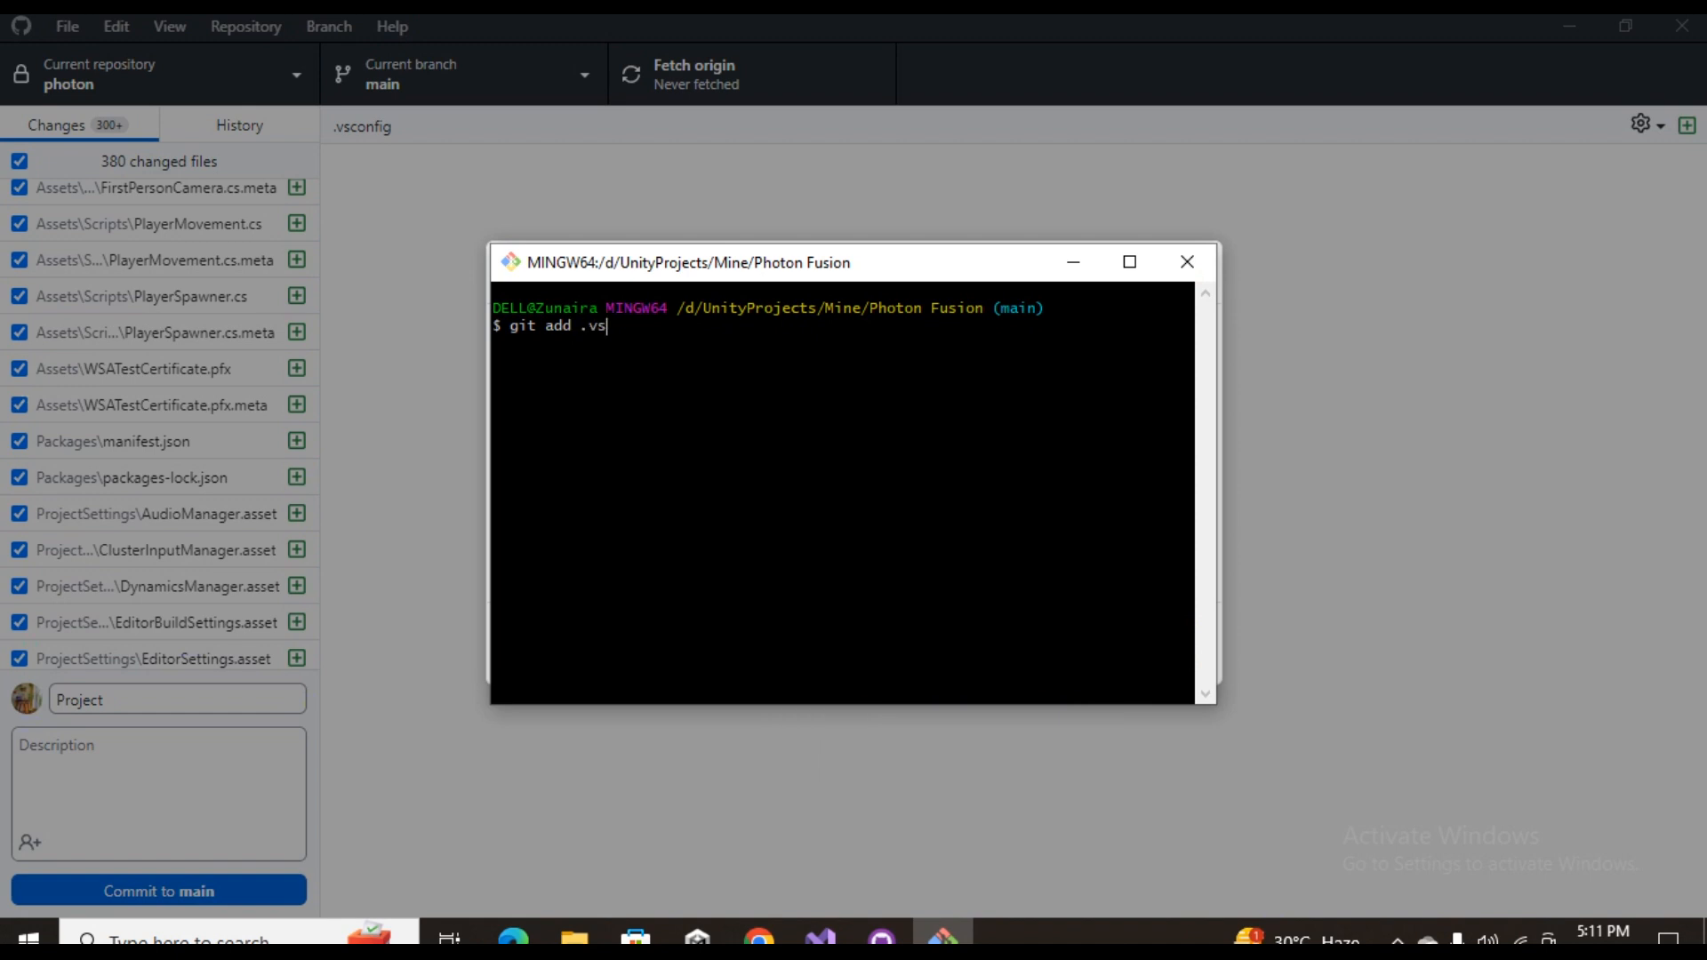
text(git add Assets)
key(Return)
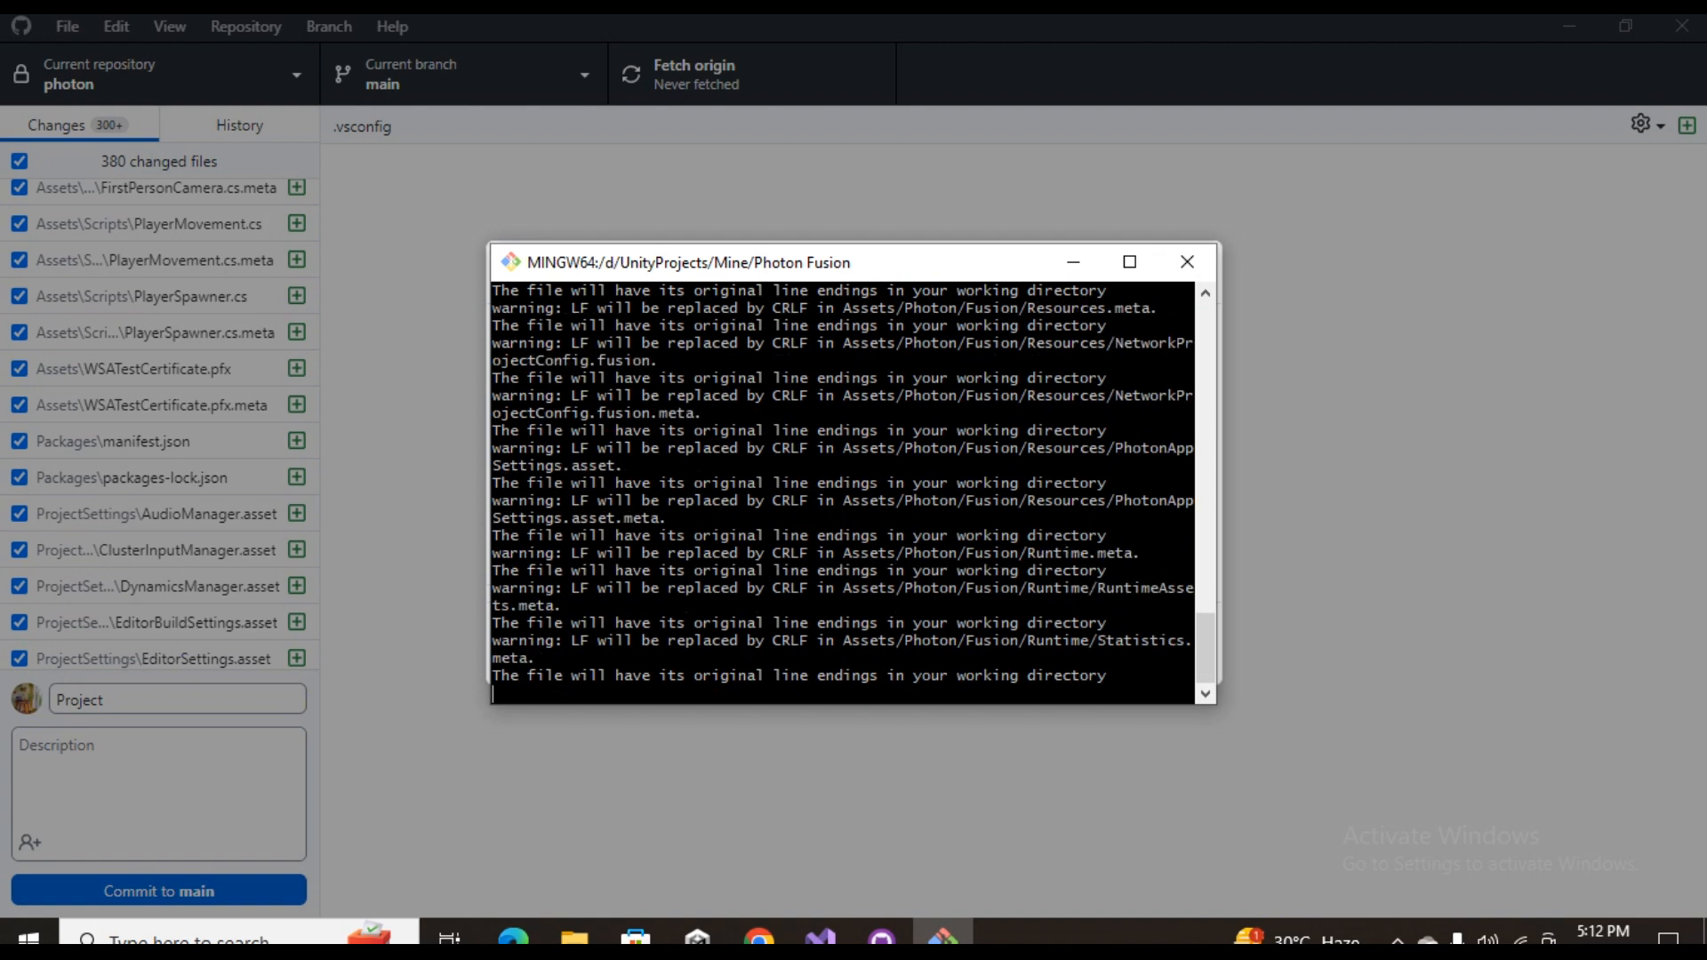
drag(854, 263, 1159, 228)
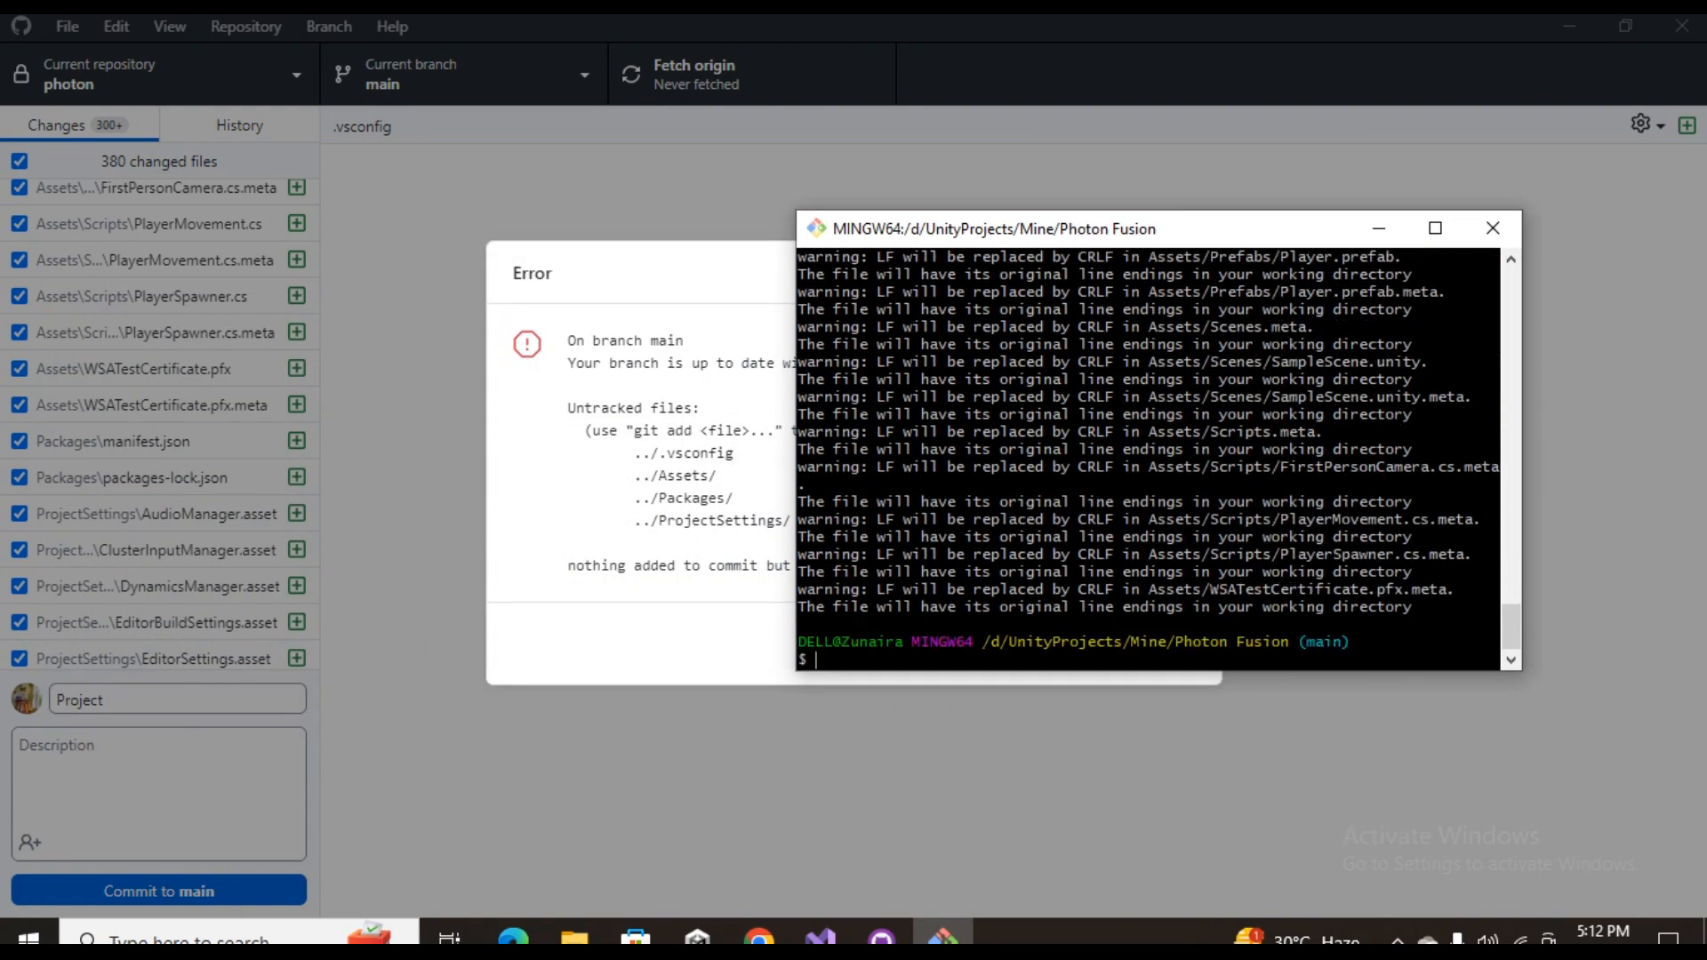
Return to GitHub Desktop, dismiss the error, commit the changes to main as "Project" and push them to origin
key(alt+Tab)
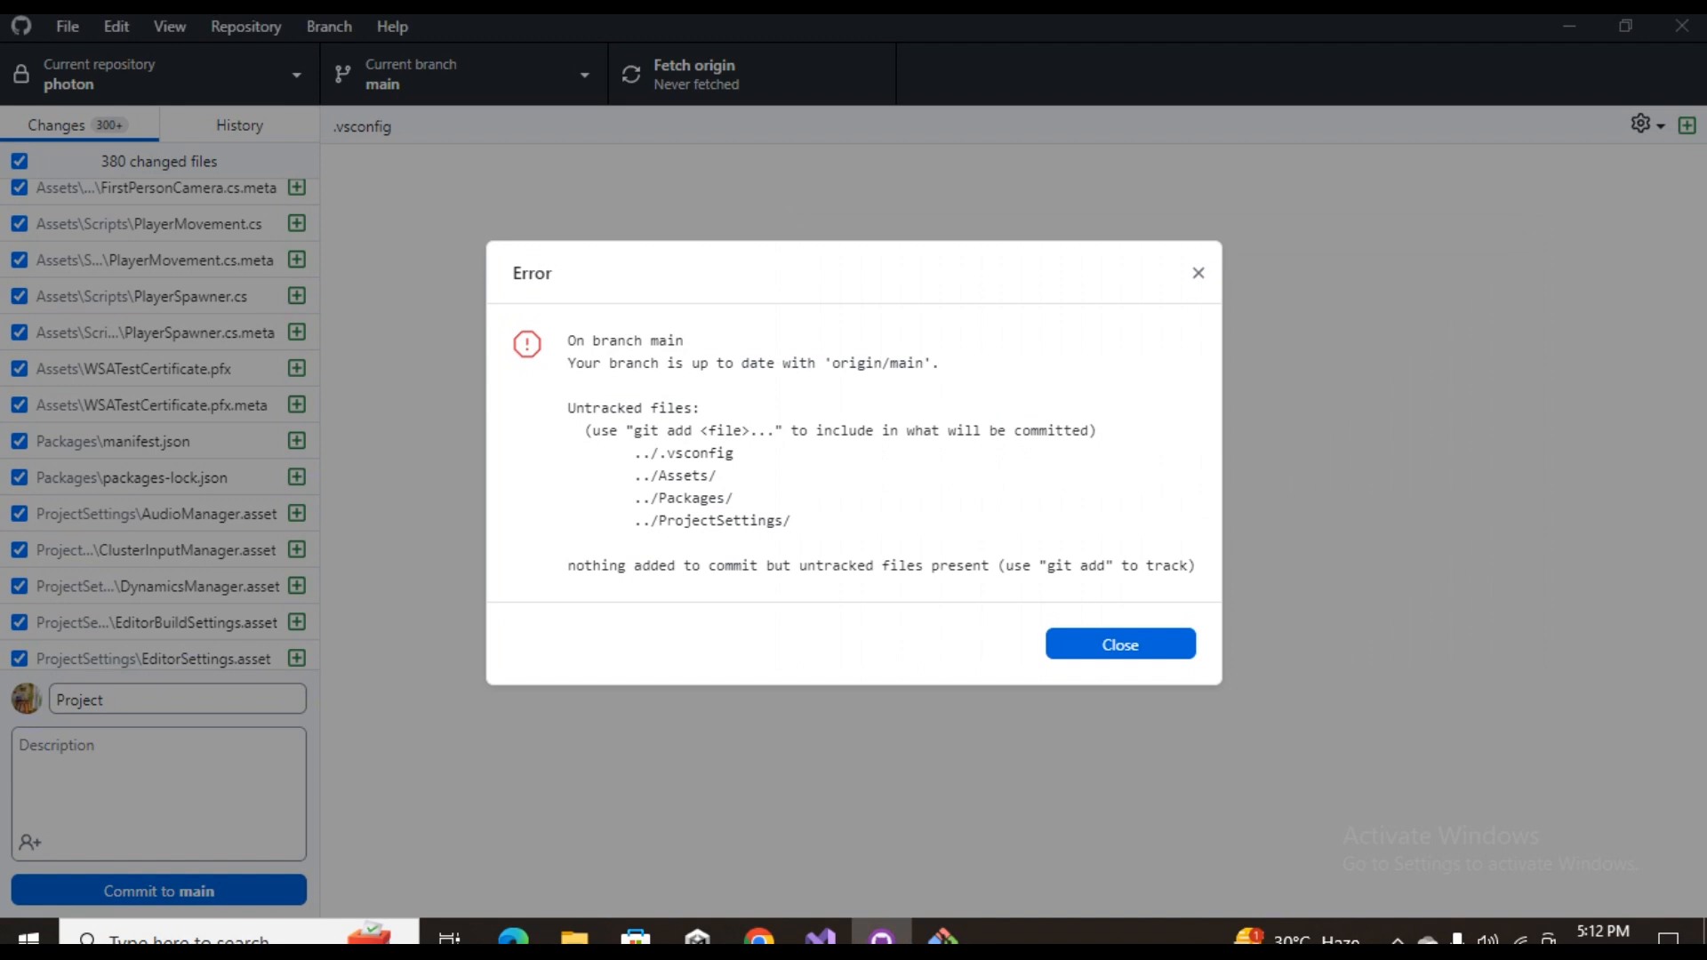
click(1120, 645)
click(159, 891)
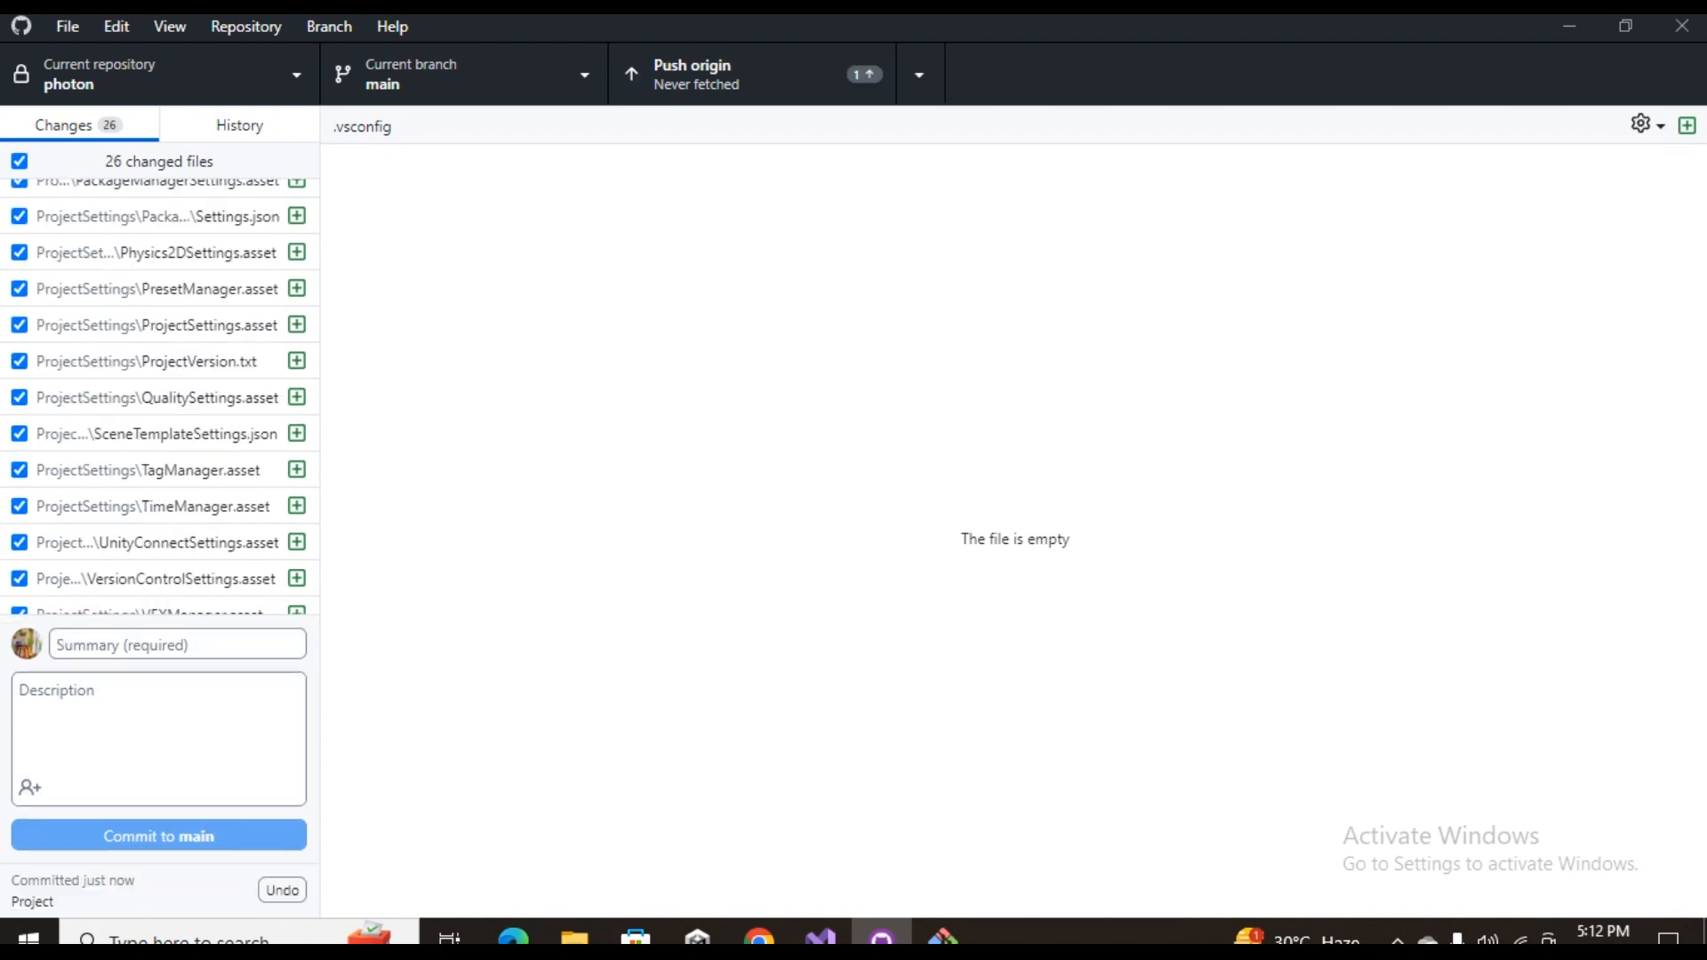
click(752, 74)
scroll(178, 411, up, 5)
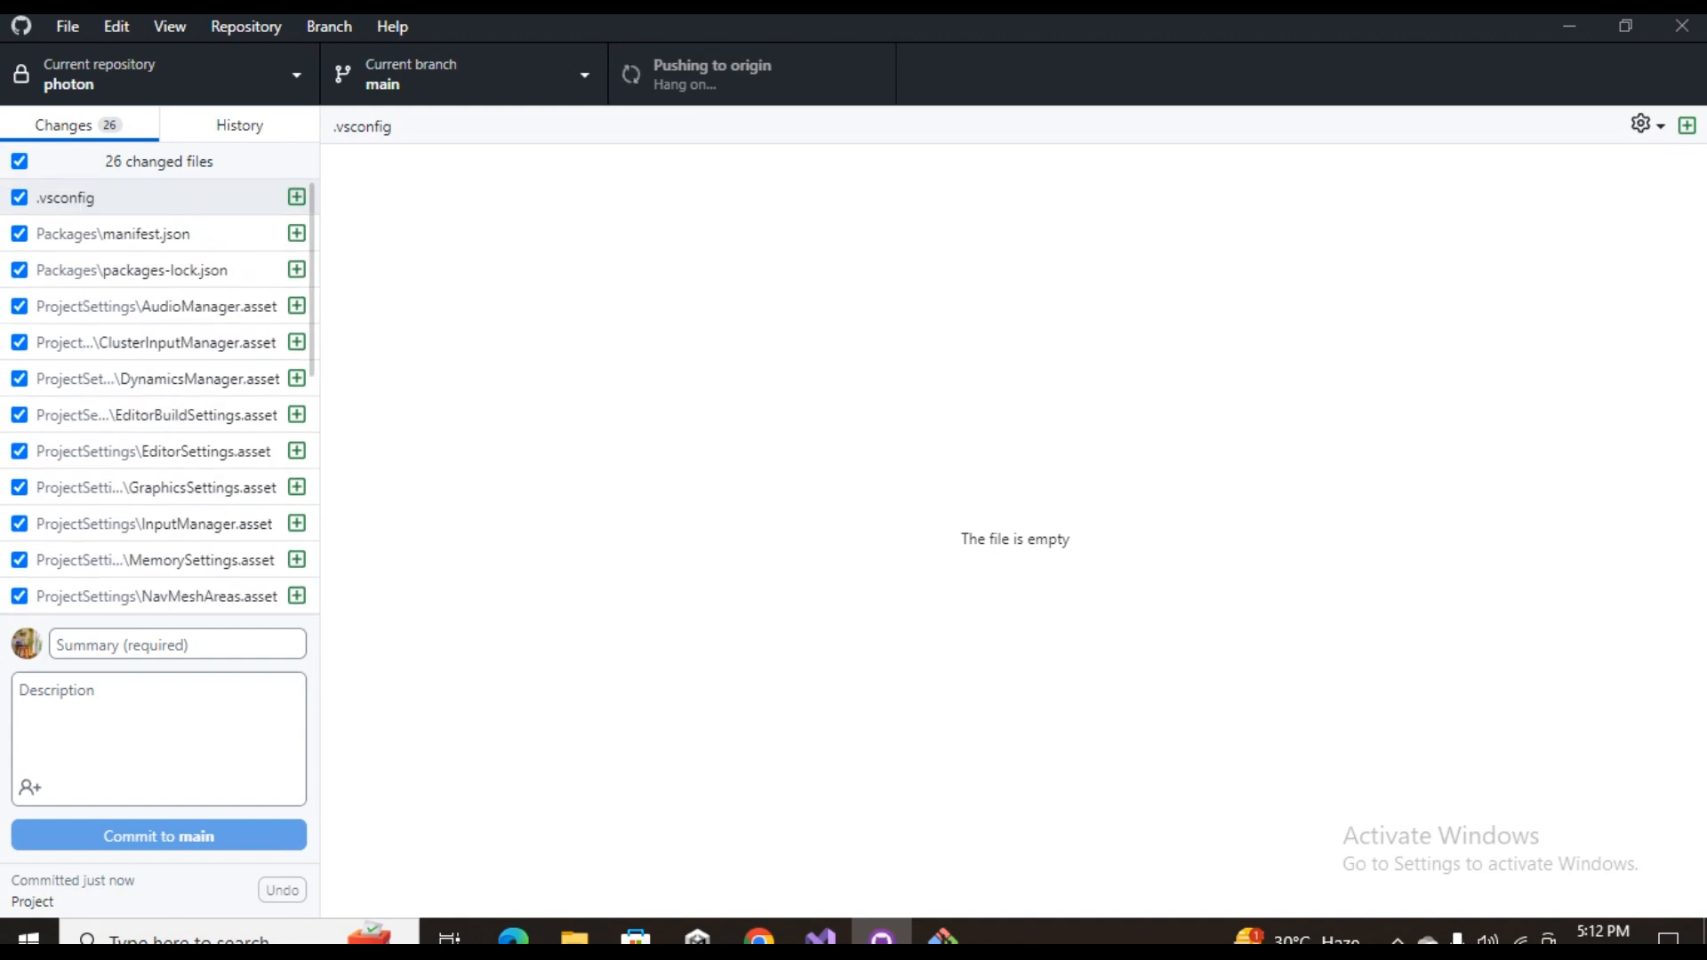
Switch to Git Bash and run git add packages
click(944, 936)
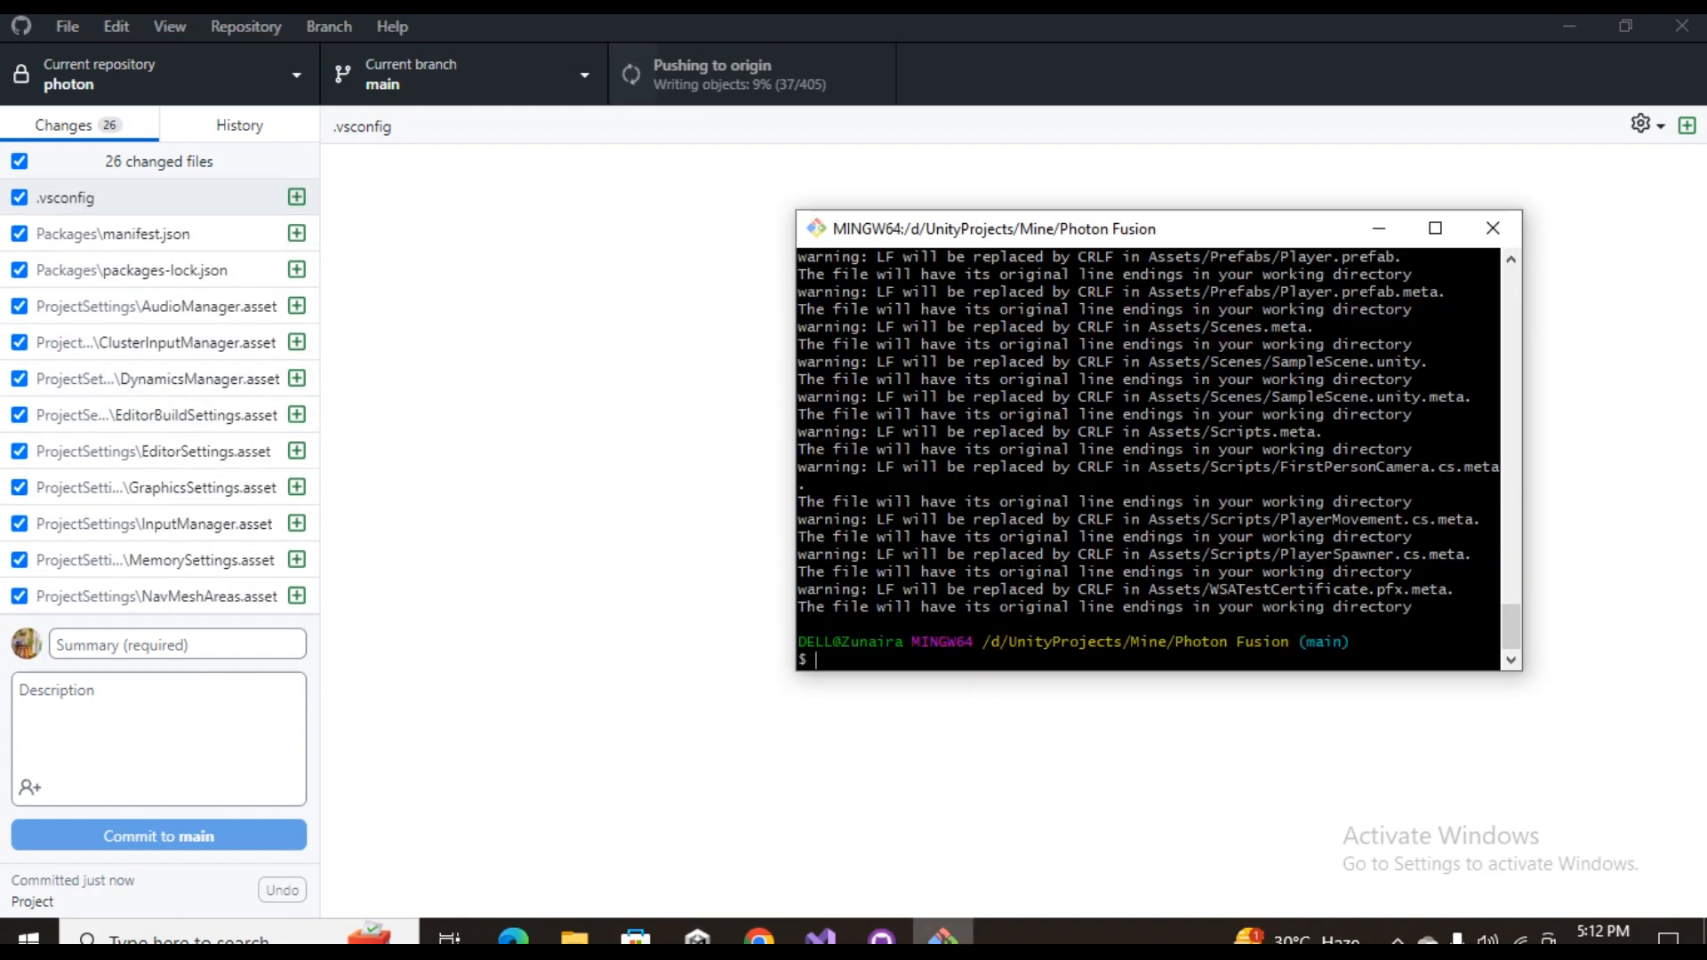
text(git add pac)
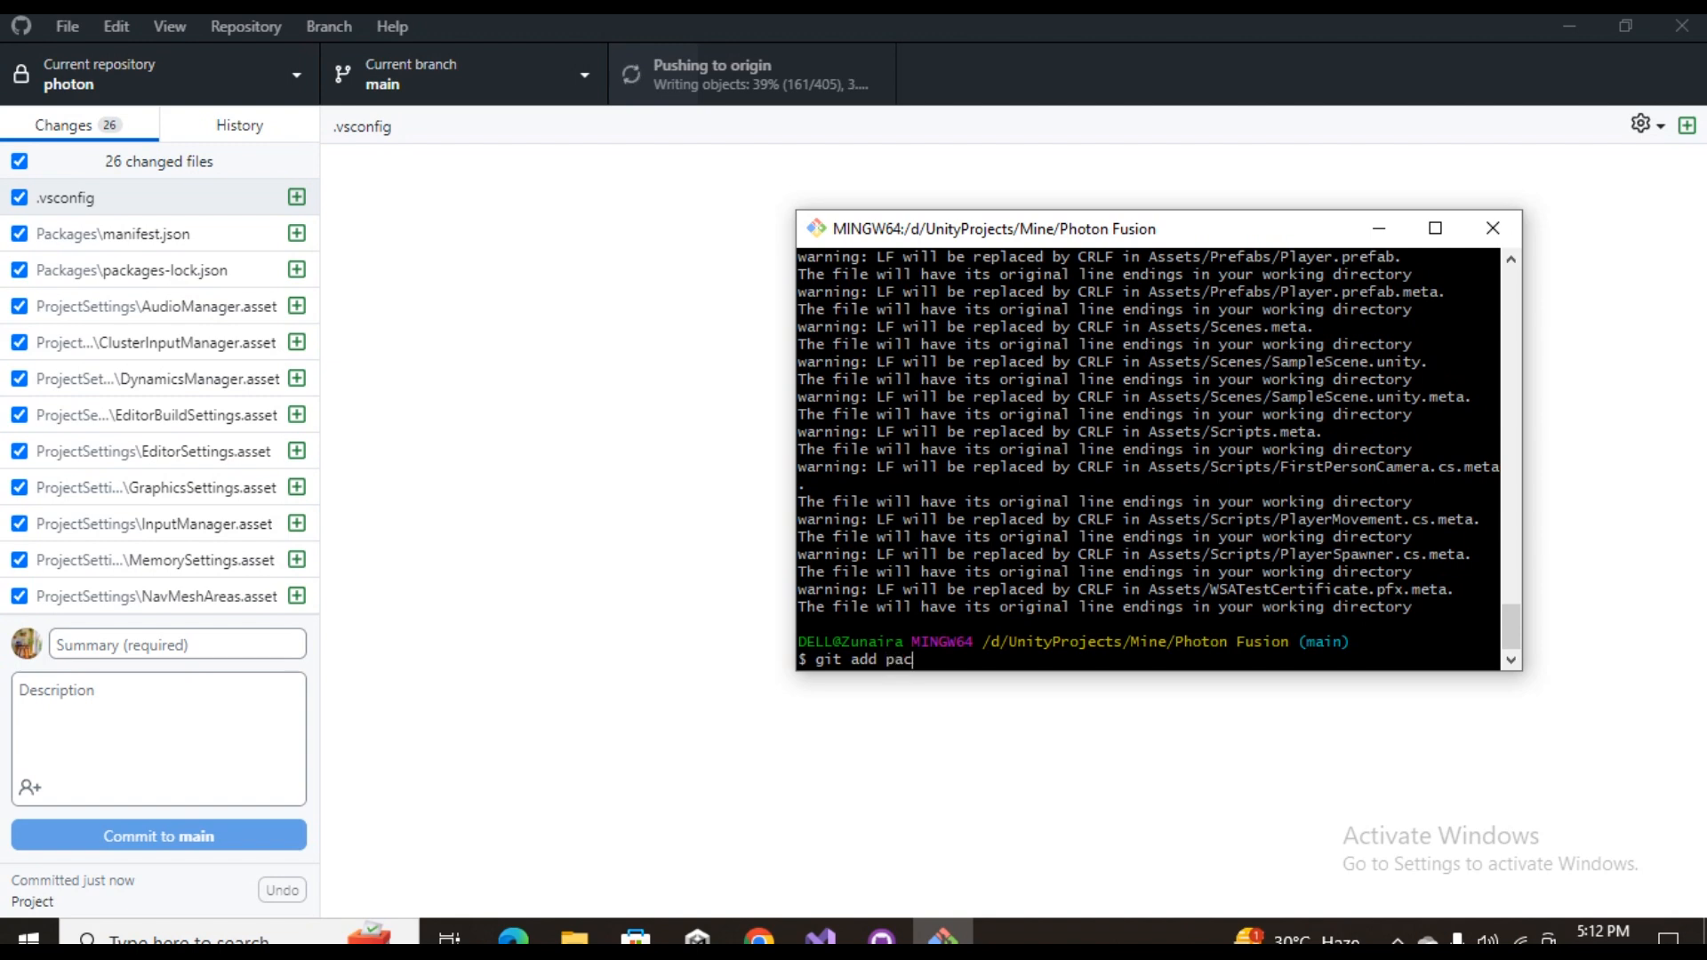
text(kages)
key(Return)
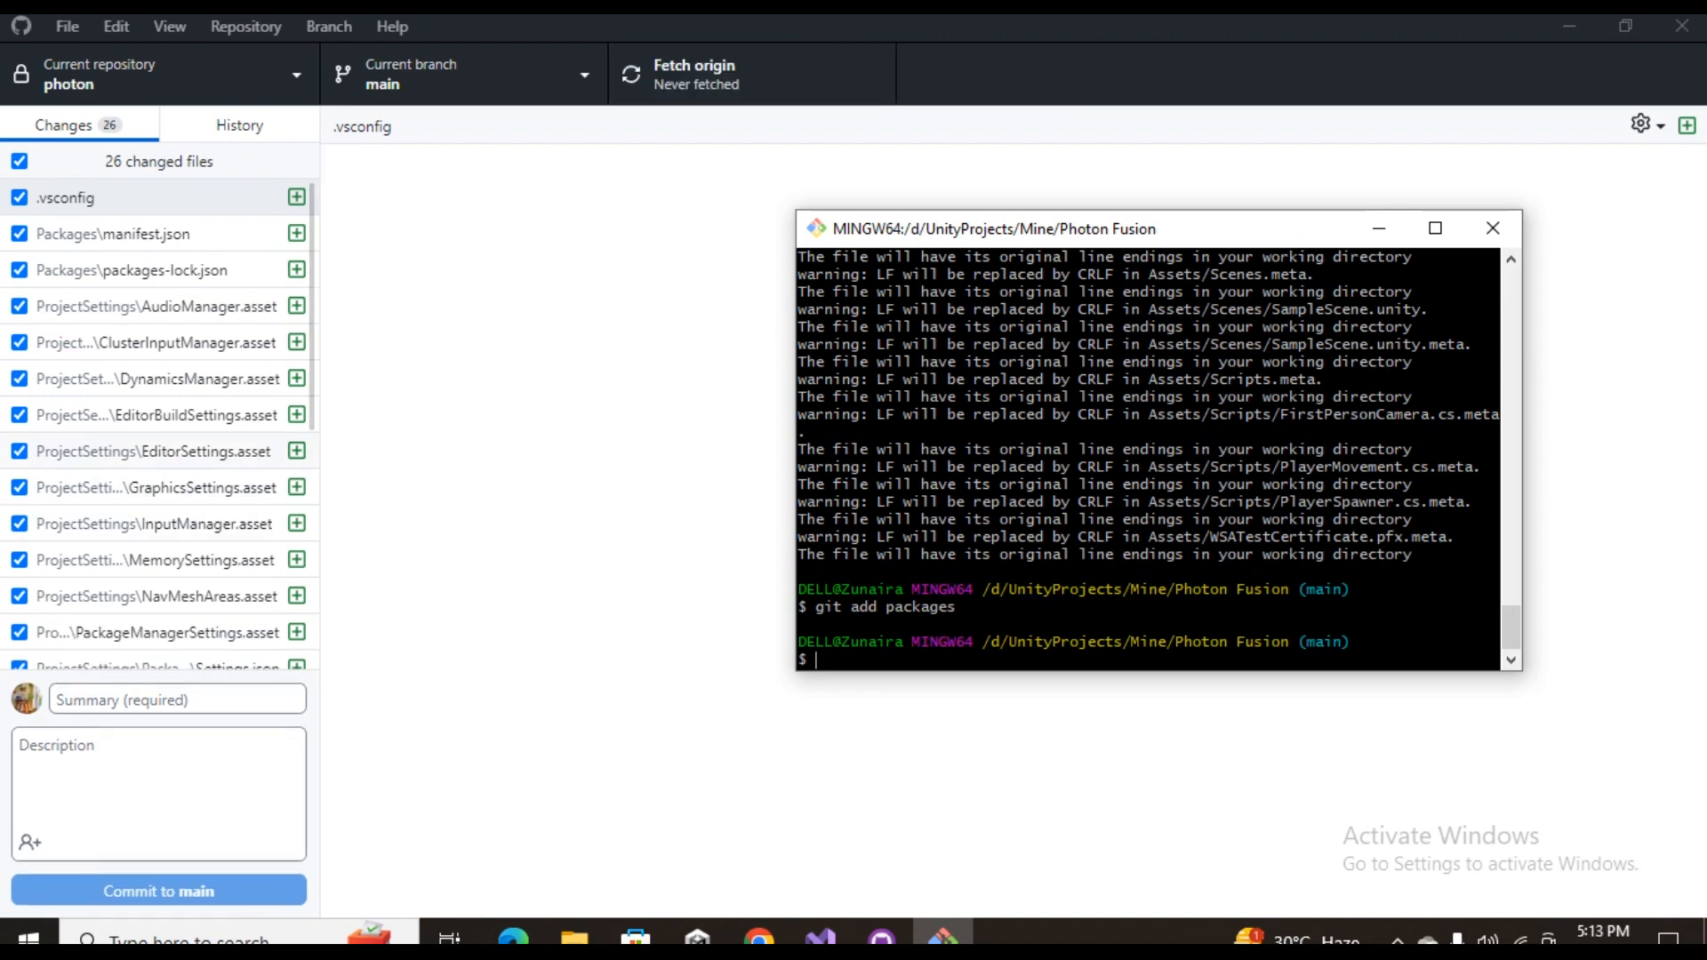
Try to stage the project settings folder by running git add Project Settings
text(git add project Seett)
key(BackSpace)
key(BackSpace)
key(BackSpace)
key(BackSpace)
key(BackSpace)
key(BackSpace)
key(BackSpace)
key(BackSpace)
key(BackSpace)
key(BackSpace)
key(BackSpace)
text(rojectr)
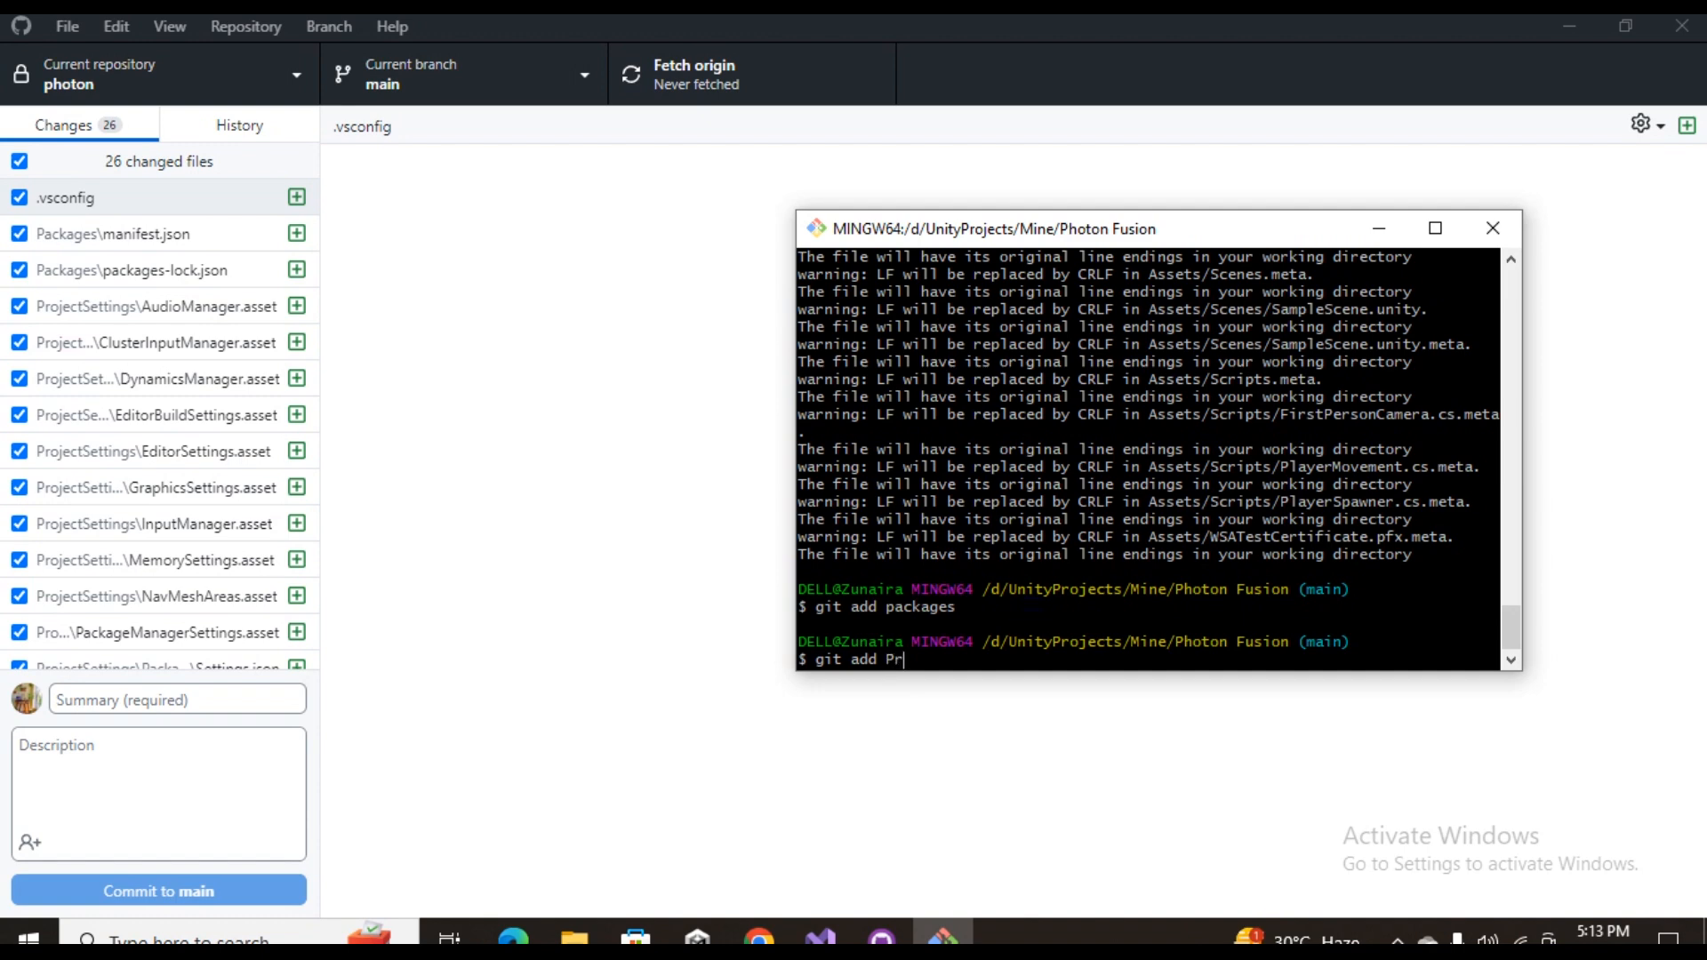
key(BackSpace)
text(Settings)
key(Return)
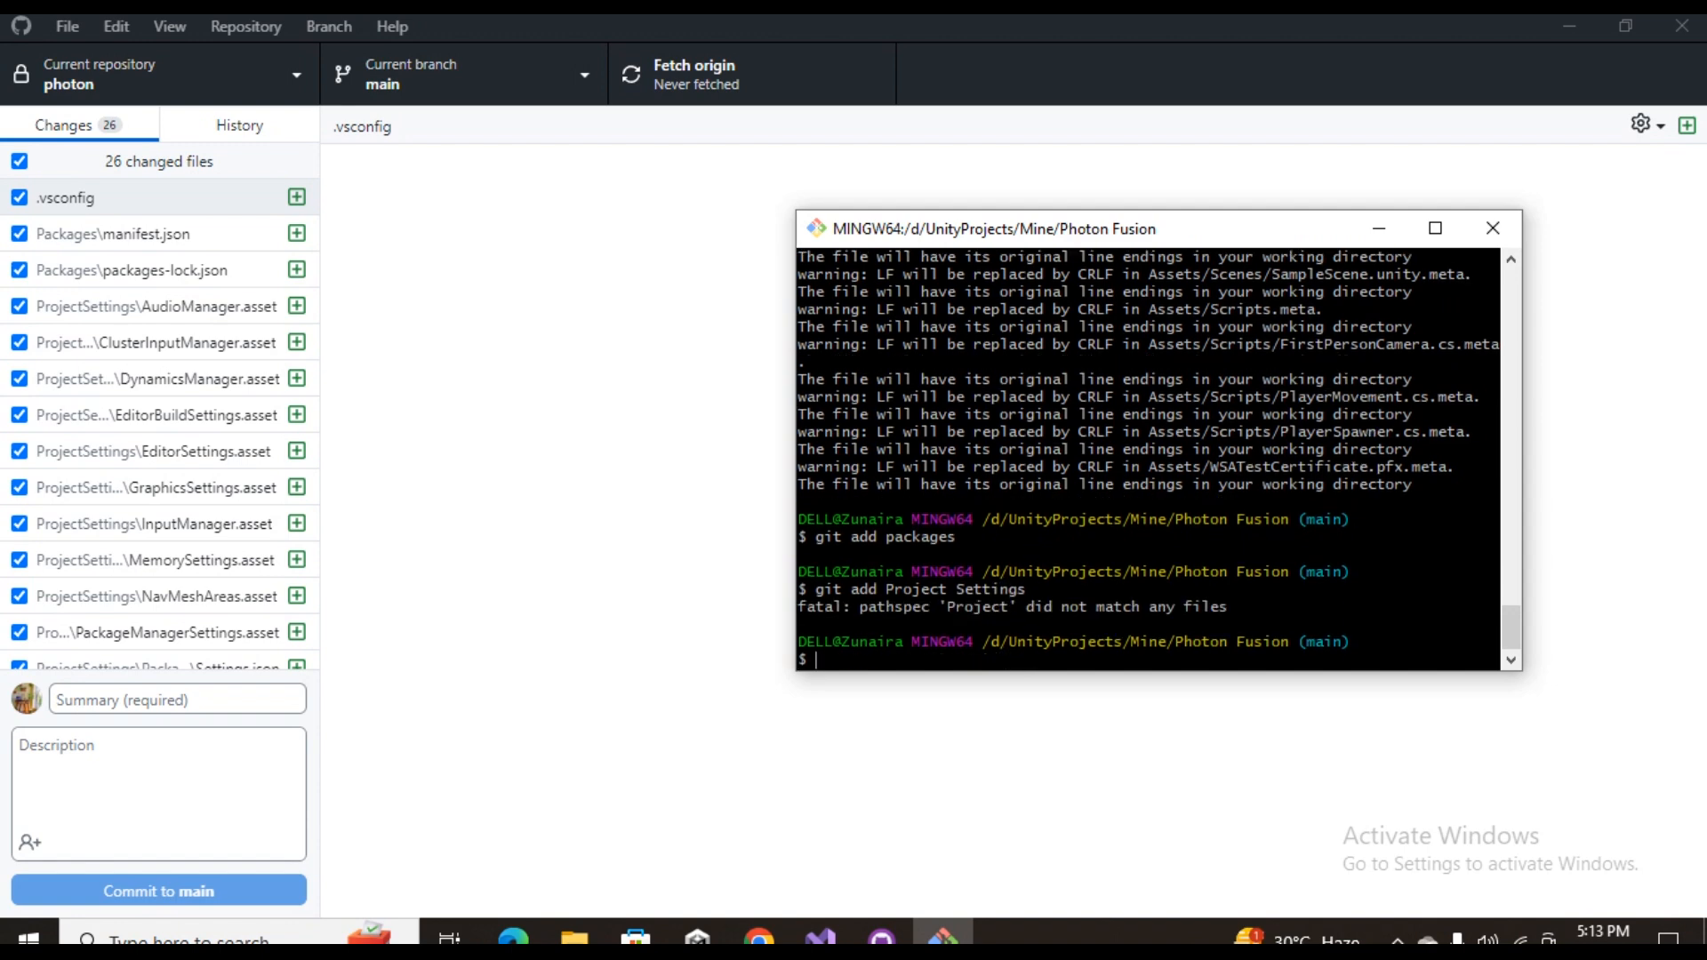
Check the folder name in GitHub Desktop's changed files, then stage it in Git Bash by running git add ProjectSettings
click(177, 416)
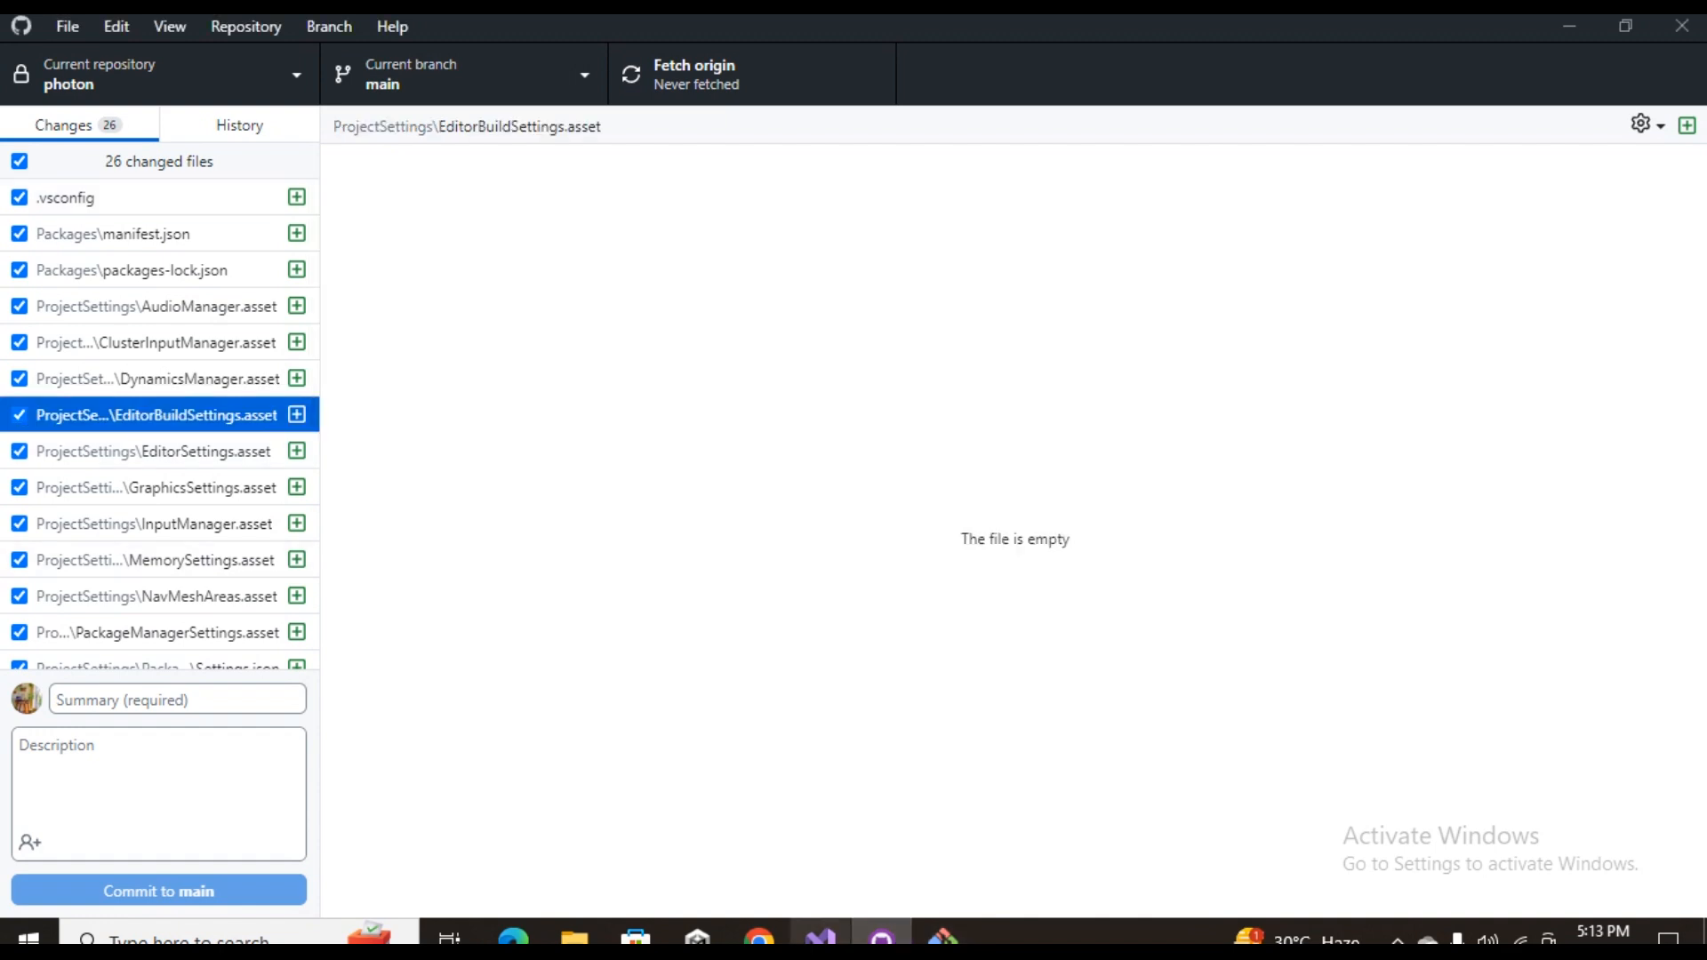
click(942, 936)
key(Up)
key(Left)
key(Left)
key(Left)
key(Left)
key(Left)
key(BackSpace)
key(Return)
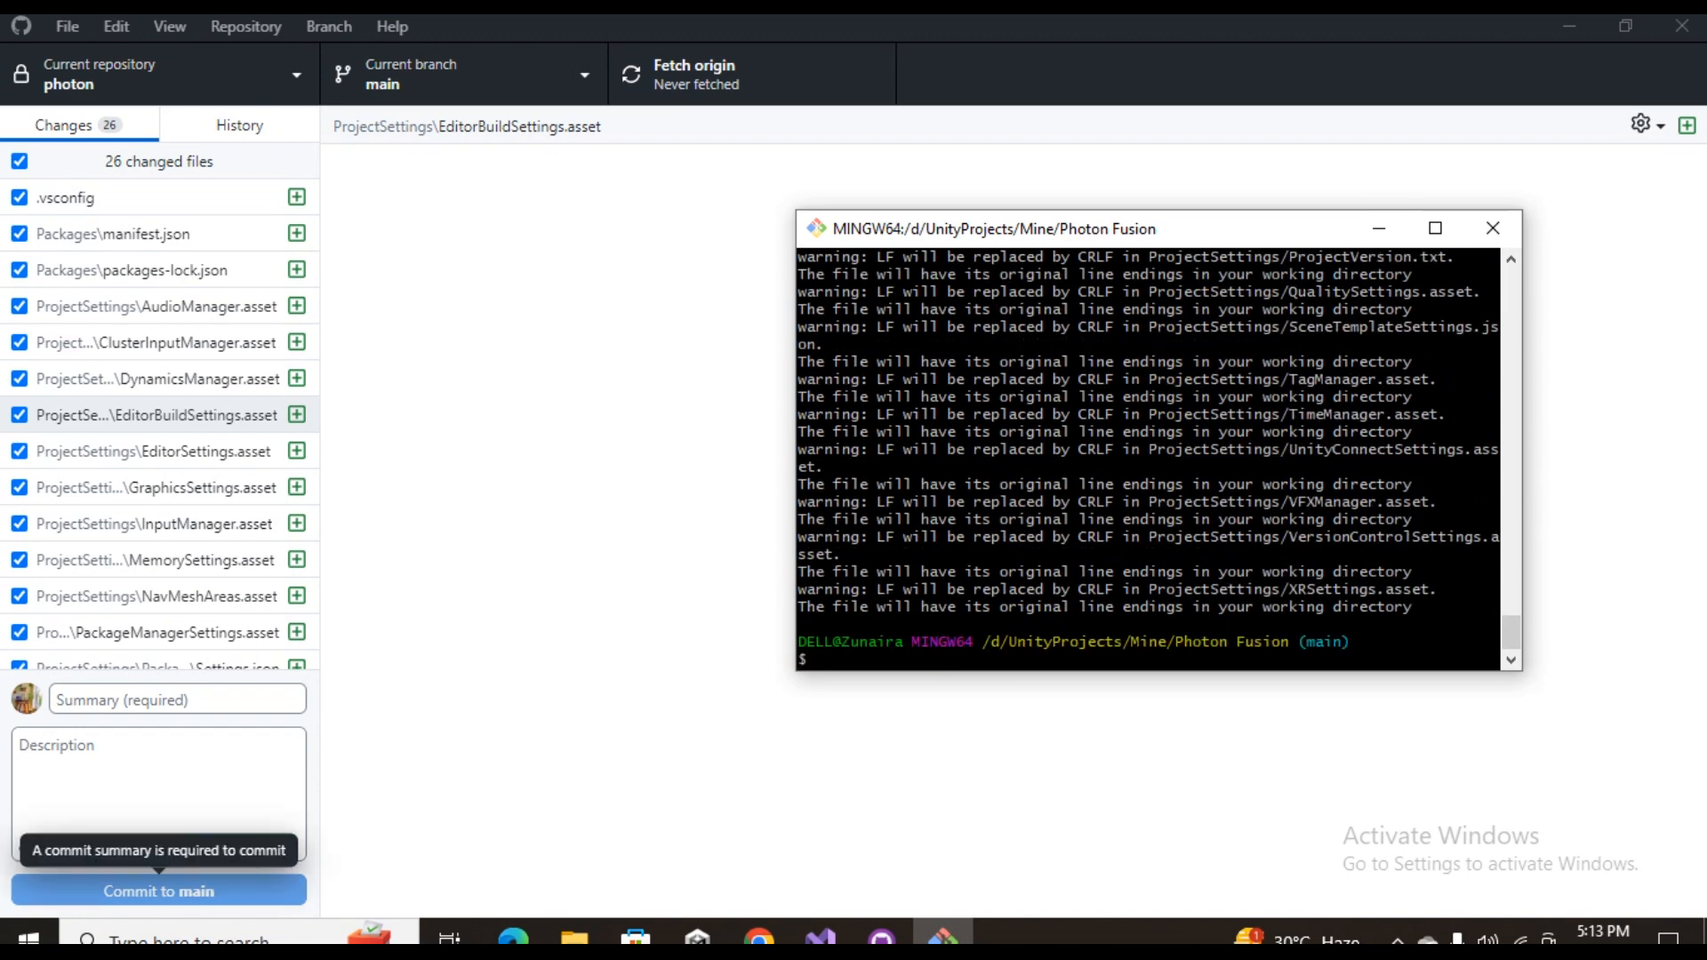
Return to GitHub Desktop, commit the changes to main with the summary "Settings" and push them to origin
click(159, 891)
click(177, 700)
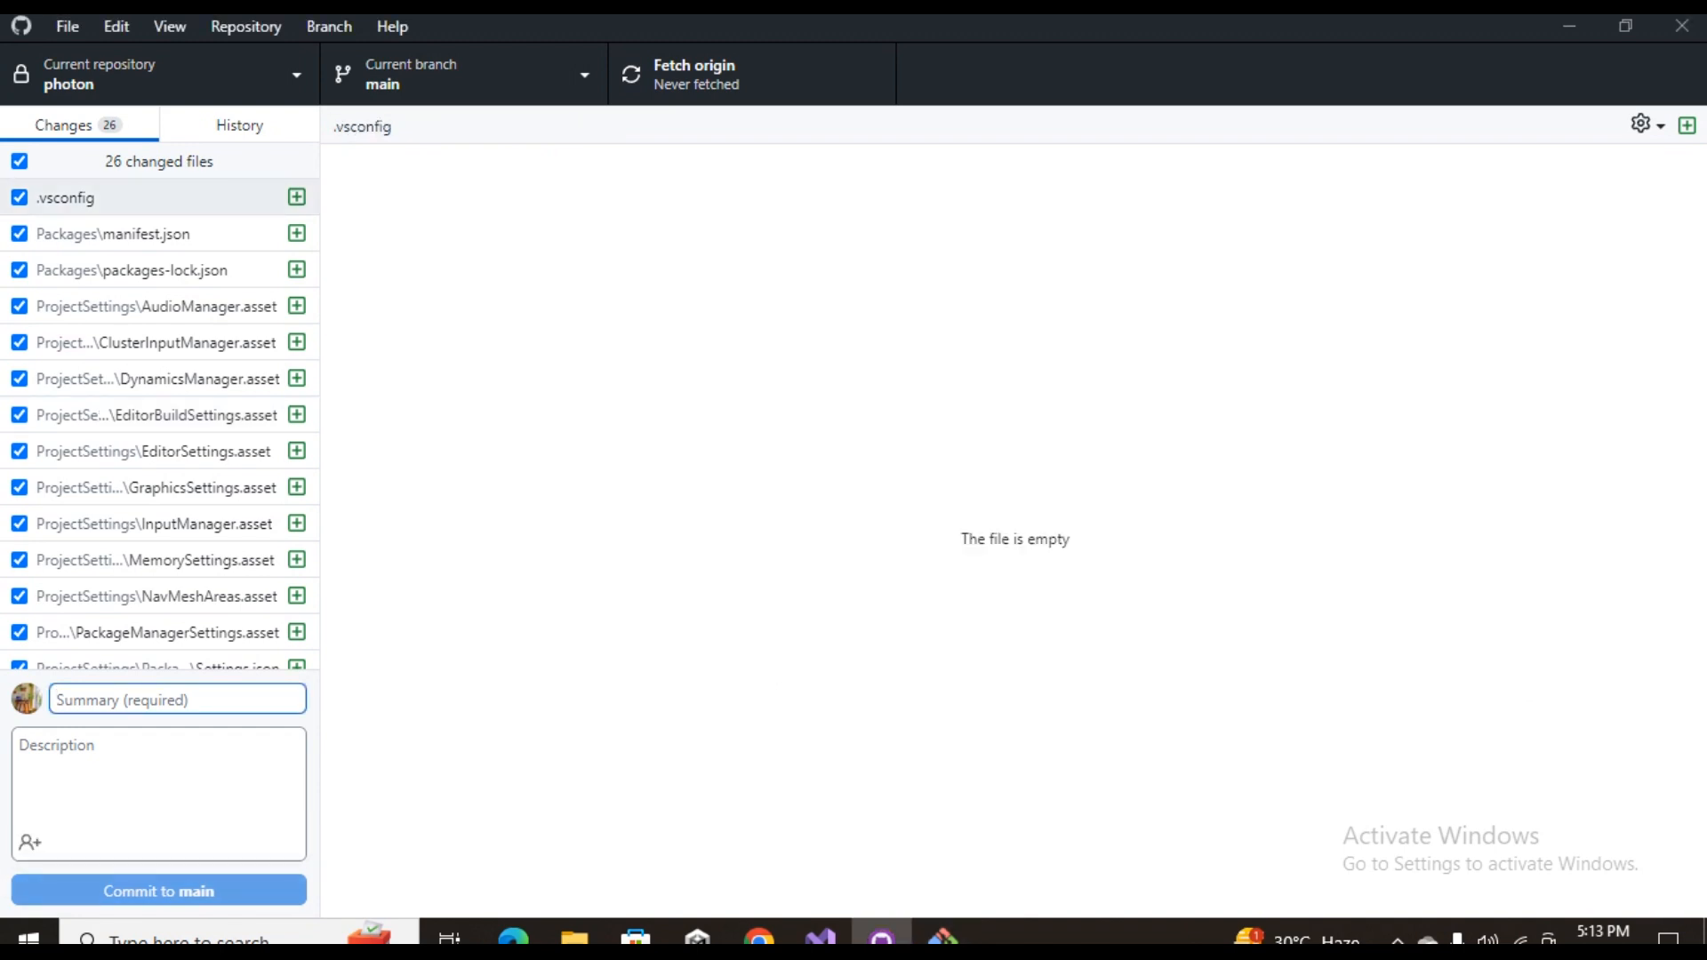
text(Settings)
key(ctrl+Return)
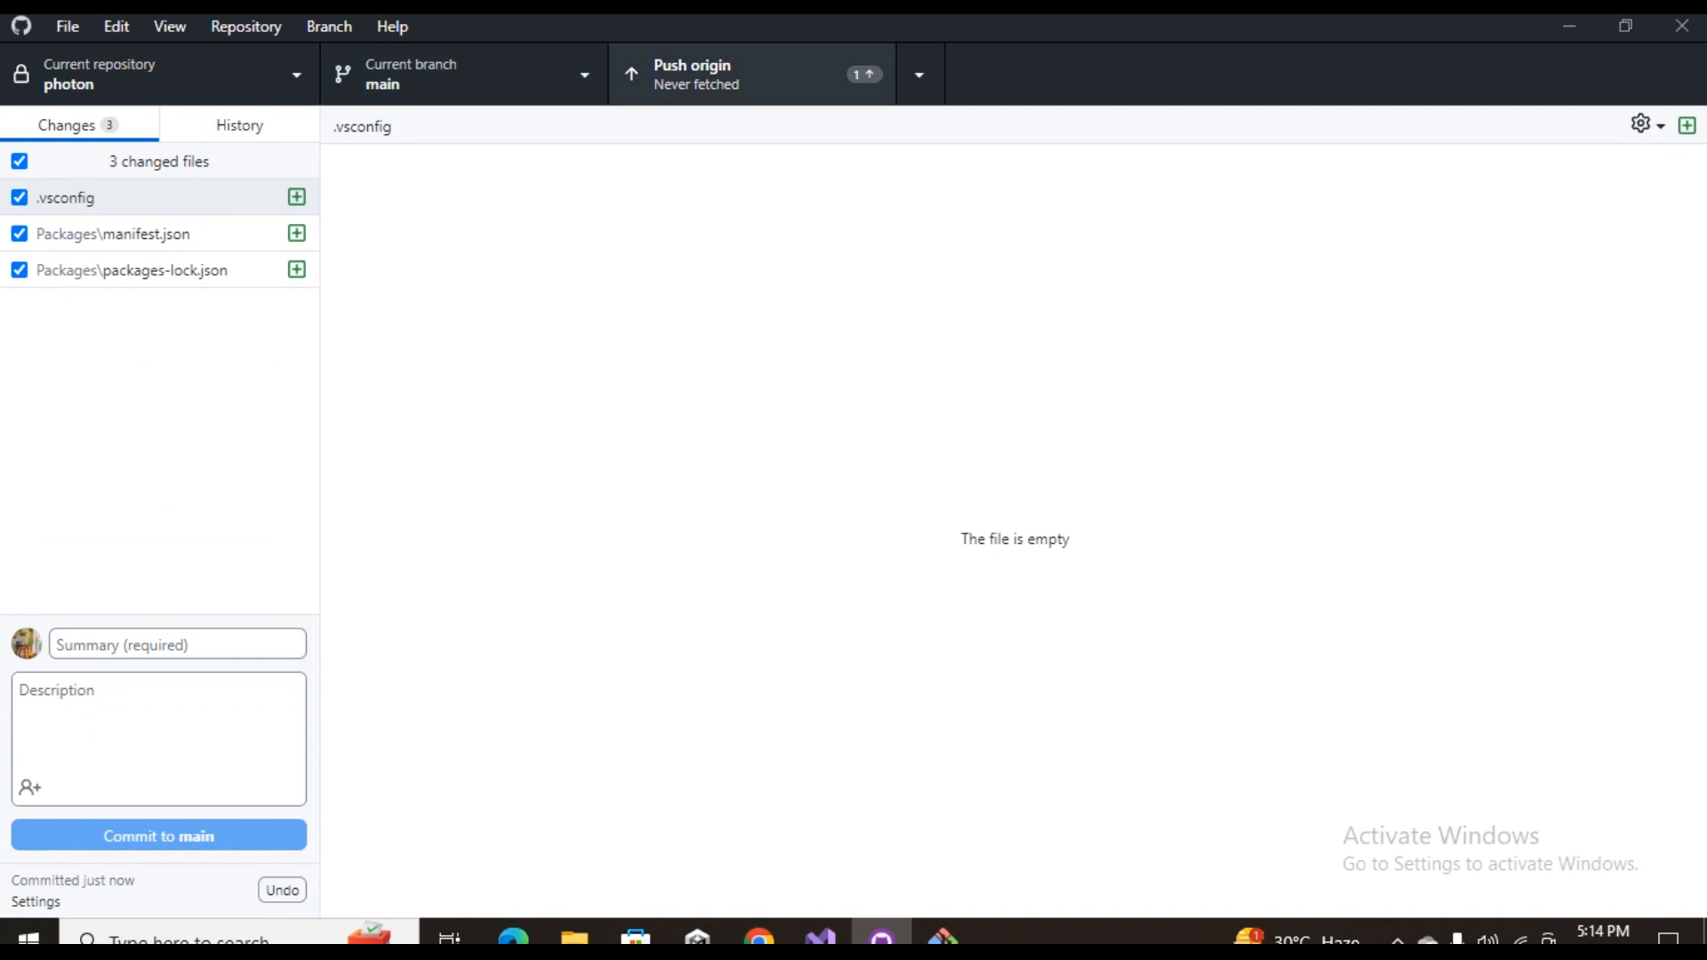
click(752, 74)
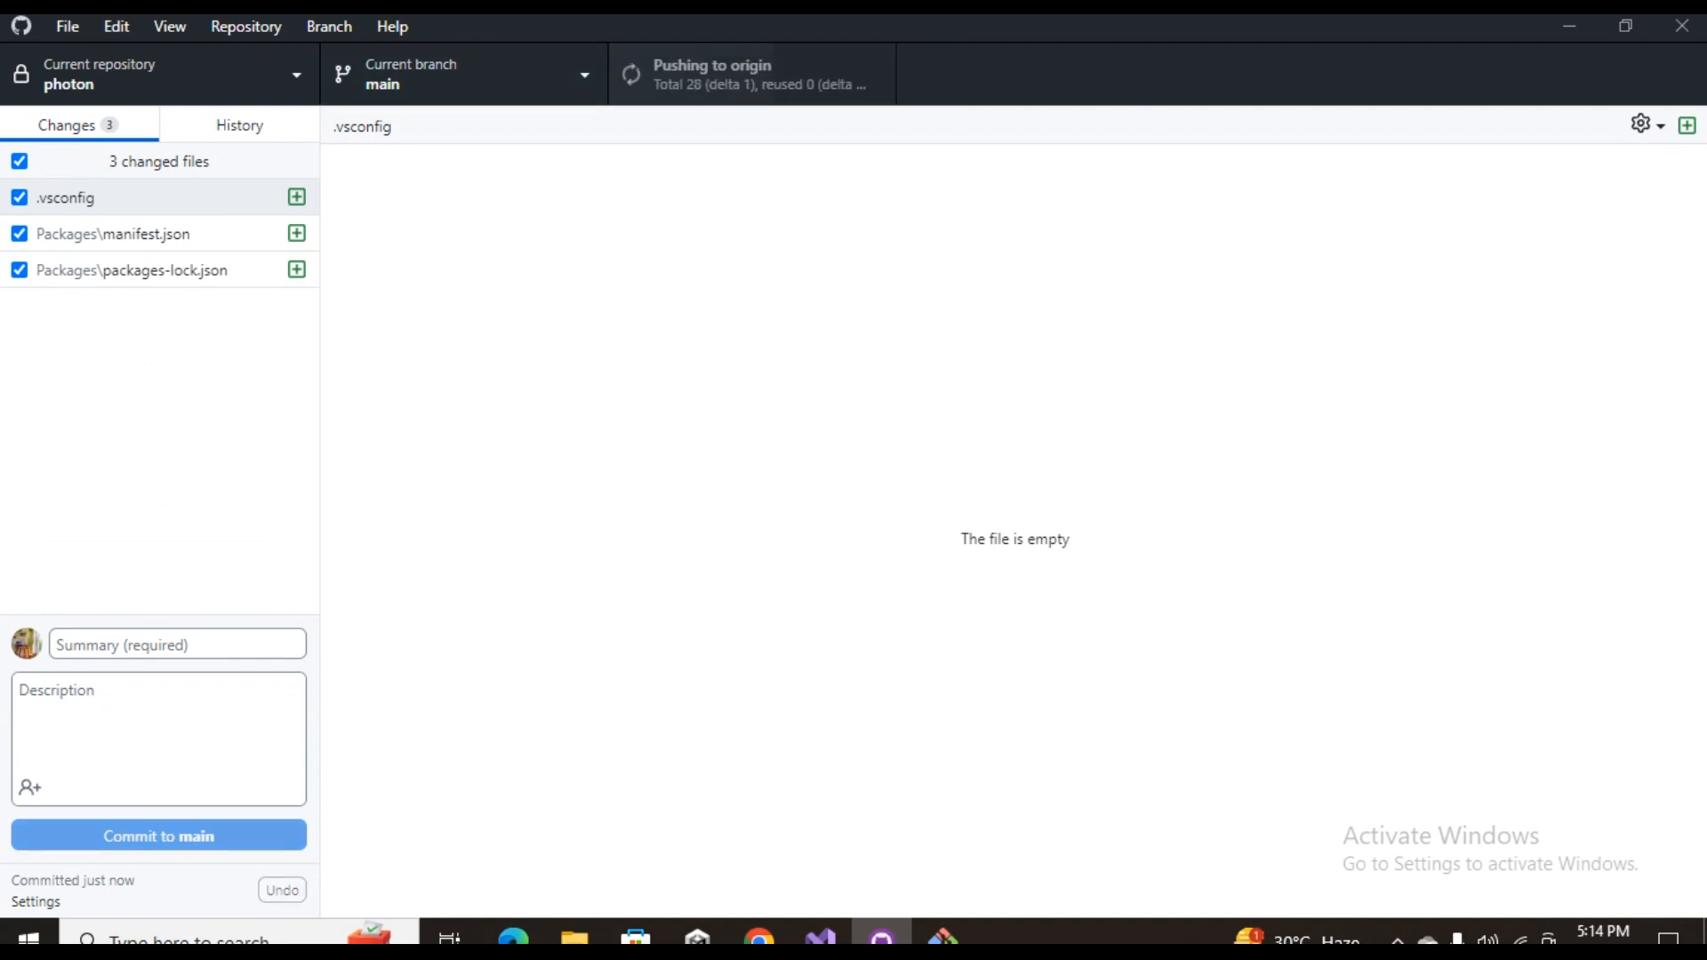
Review the remaining changed files and stage the config file in Git Bash by running git add .vsconfig
mouse_move(942, 935)
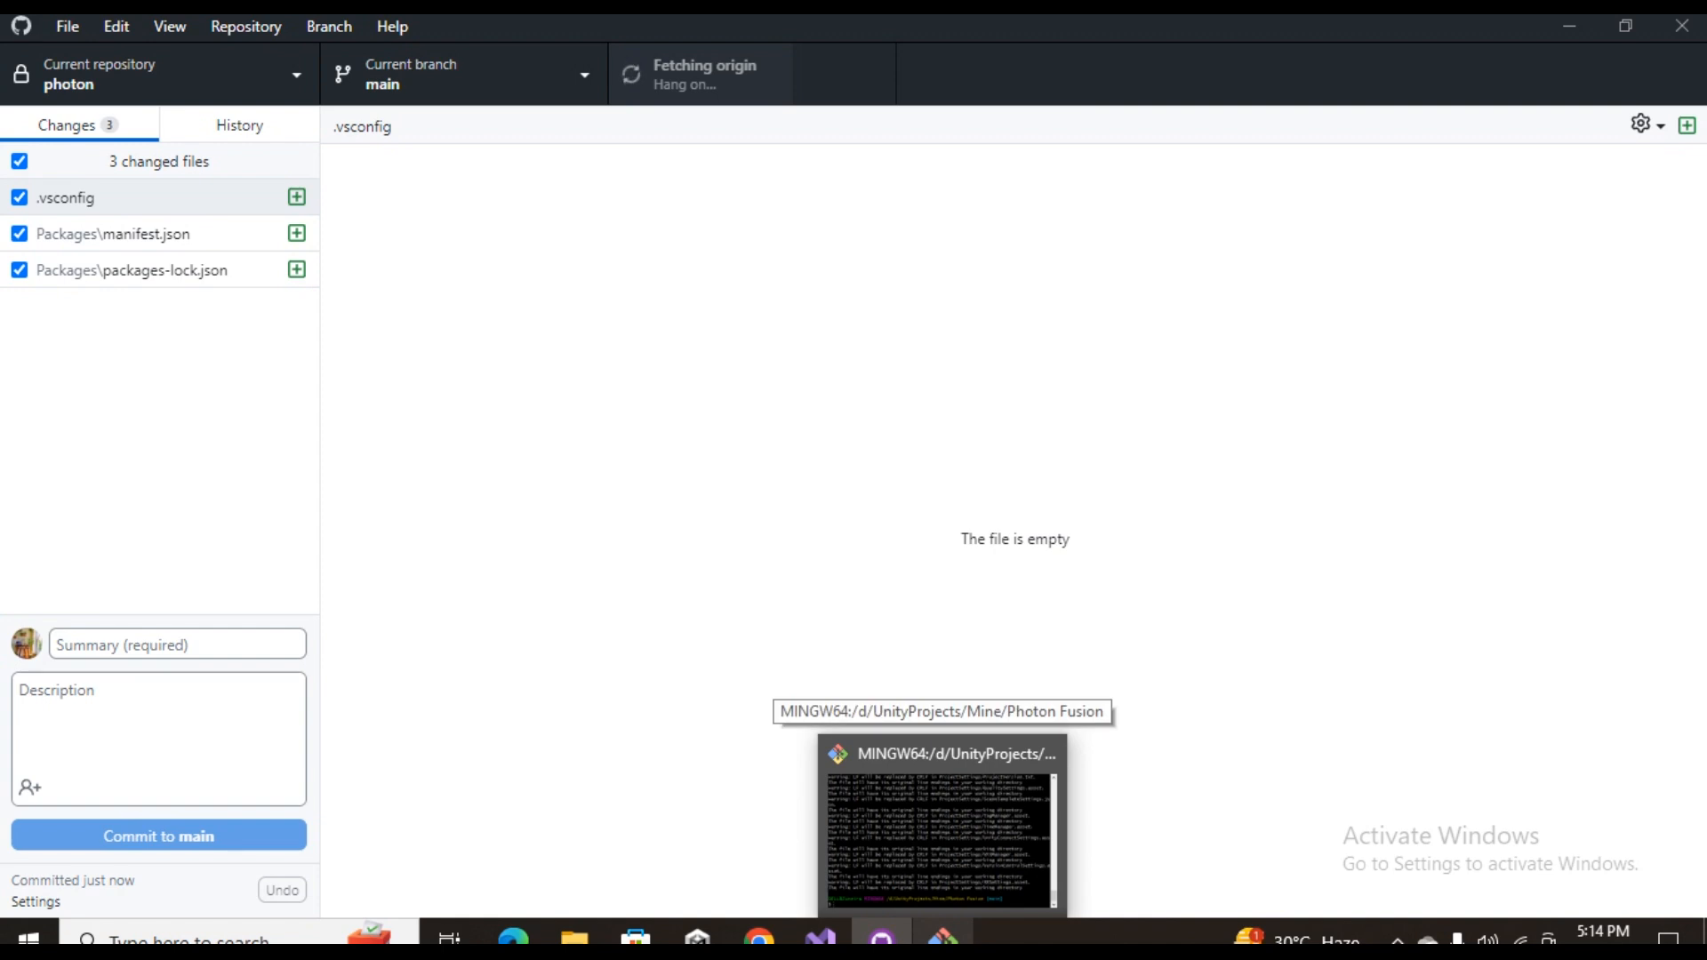
click(942, 935)
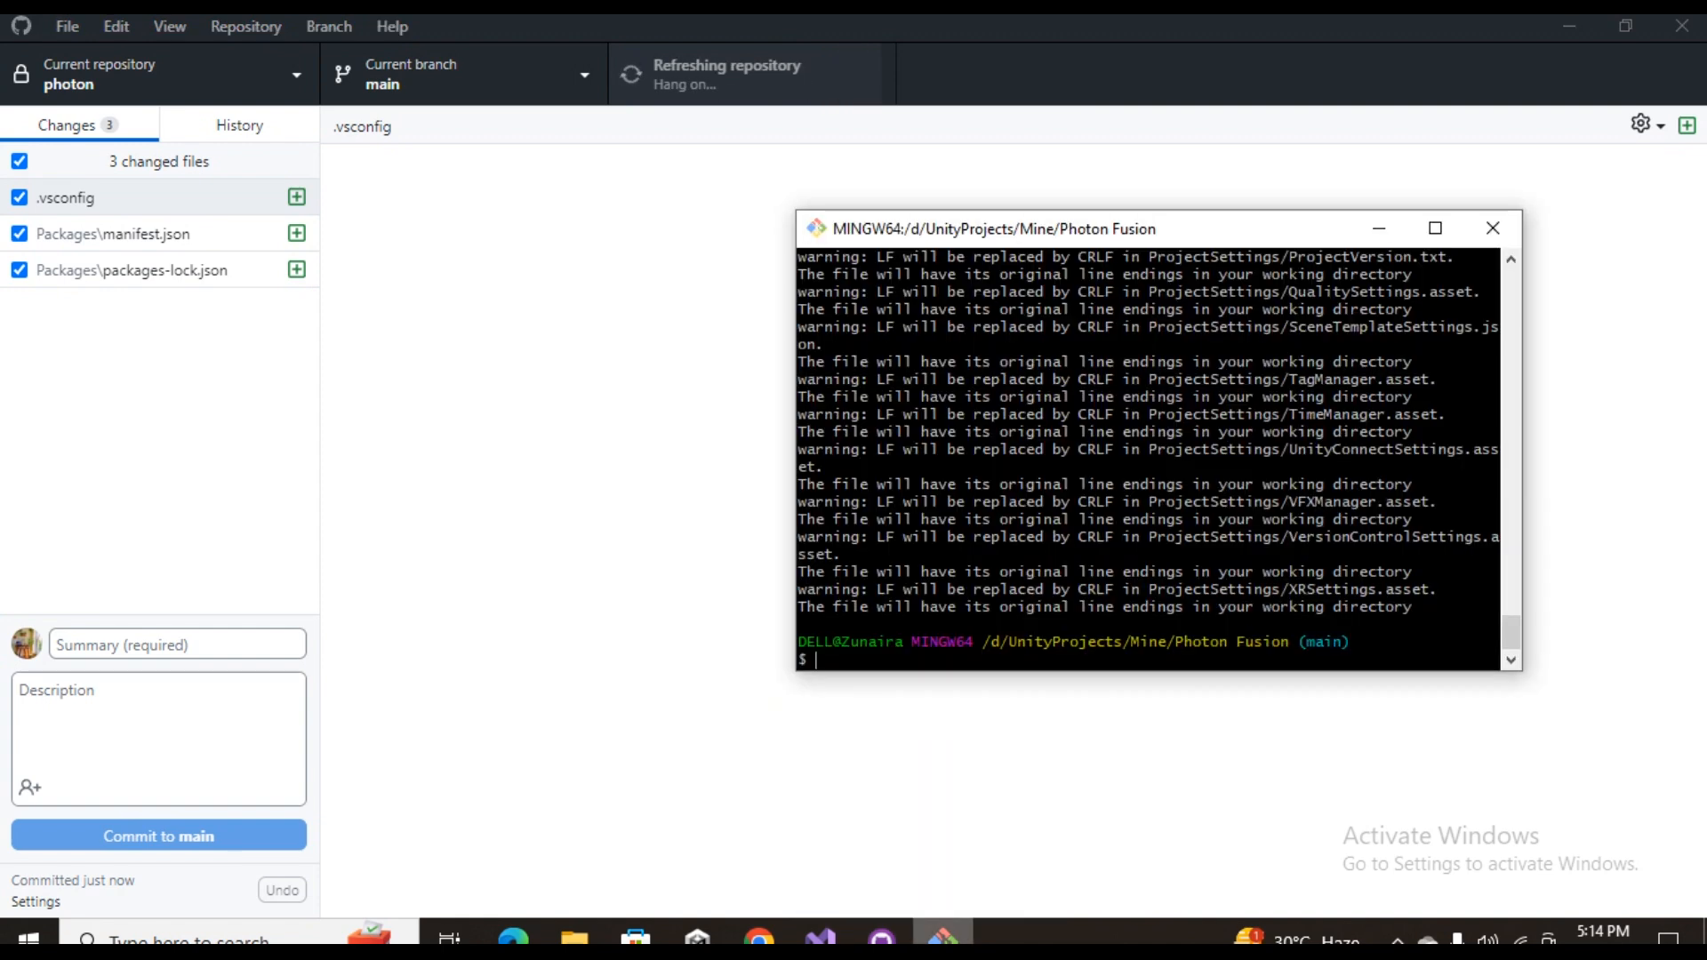
text(git add)
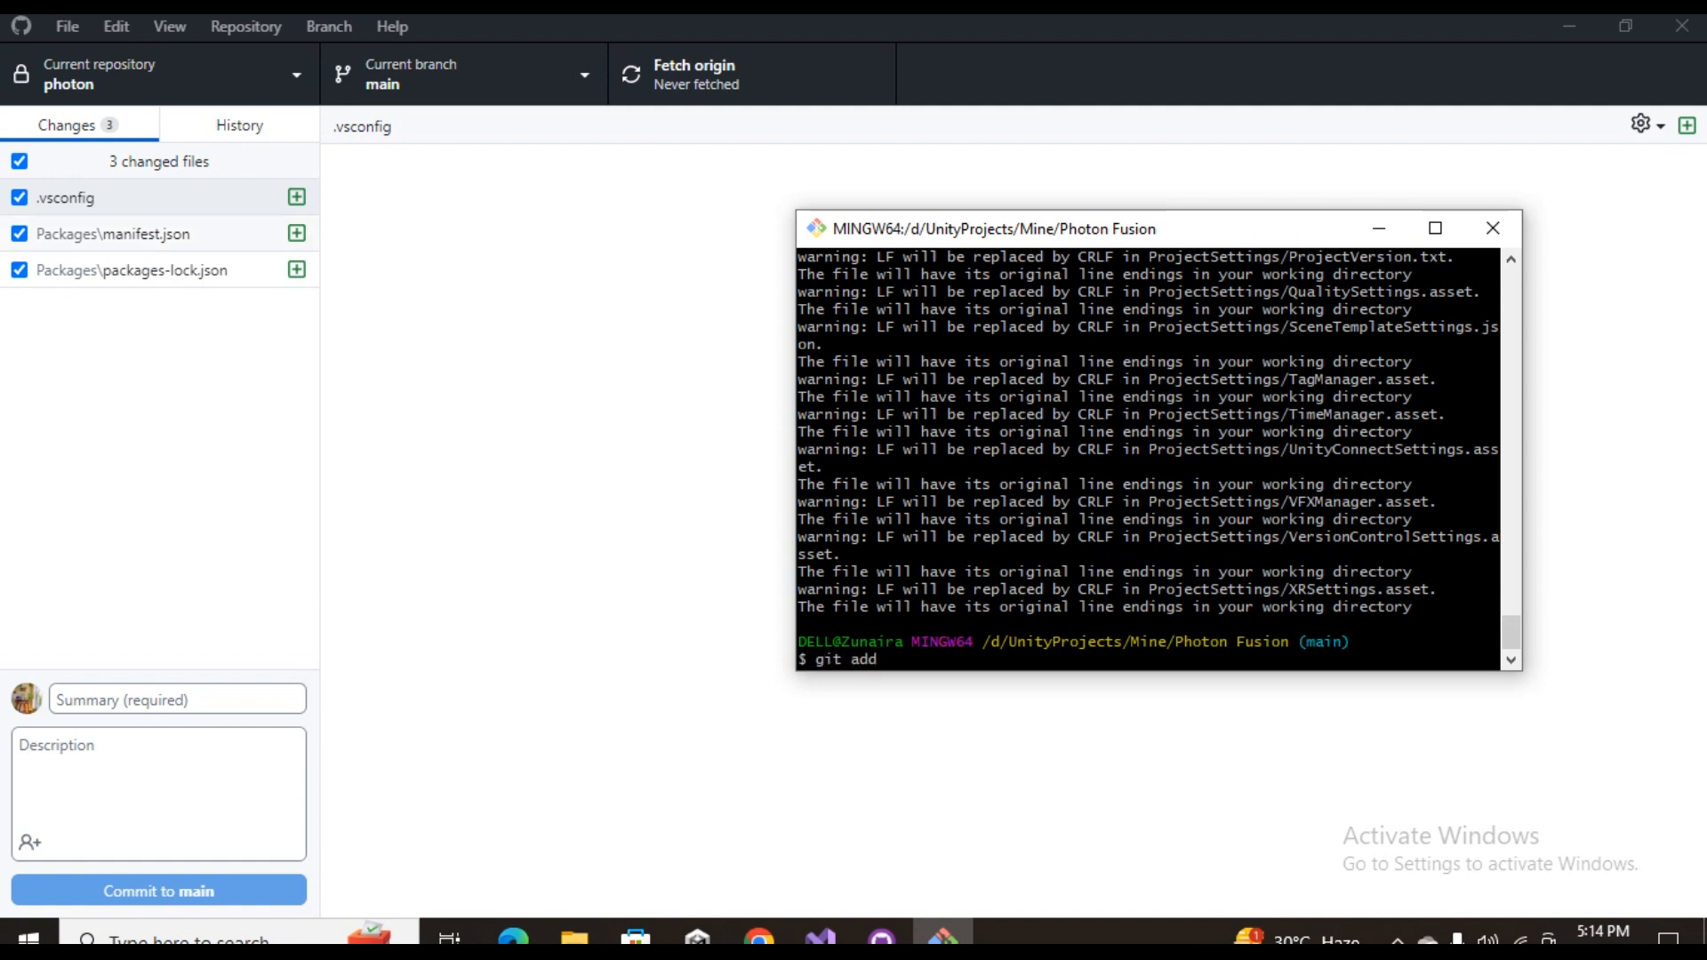
key(alt+Tab)
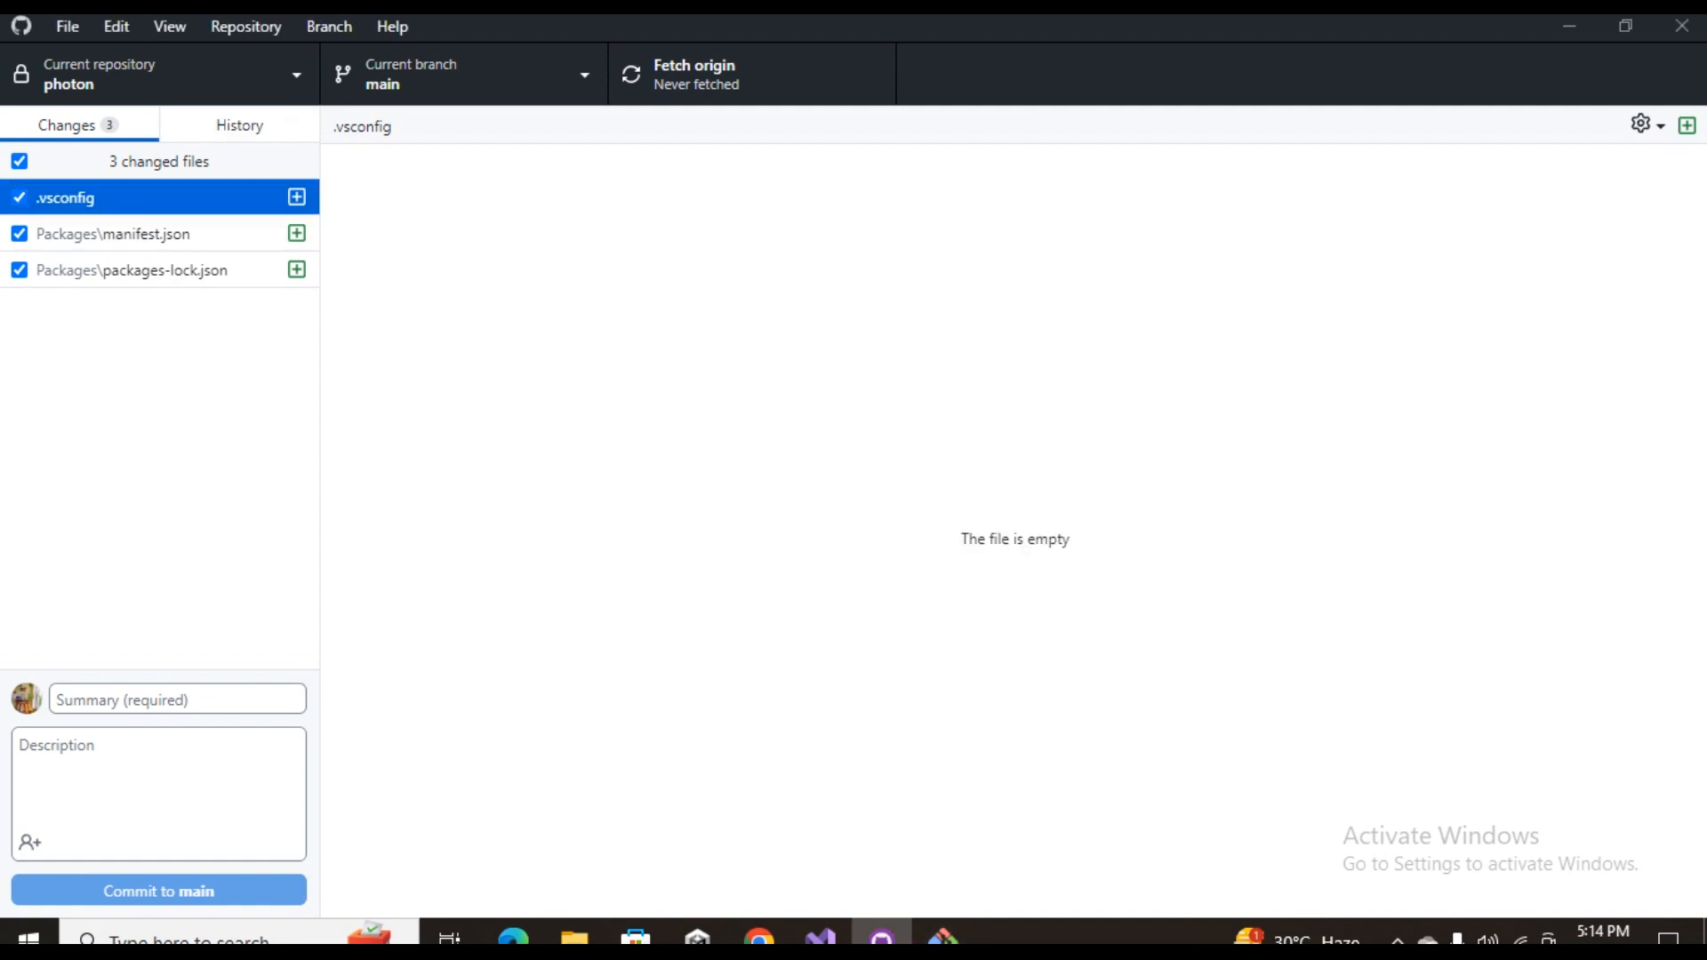
click(160, 234)
click(160, 270)
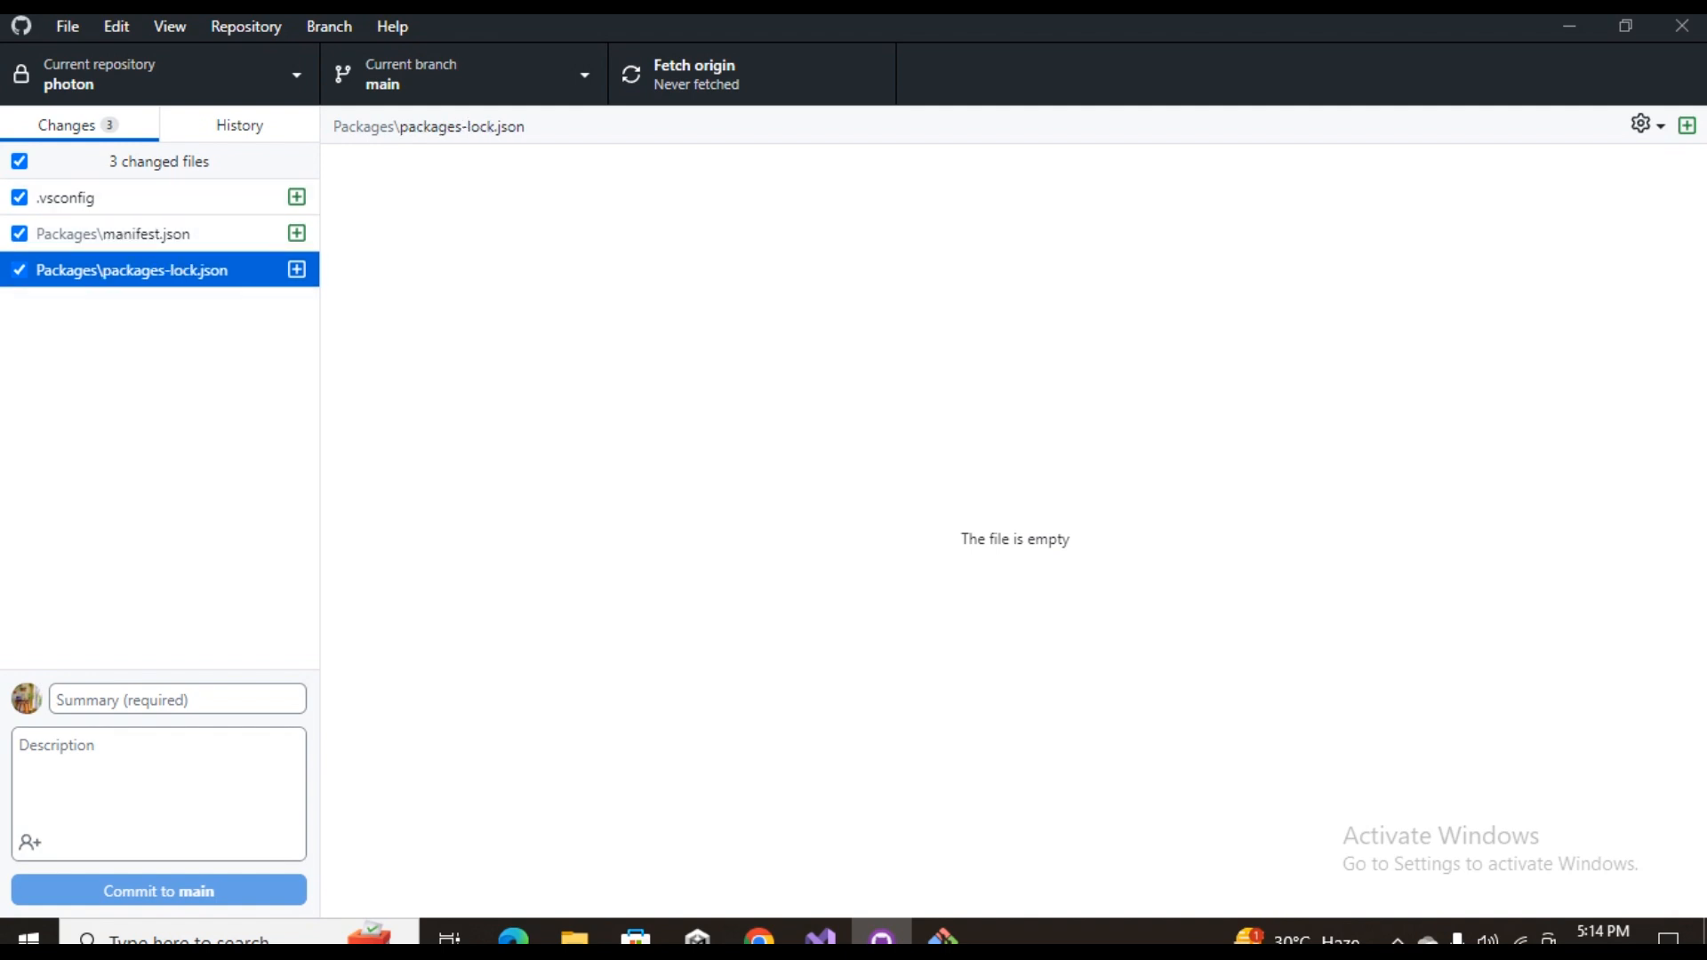
click(944, 938)
text(git add.vsd)
text(c)
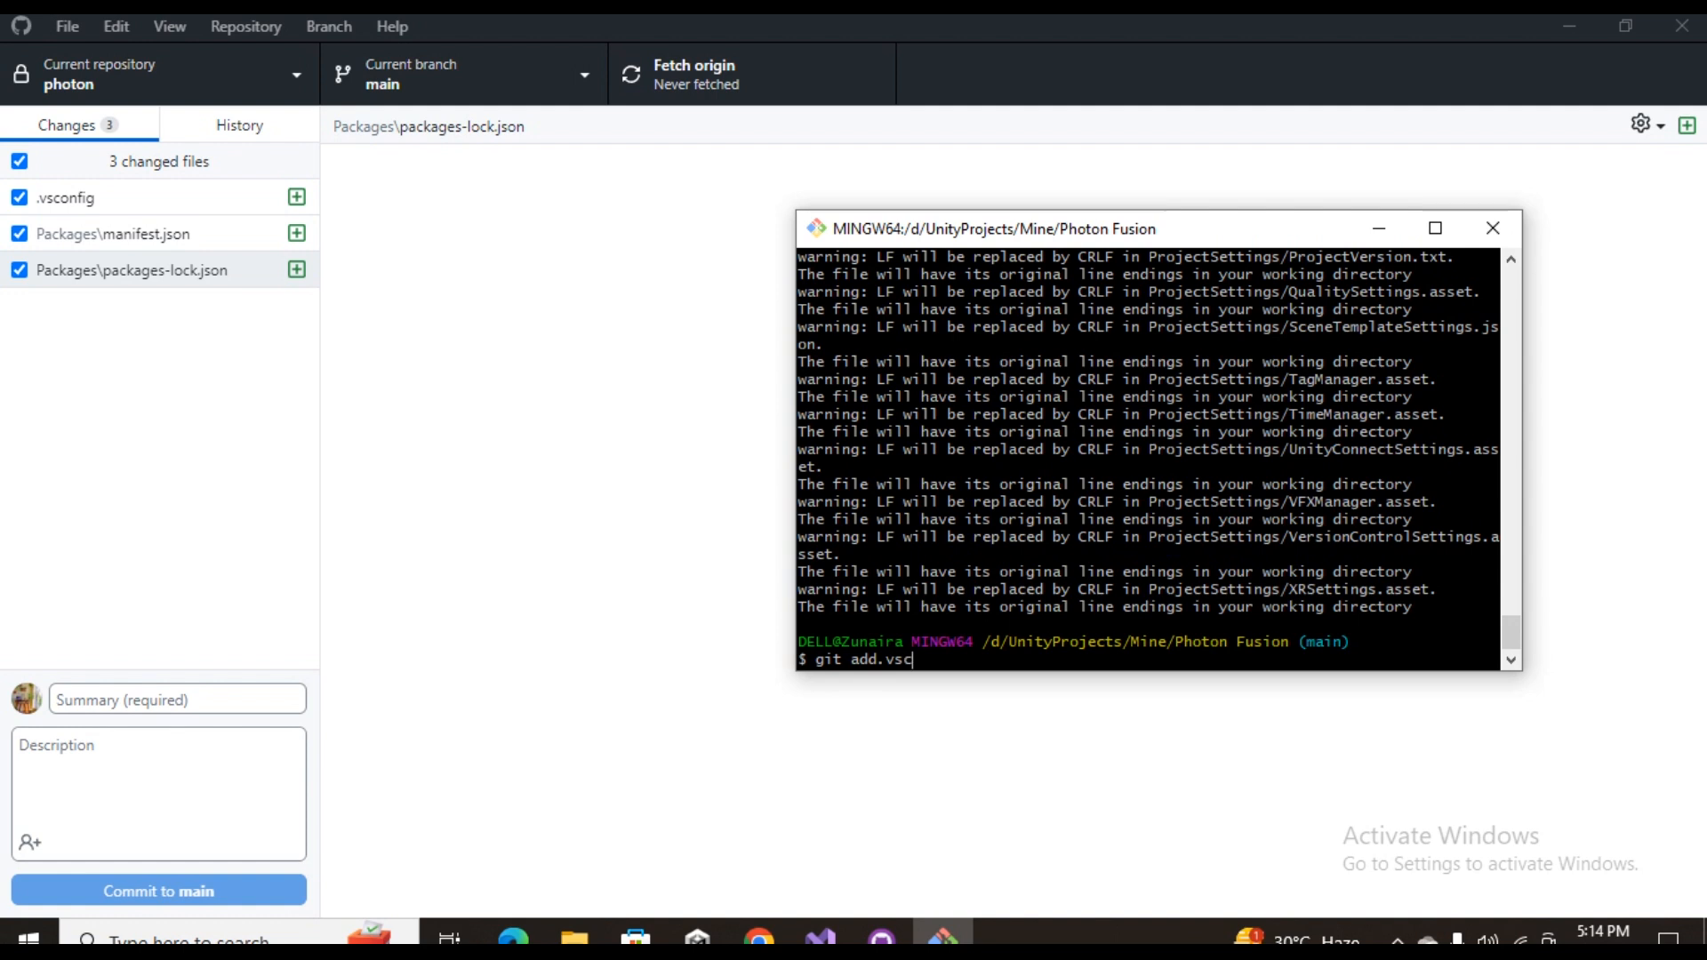
text(onfig)
key(Return)
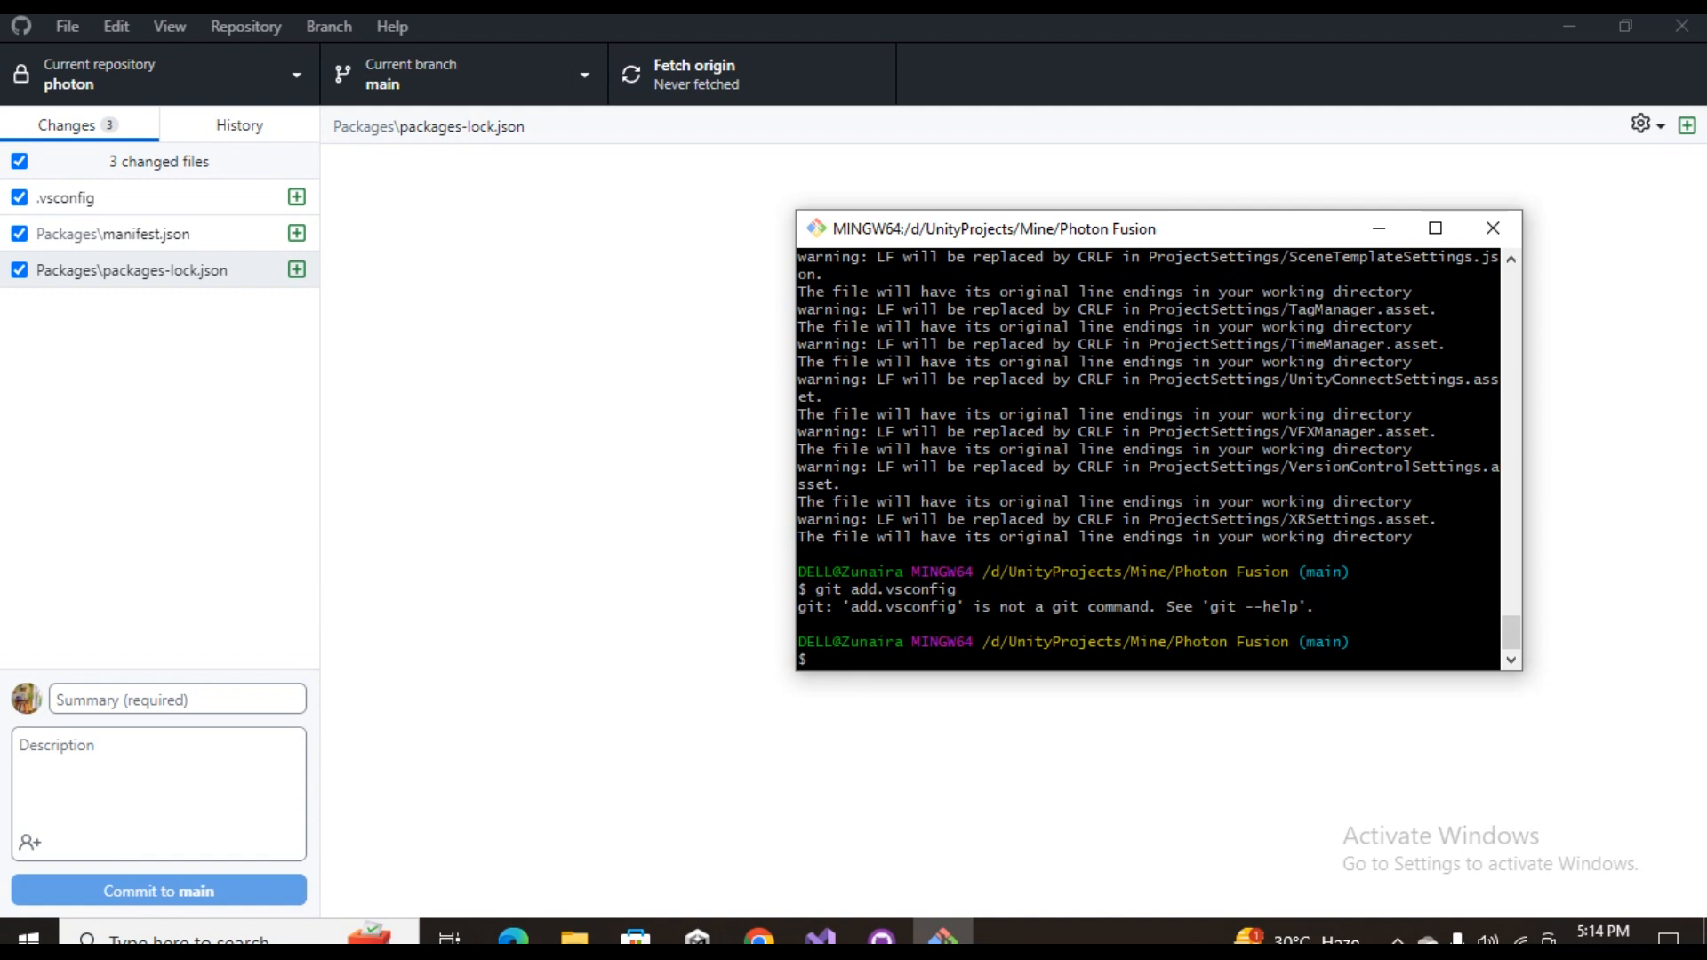
key(Up)
key(Return)
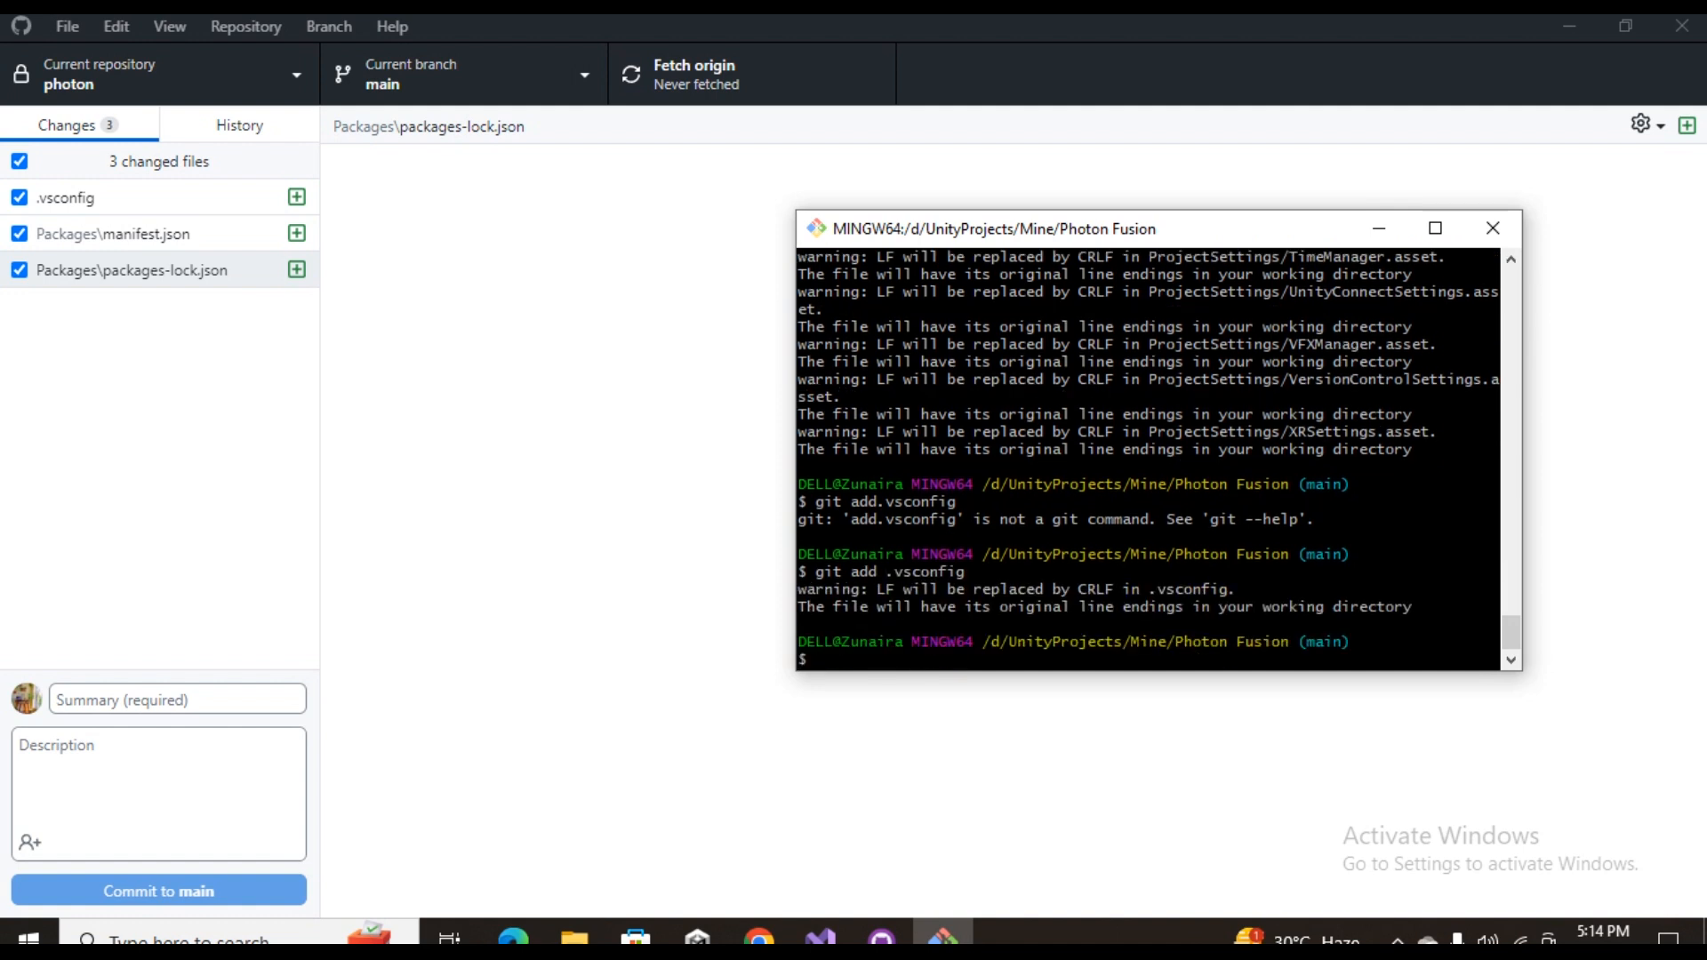
Return to GitHub Desktop, commit the config file to main with the summary "configfile" and push it to origin
click(176, 699)
text(conn)
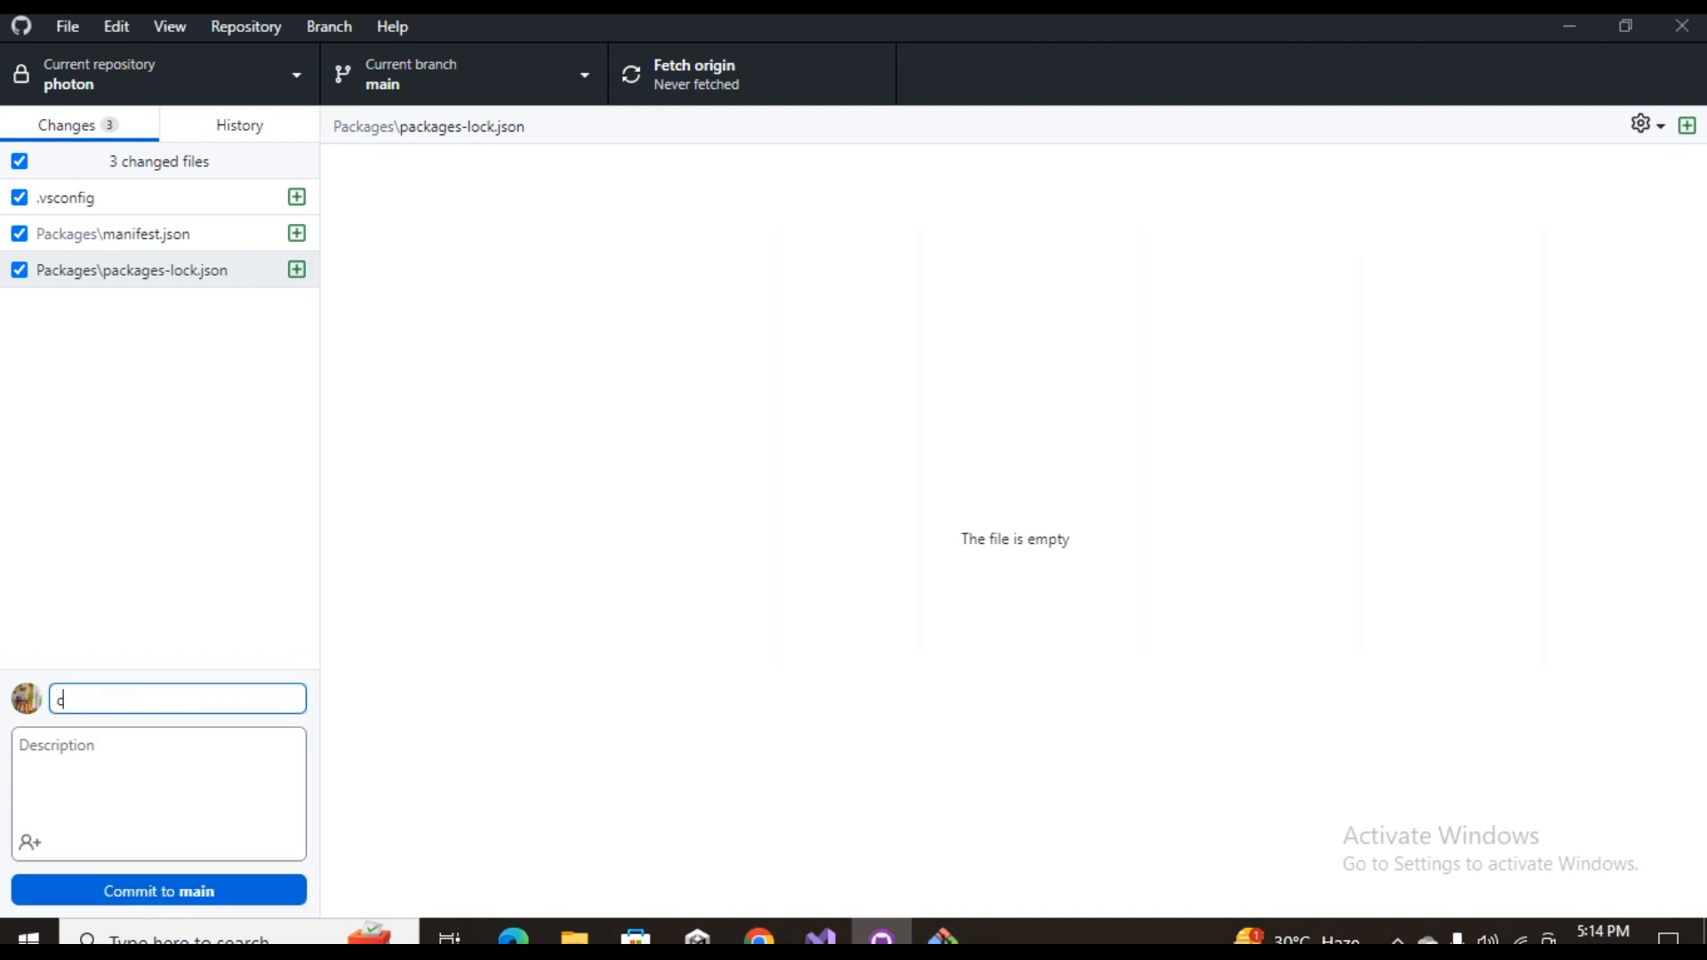
key(BackSpace)
text(figfile)
key(ctrl+Return)
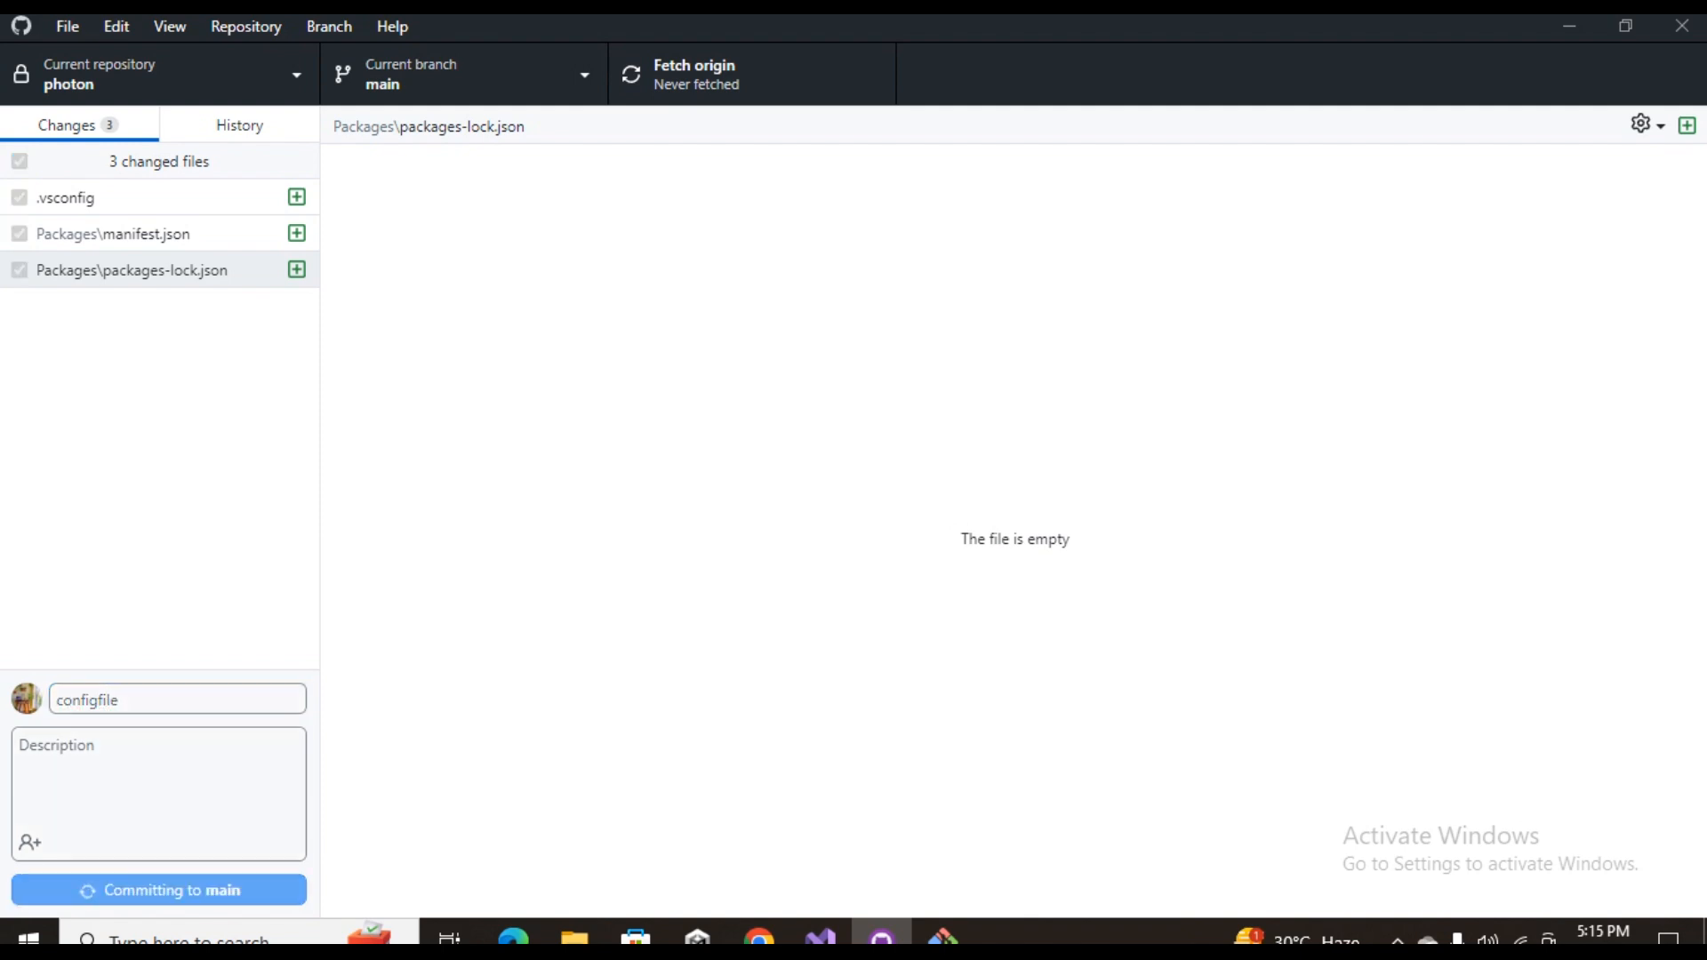
key(ctrl+p)
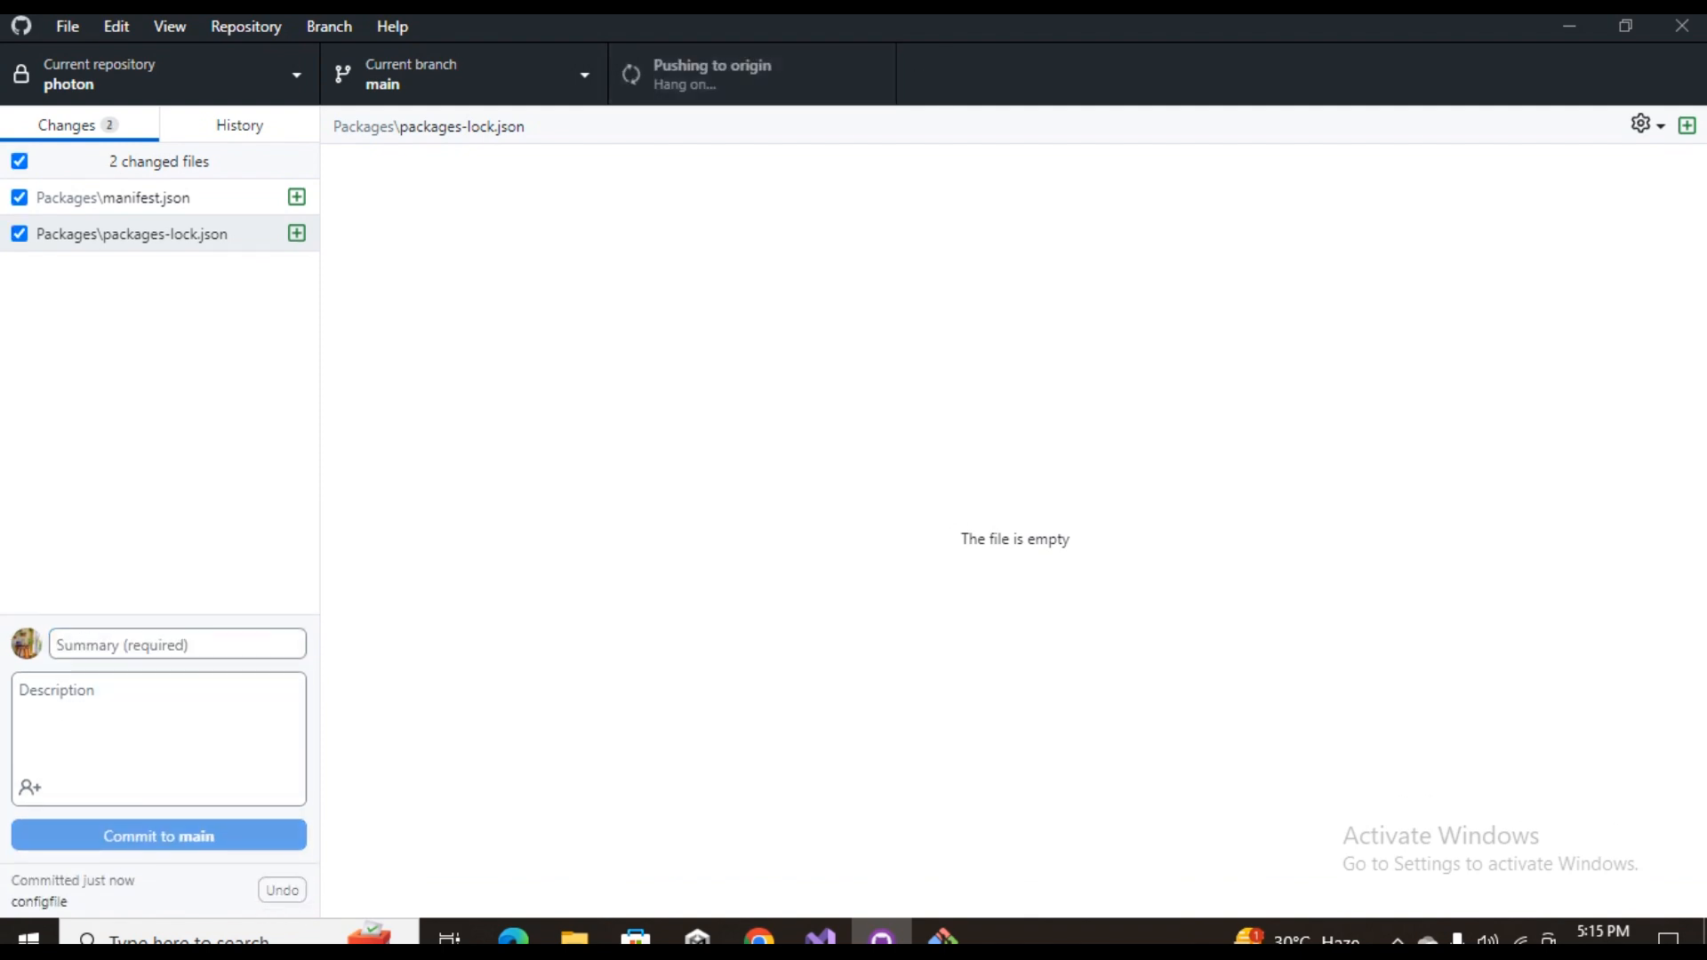
Switch to Git Bash and stage the Packages folder by running git add Packages
click(942, 938)
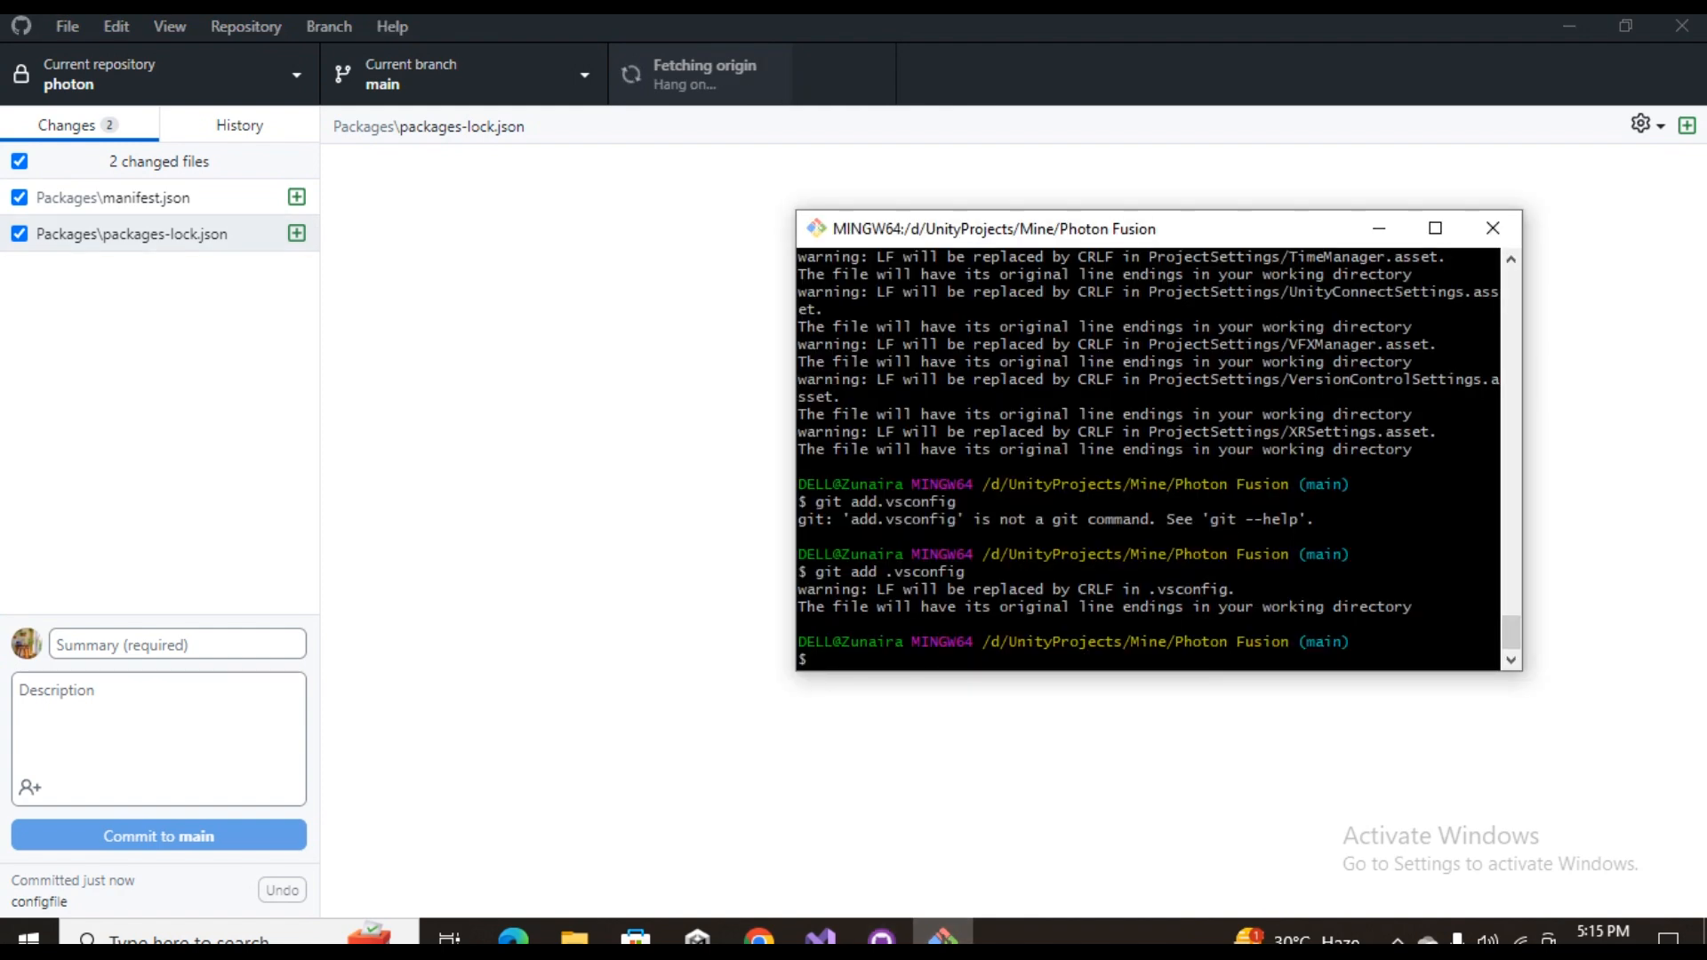
text(gitr)
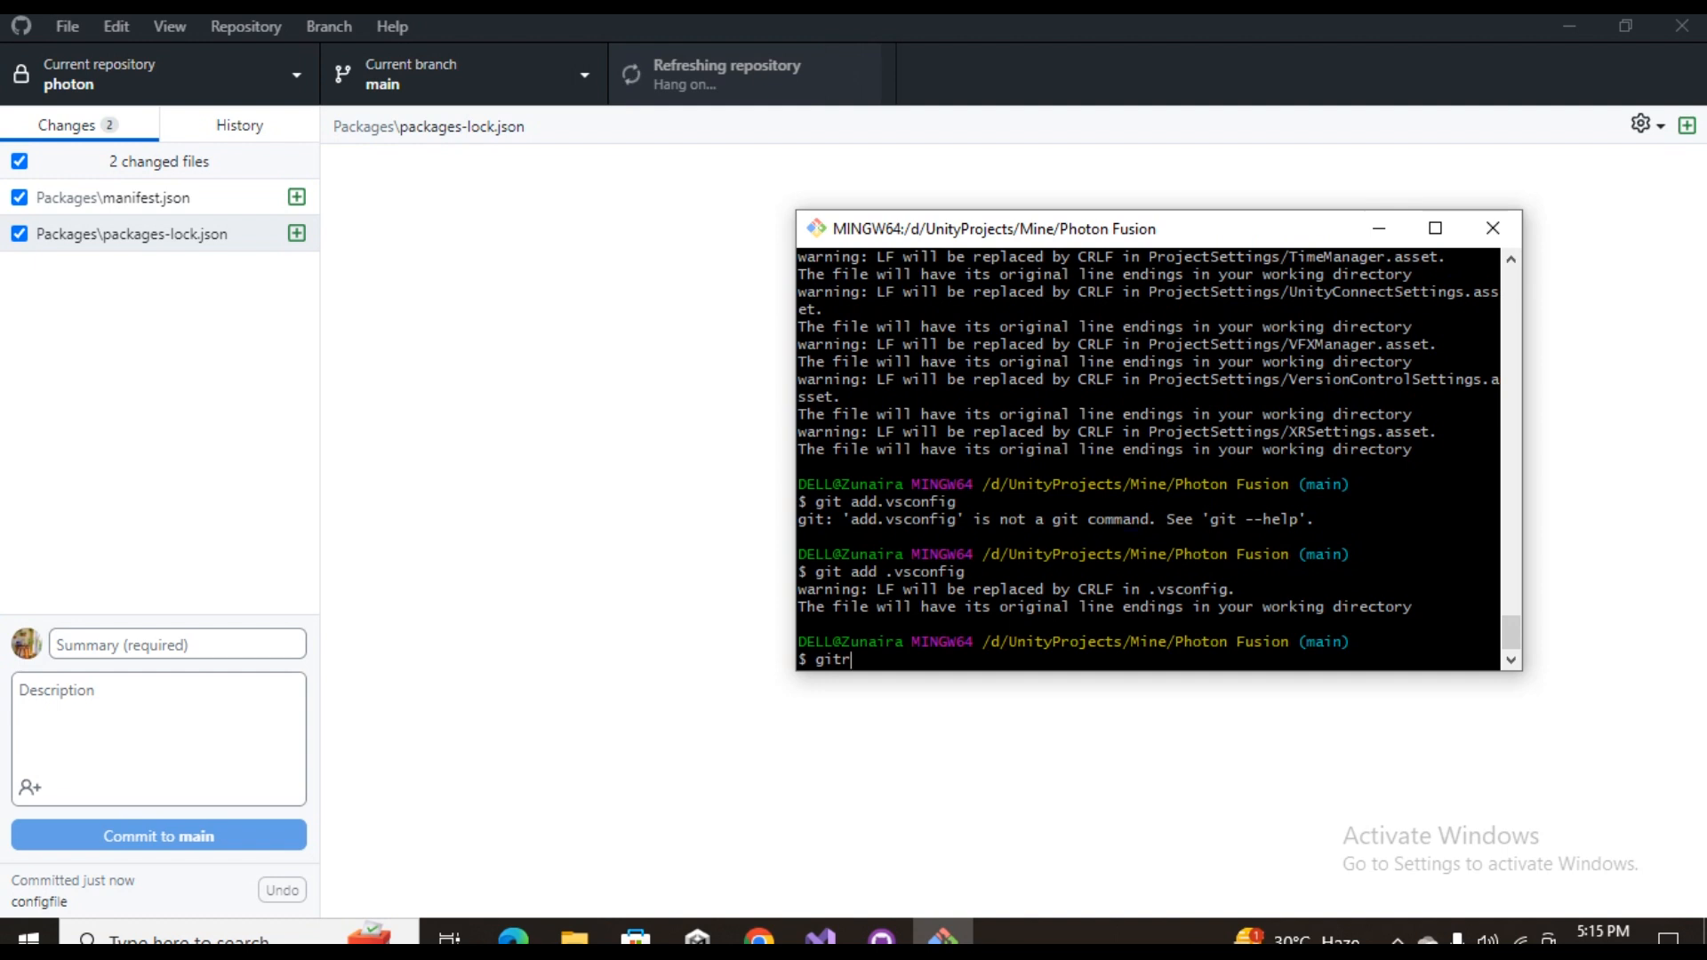
key(BackSpace)
text(add )
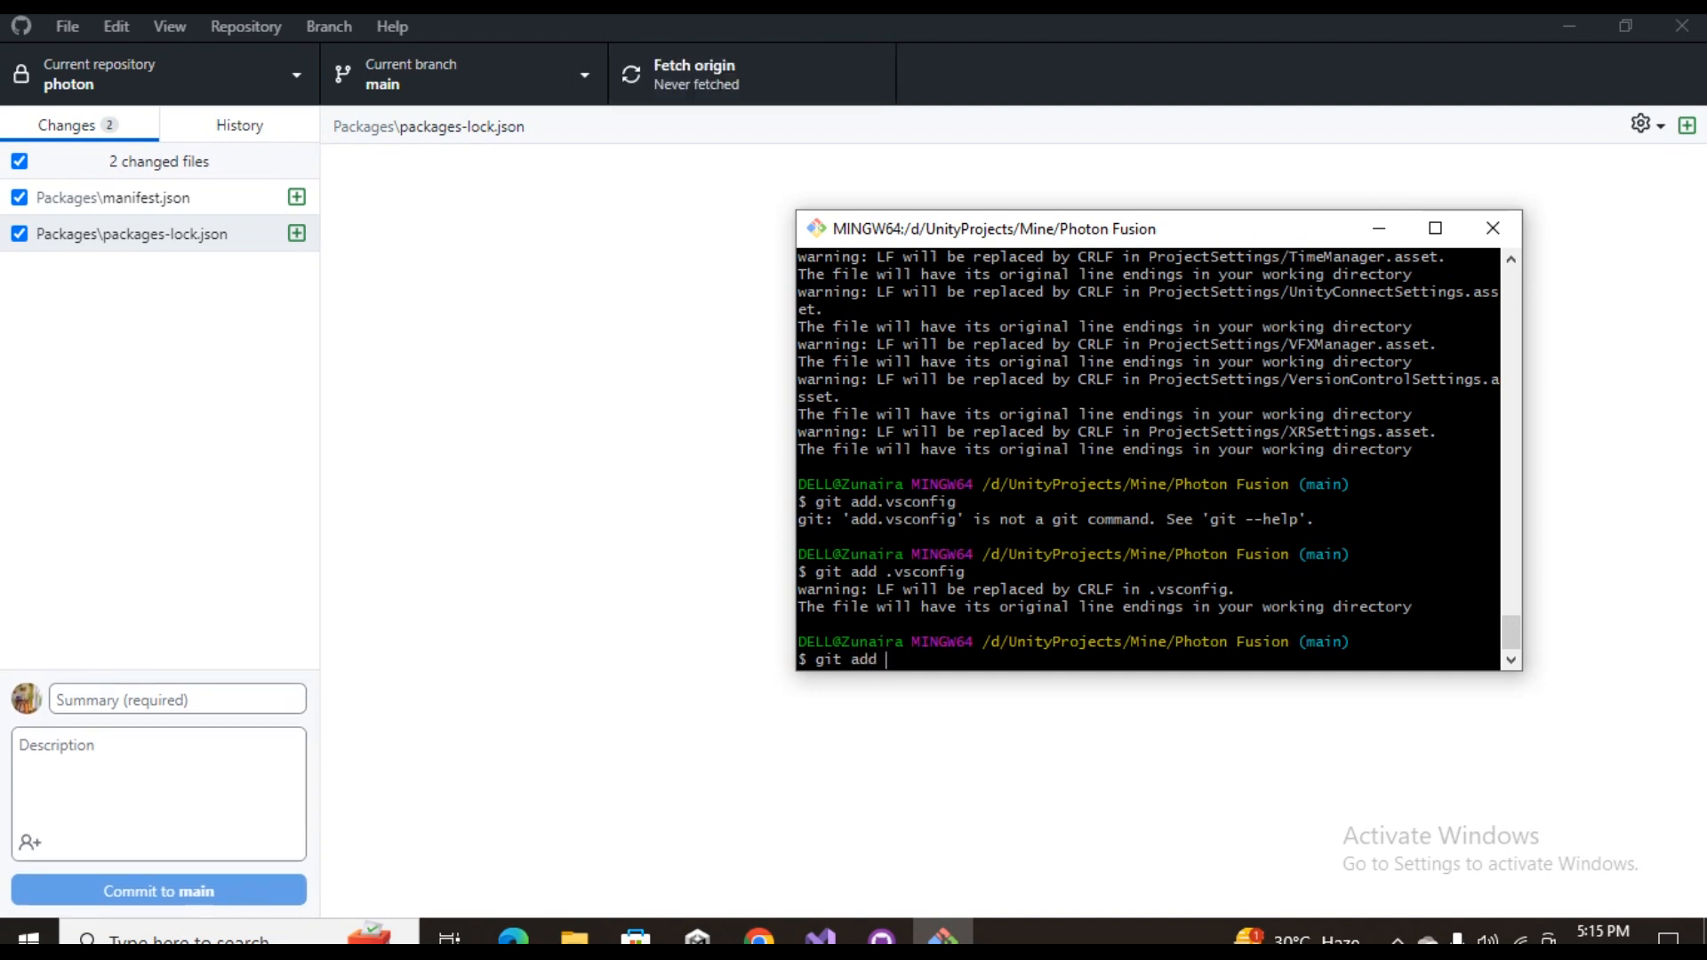
text(Packages)
key(Return)
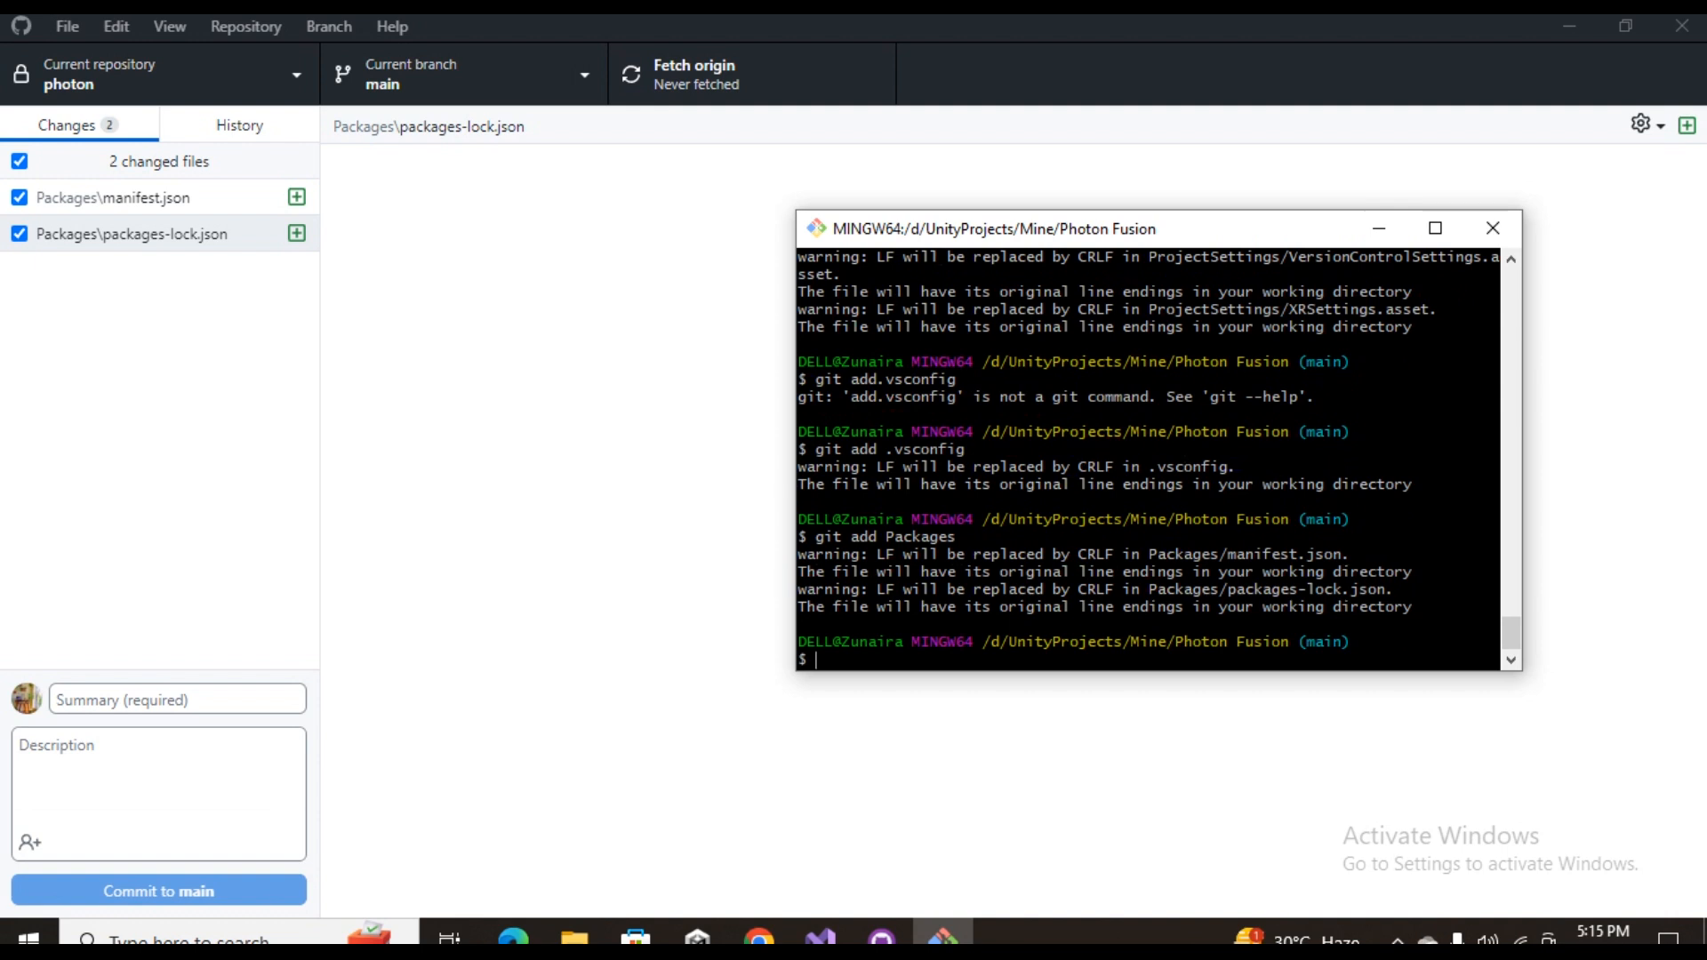
Switch back to GitHub Desktop, commit the package files to main with the summary "Packages" and push them to origin
key(alt+Tab)
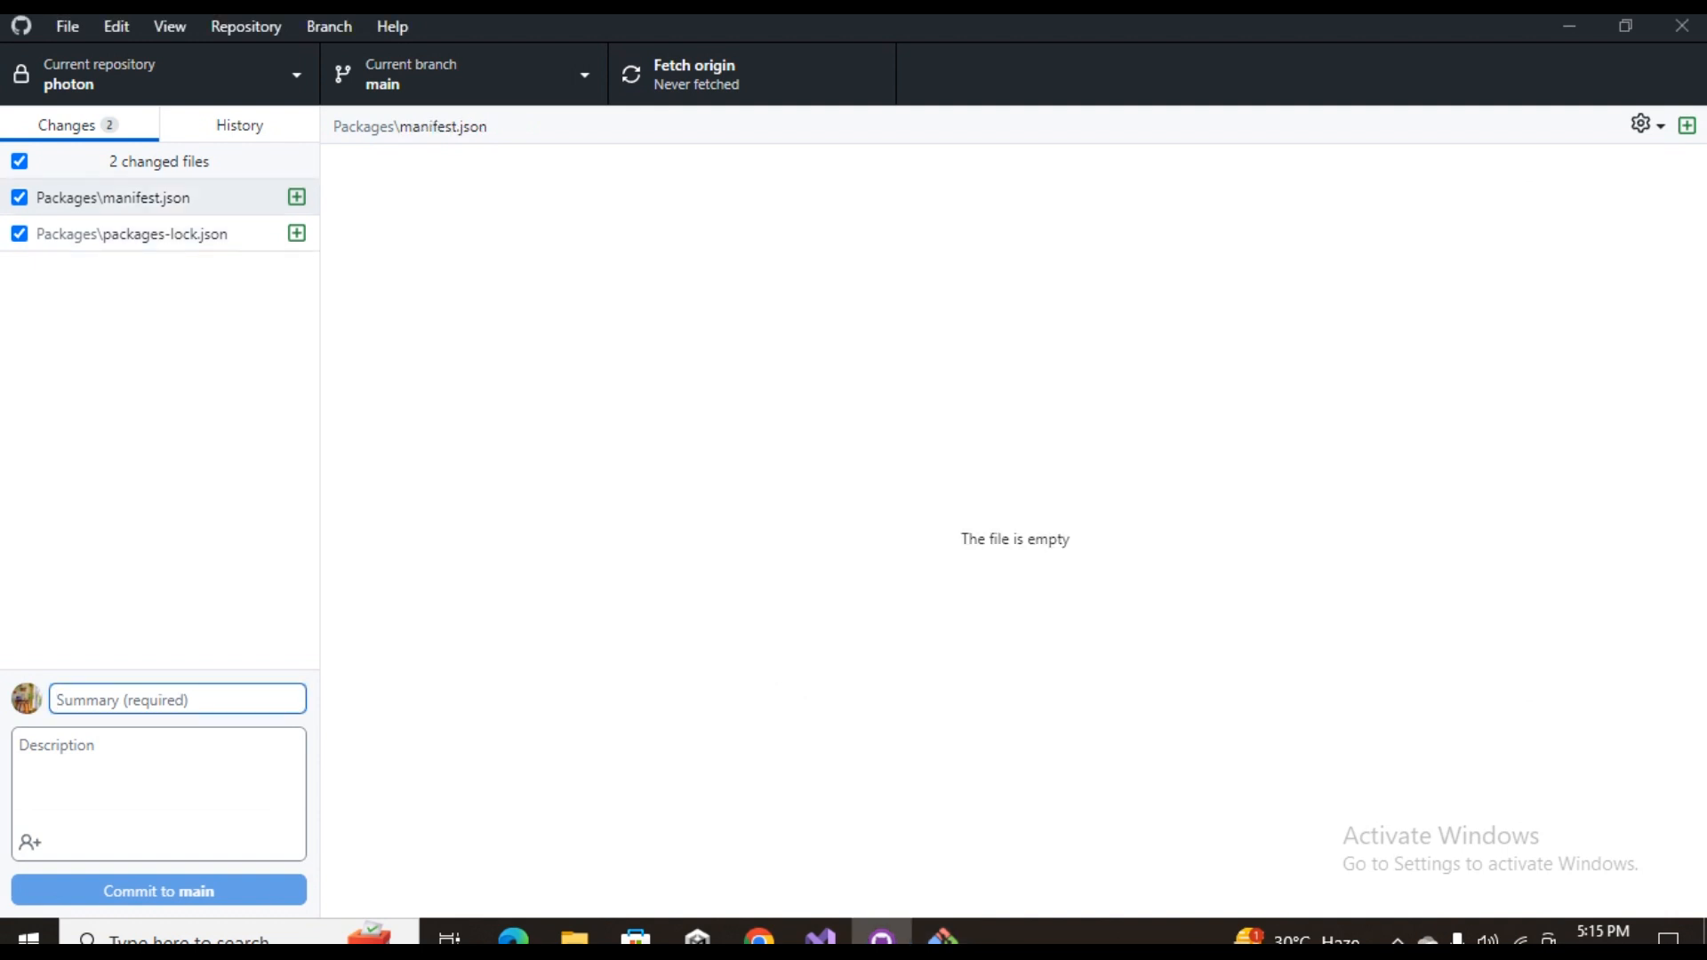
text(Packages)
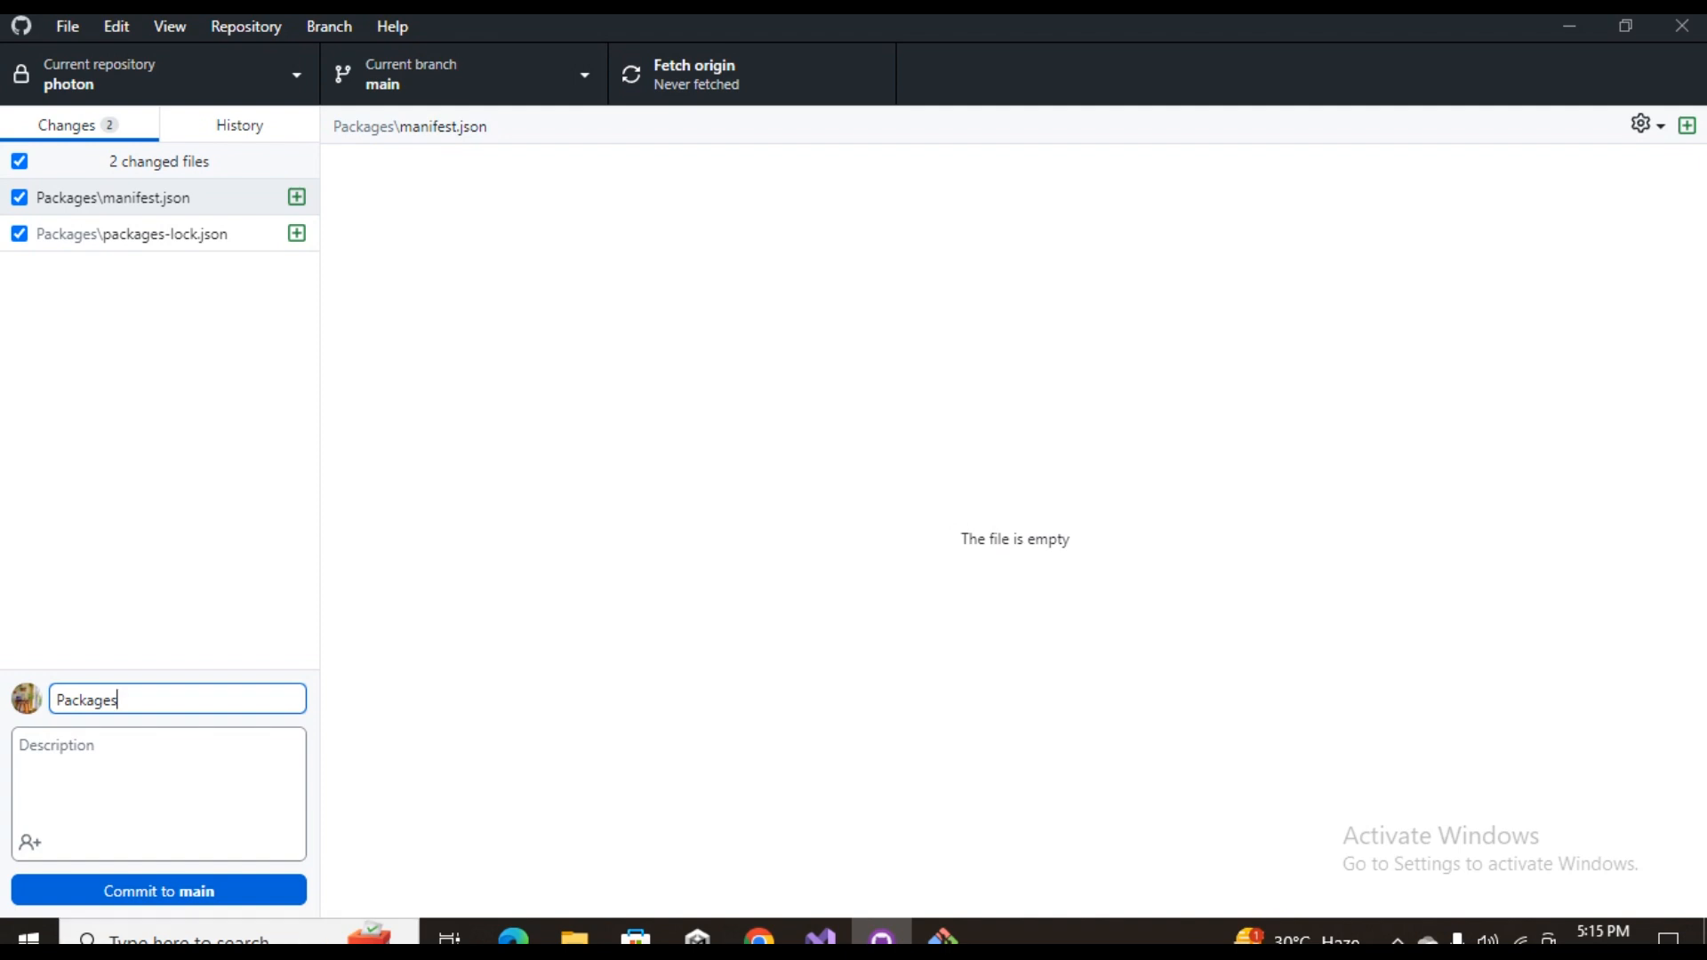
key(ctrl+Return)
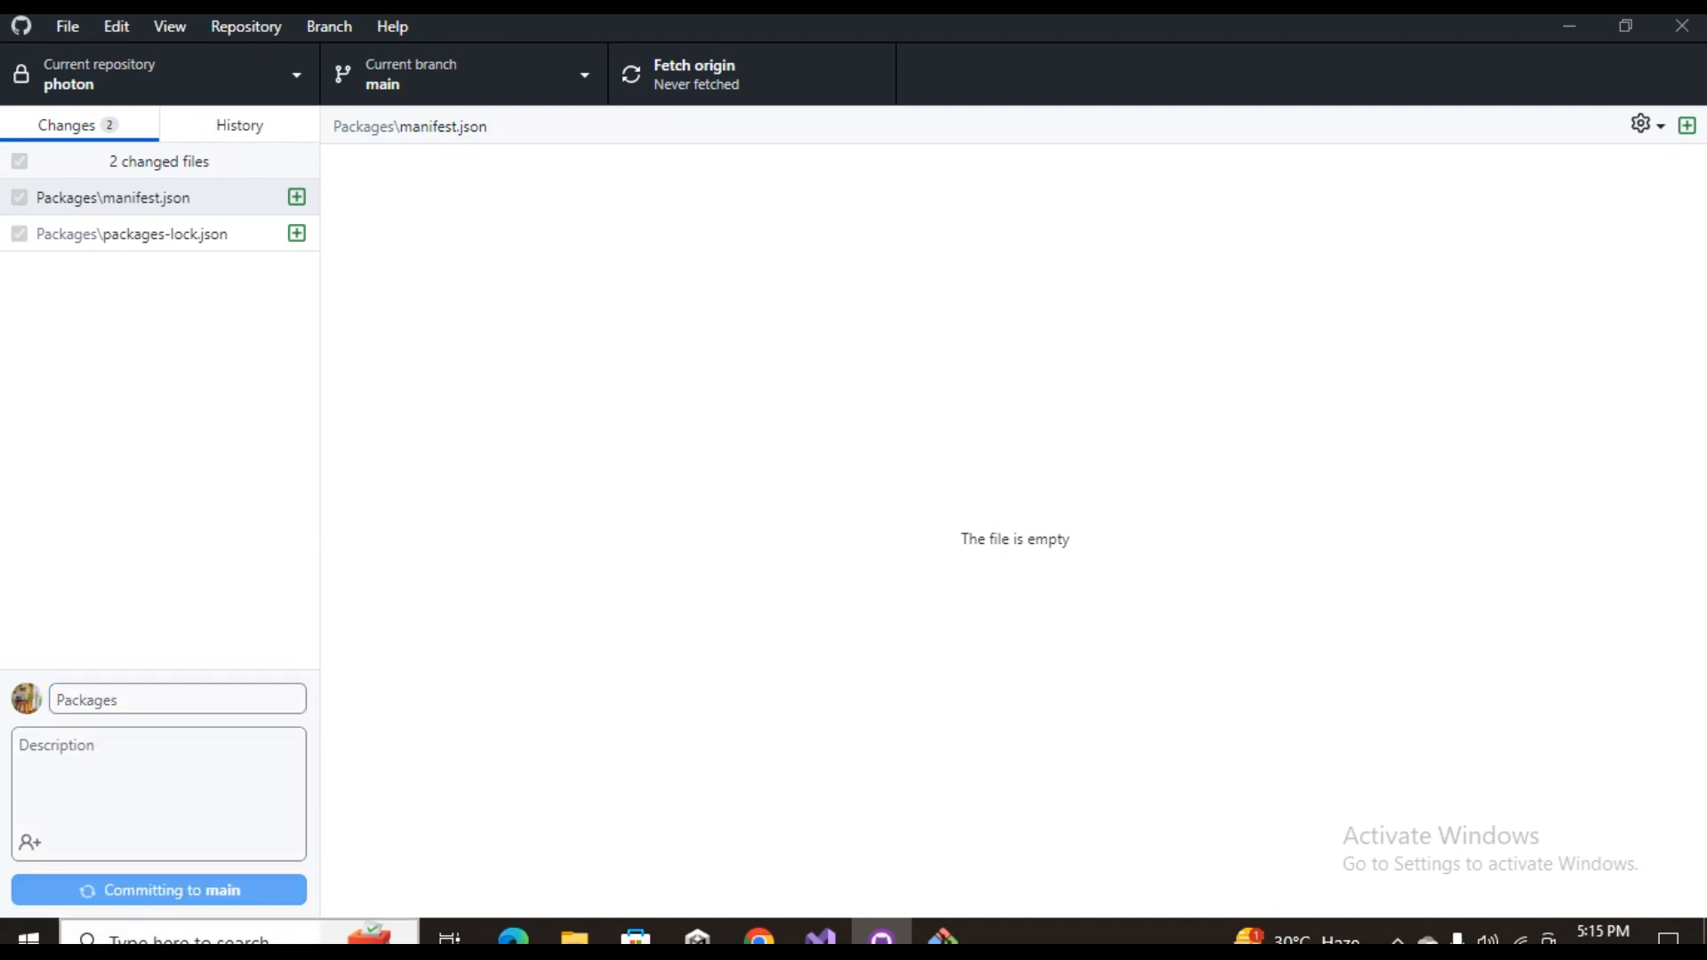
key(ctrl+p)
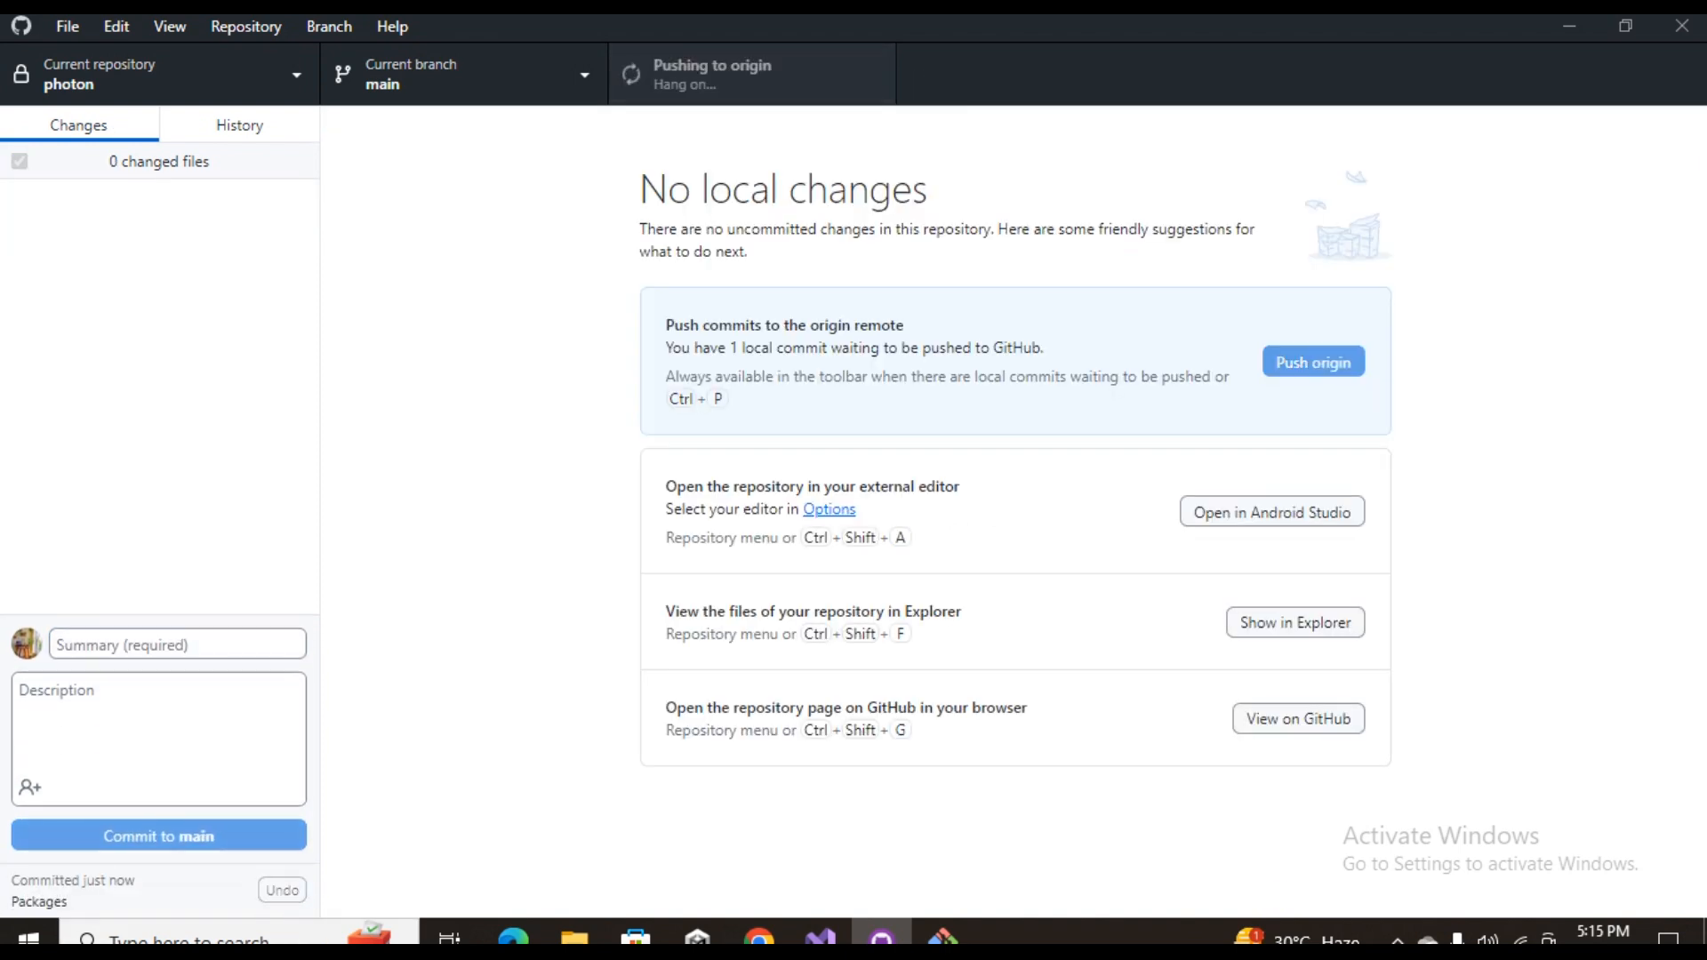